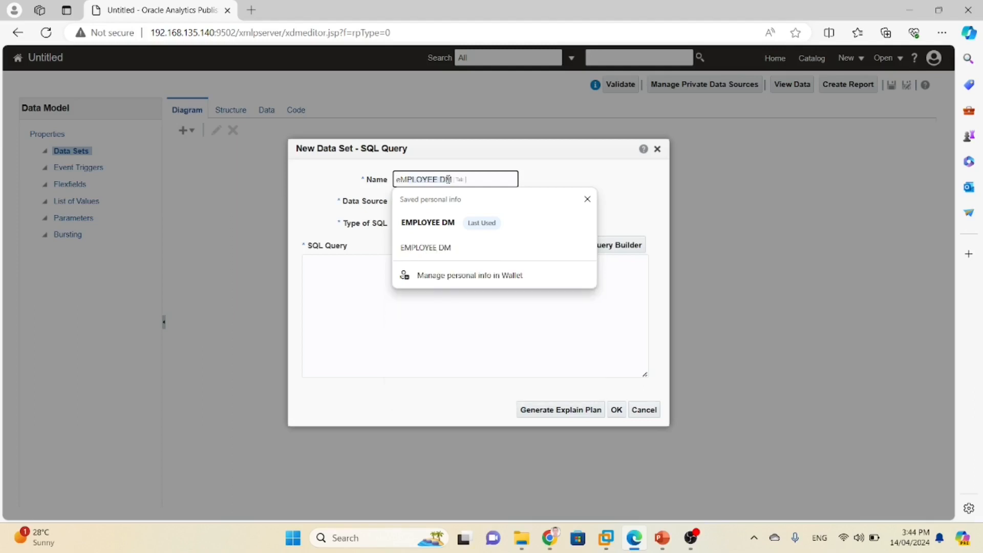
- Name the SQL query data set EMP DM and include all columns of the HR EMPLOYEES table using Query Builder
key(BackSpace)
text(EMP DM)
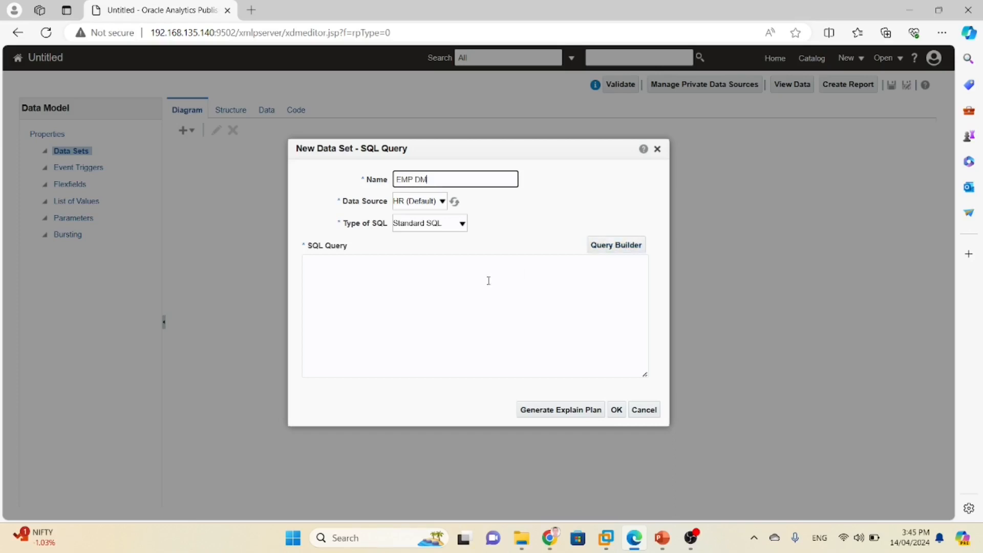
click(604, 246)
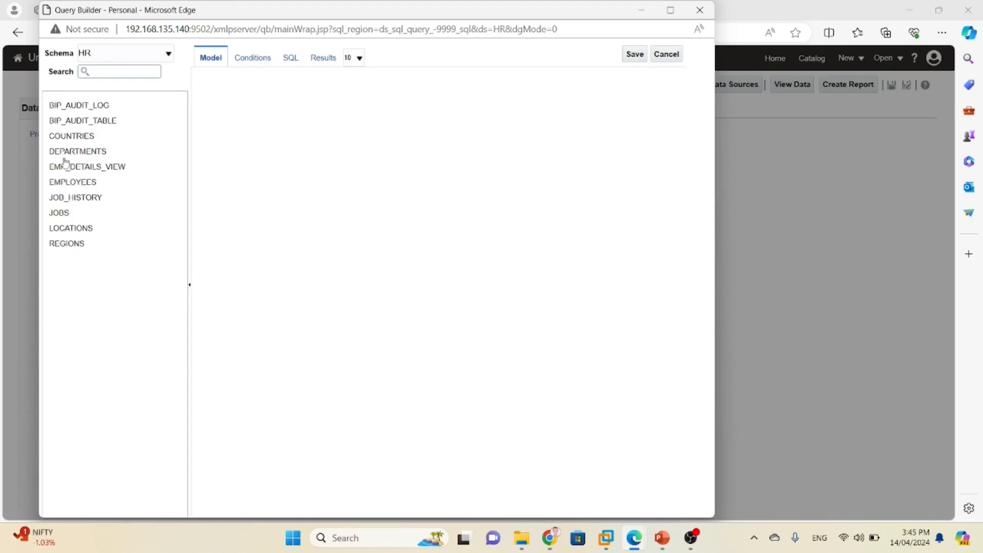
click(72, 182)
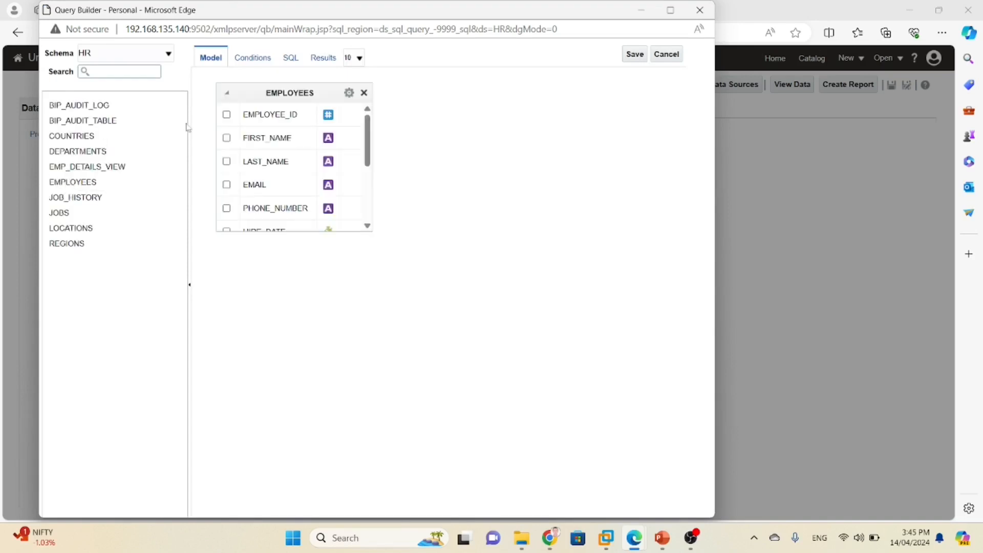
click(353, 95)
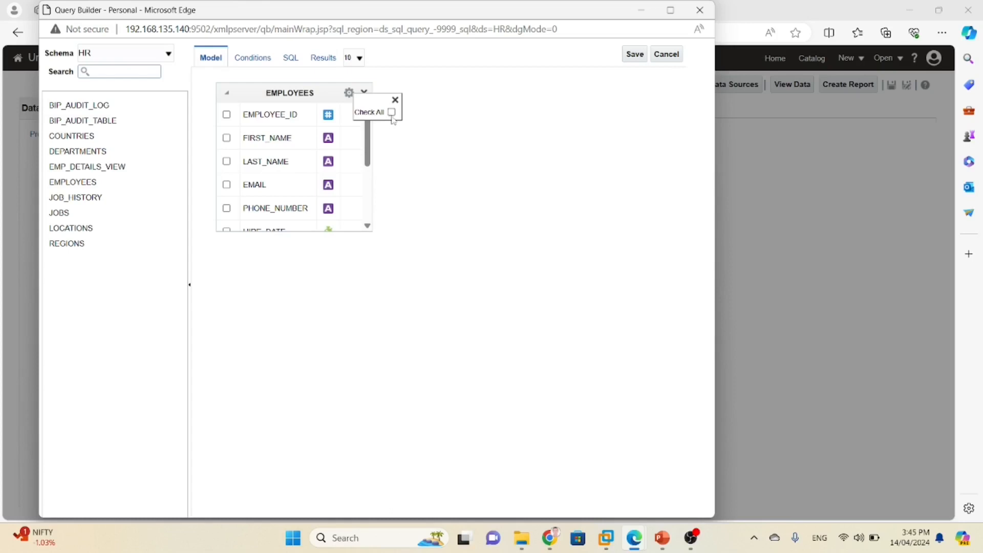
click(392, 113)
- Review the query's conditions, generated SQL and results, save the query and create the EMP DM data set
click(258, 60)
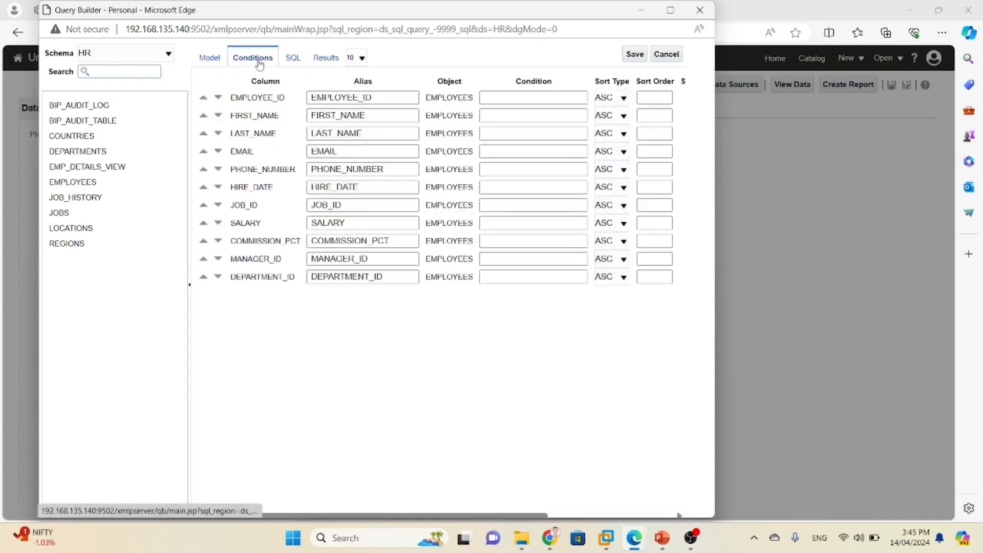
click(292, 59)
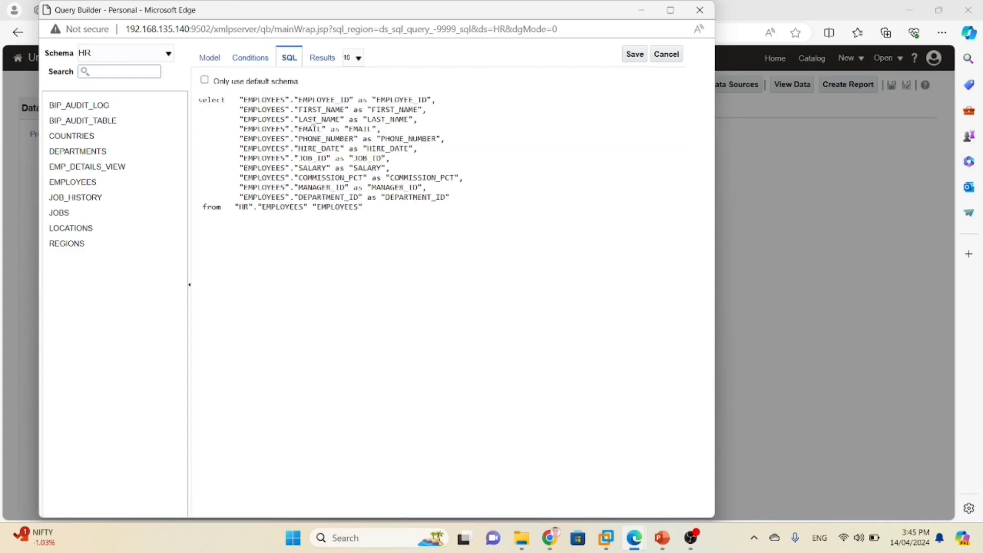
click(323, 59)
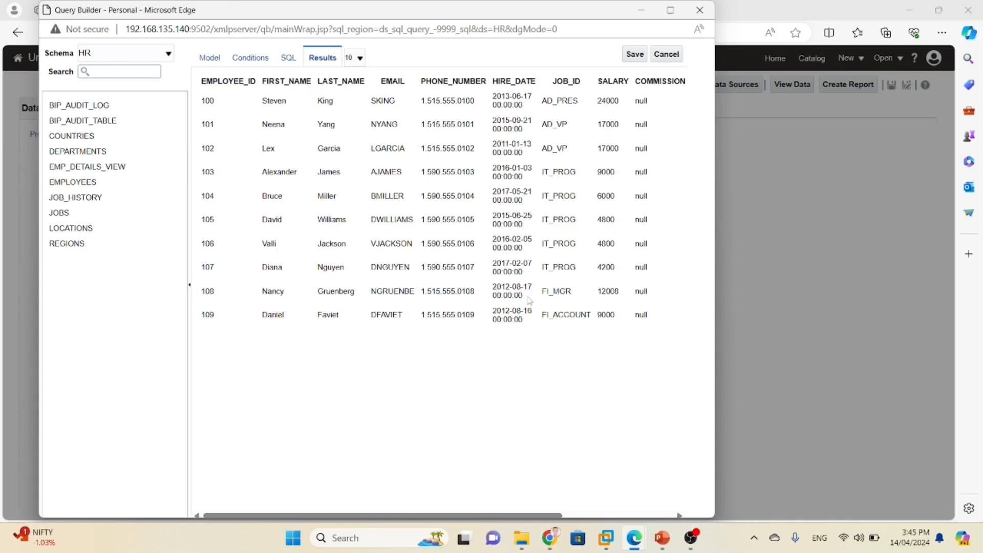
click(634, 54)
click(616, 412)
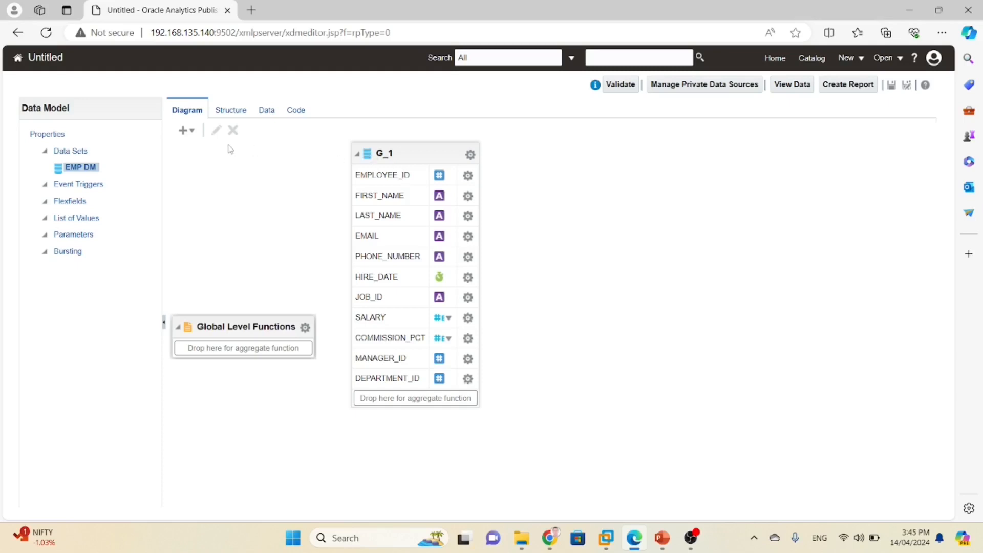
- Start a new CSV file data set that uses a local file and name it SALARY FILE
click(186, 132)
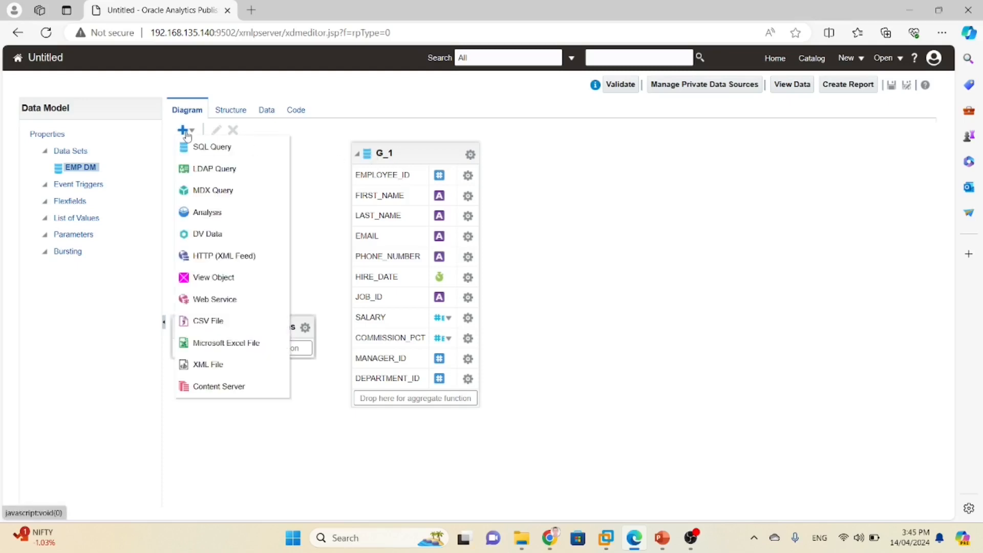
click(221, 320)
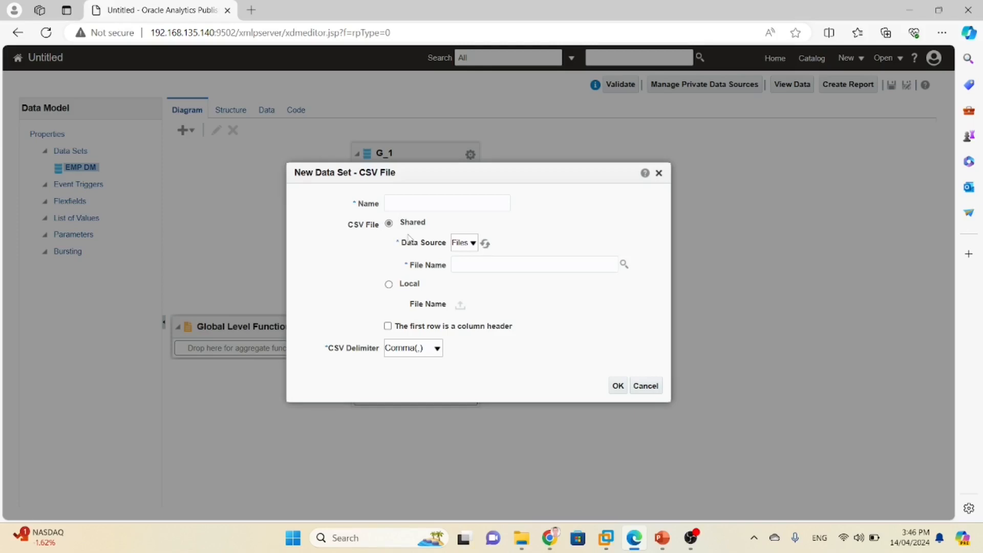
click(389, 286)
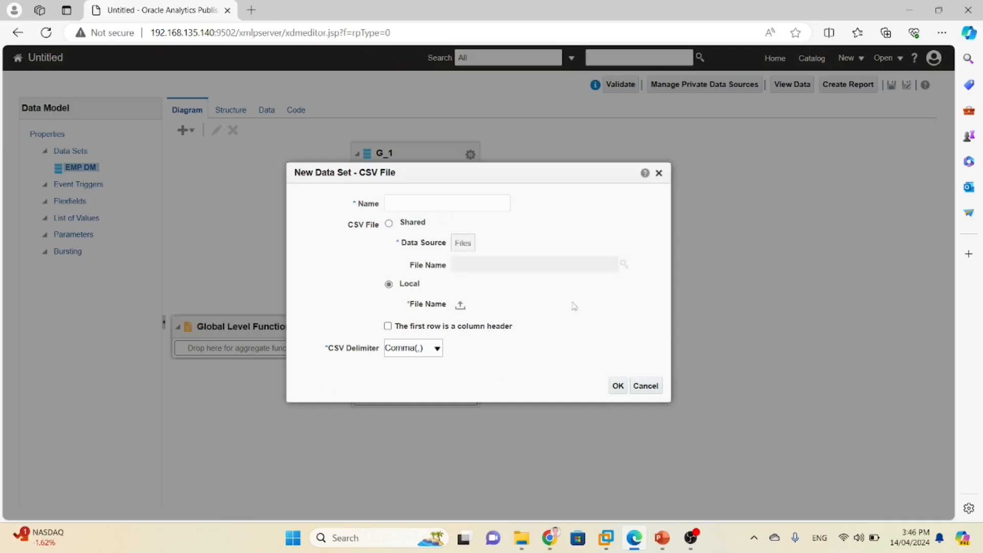
click(438, 204)
text(SALAR)
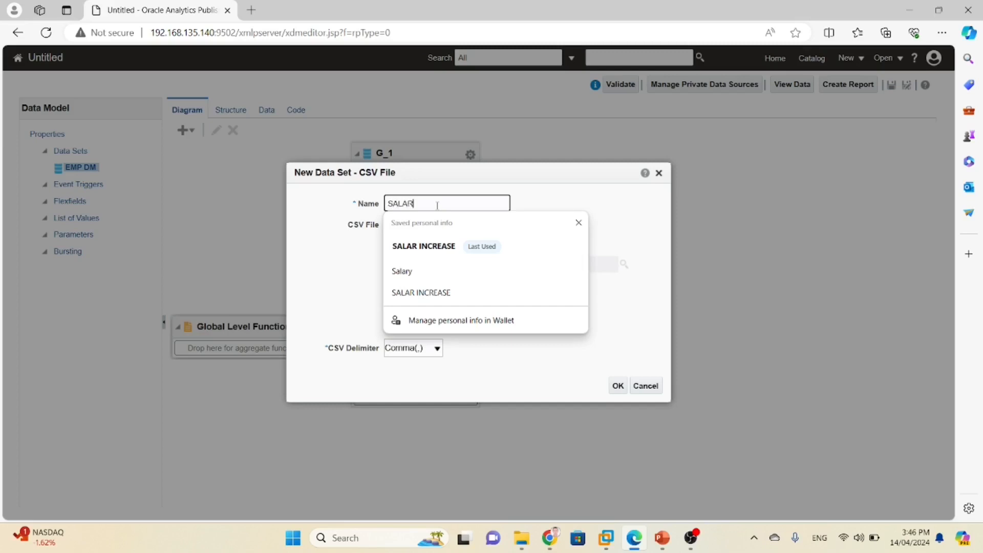
text(Y FILE)
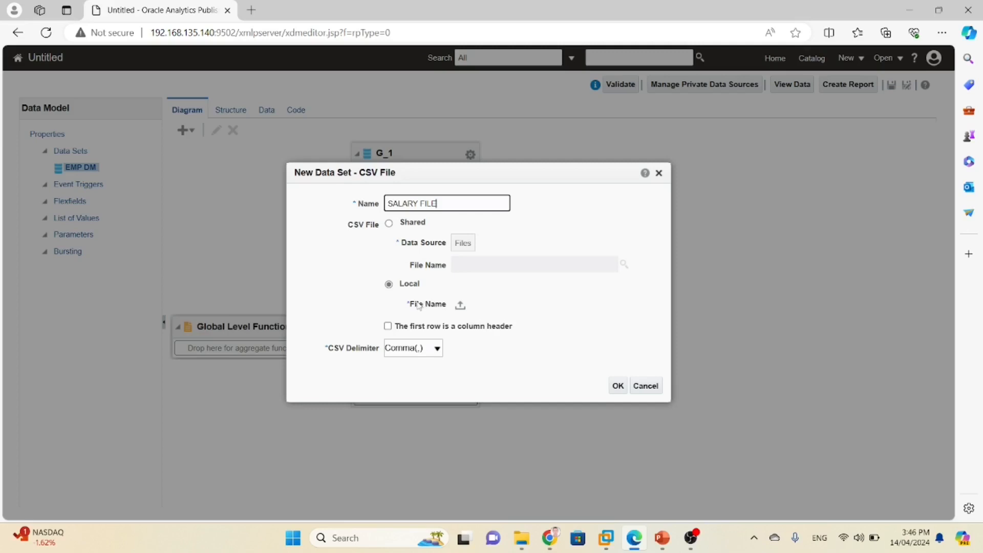
- Upload SALARY_INCREASE2.csv from the BIP_TRAINING folder as the data set's local file
click(460, 306)
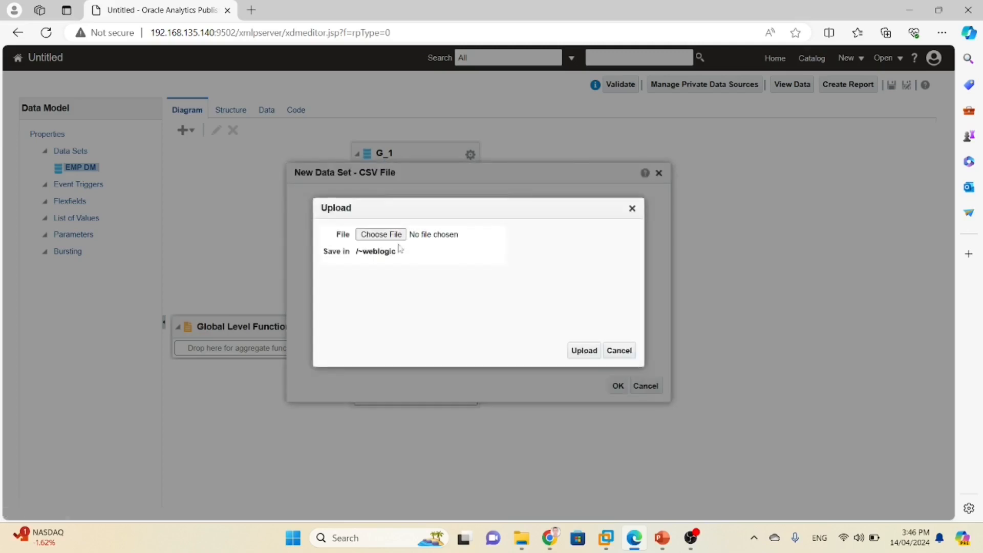
click(372, 237)
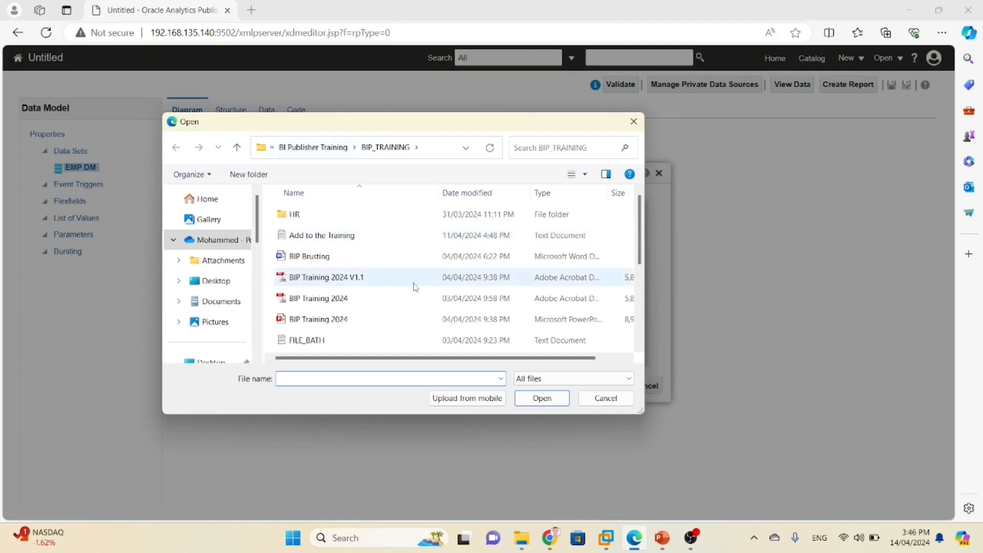
scroll(415, 287, down, 2)
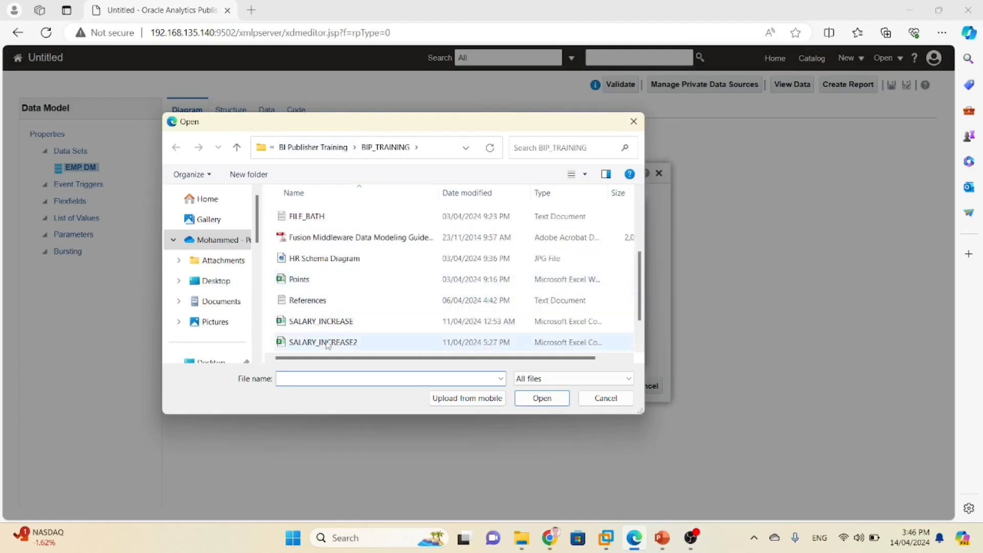
double_click(326, 343)
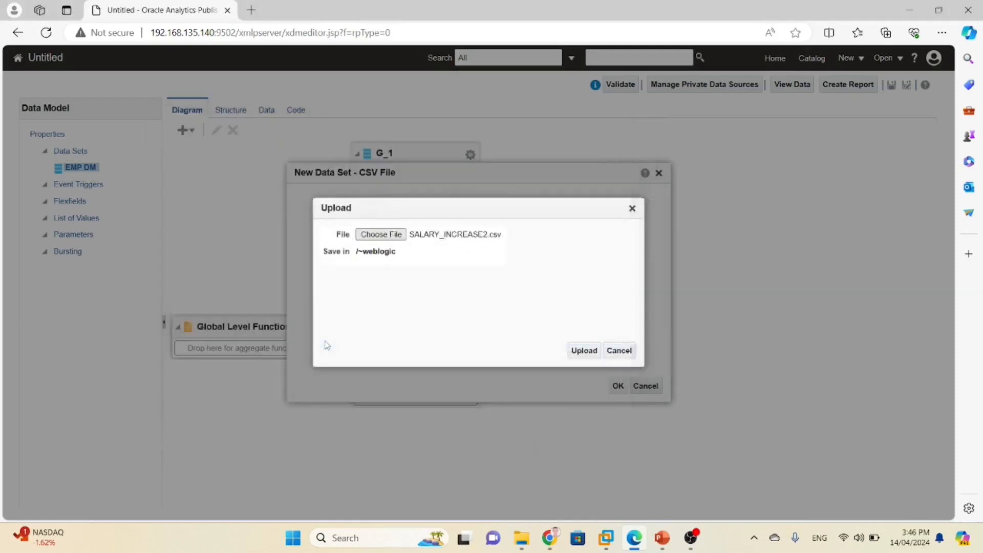
click(586, 350)
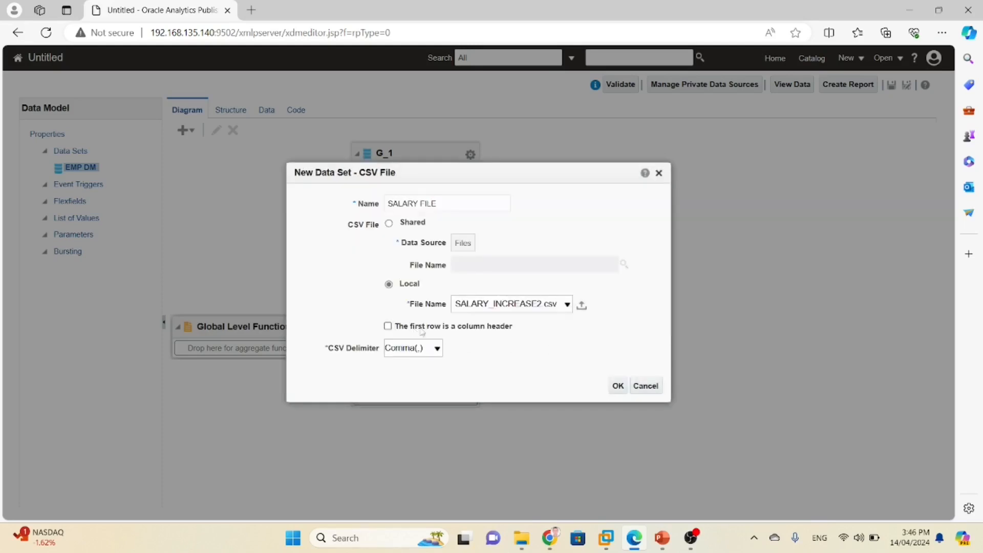
- Switch to File Explorer, open SALARY_INCREASE2 from the BIP_TRAINING folder in Notepad and examine its first row
click(517, 542)
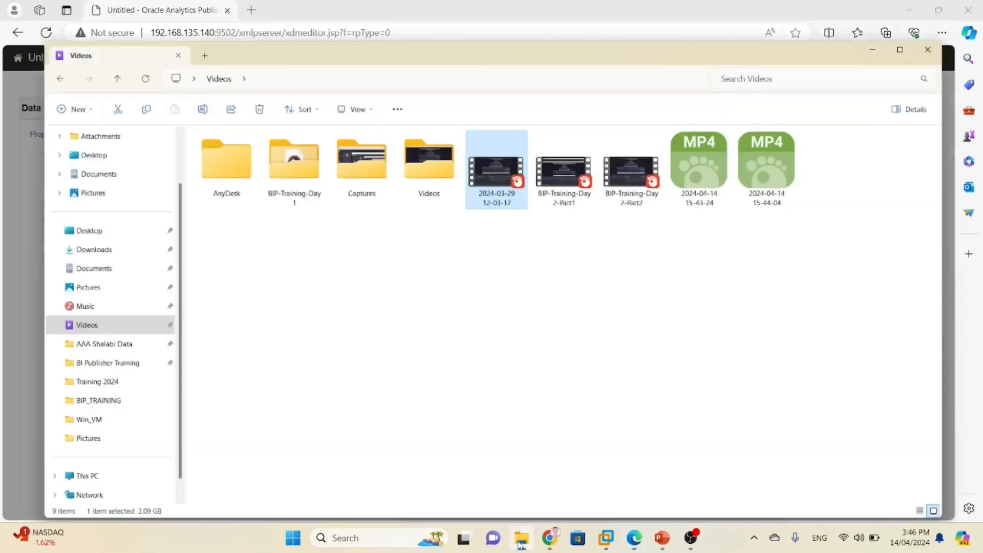
click(63, 390)
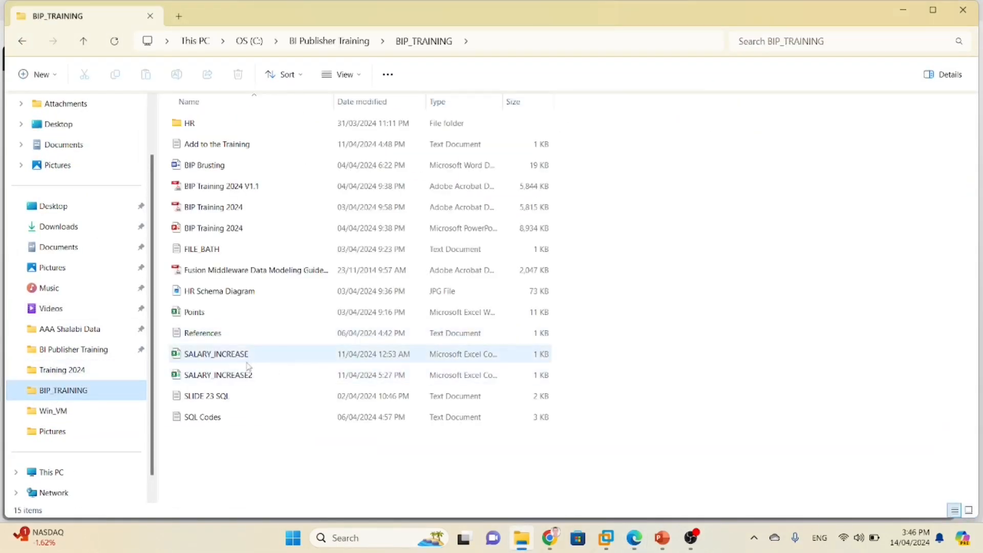
click(241, 375)
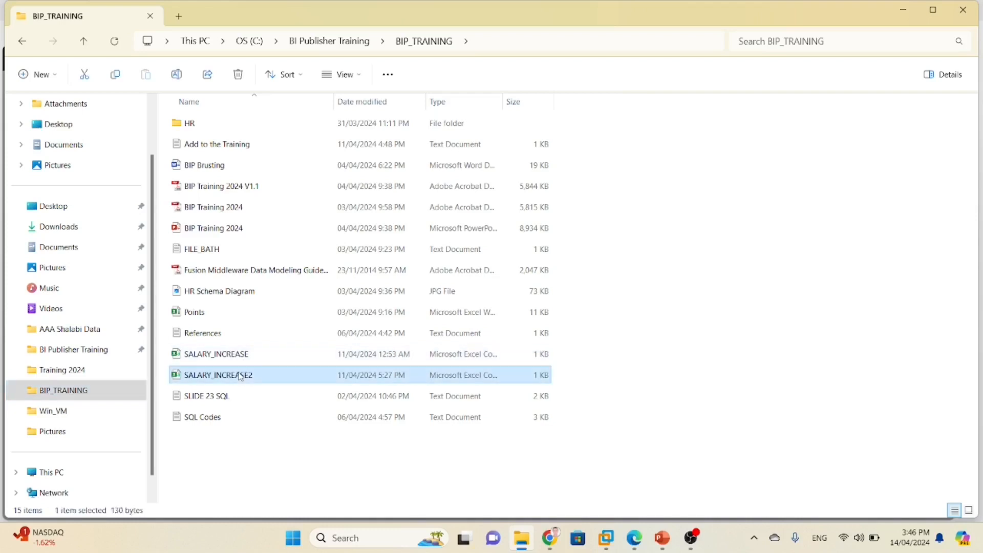
right_click(241, 376)
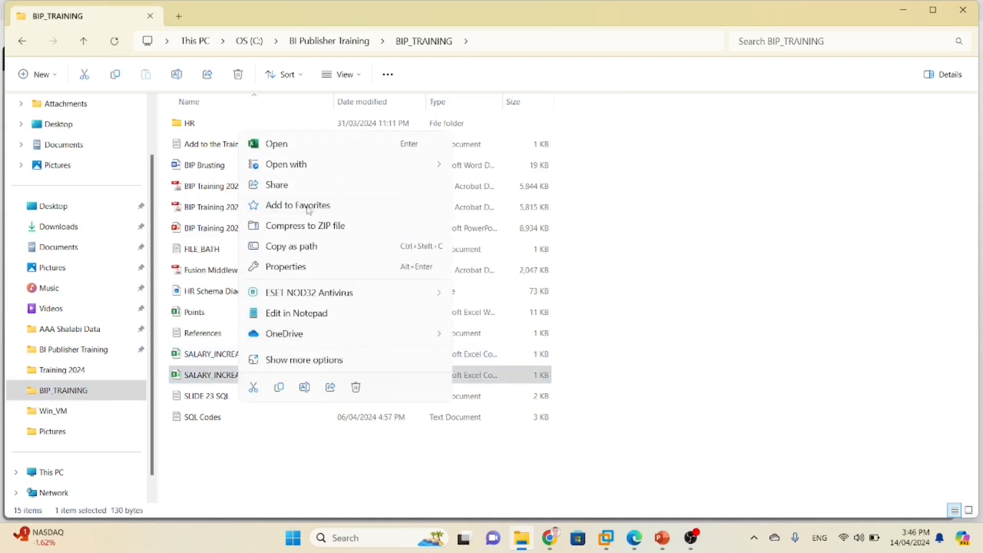
mouse_move(323, 172)
click(484, 186)
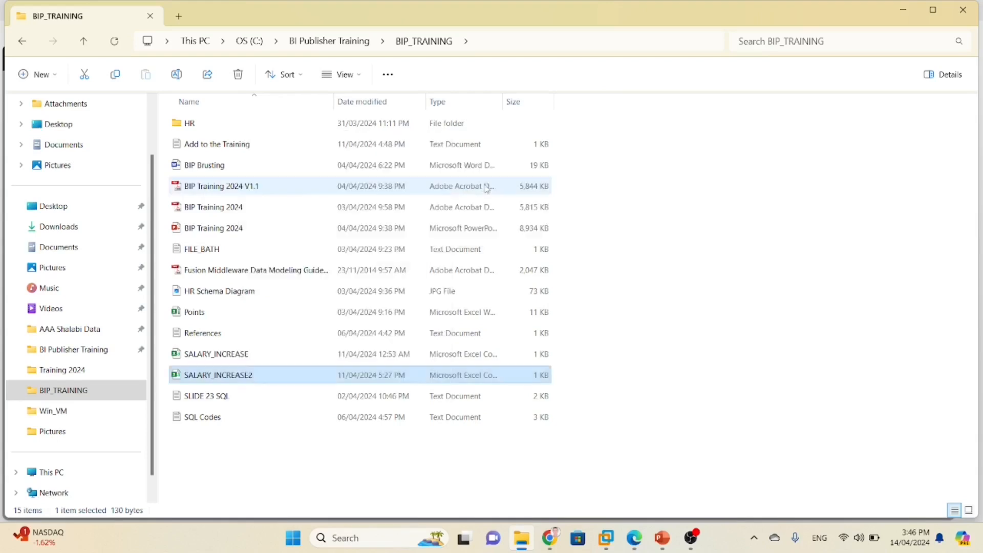
drag(98, 113, 260, 117)
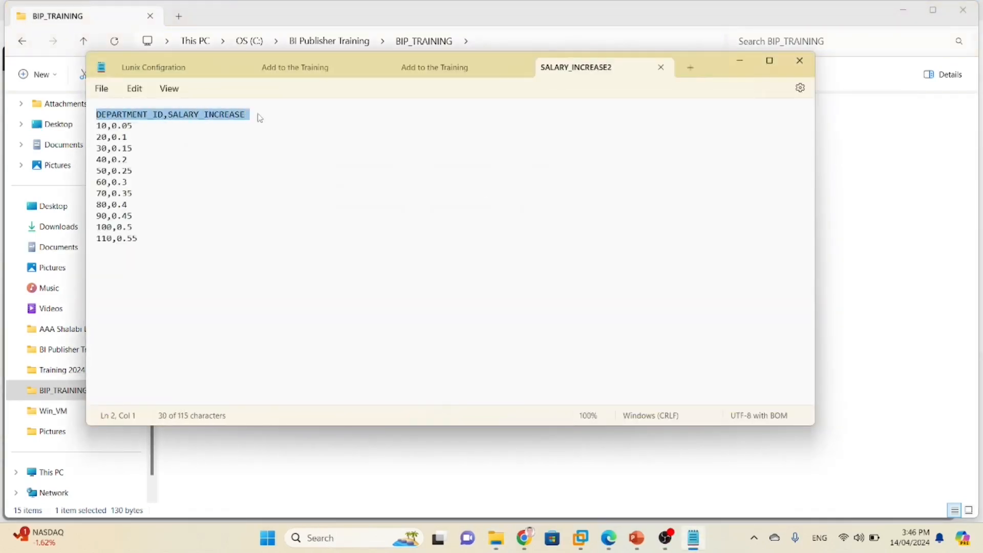
- Return to Edge and mark the CSV file's first row as a column header
key(alt+Tab)
key(alt+Tab)
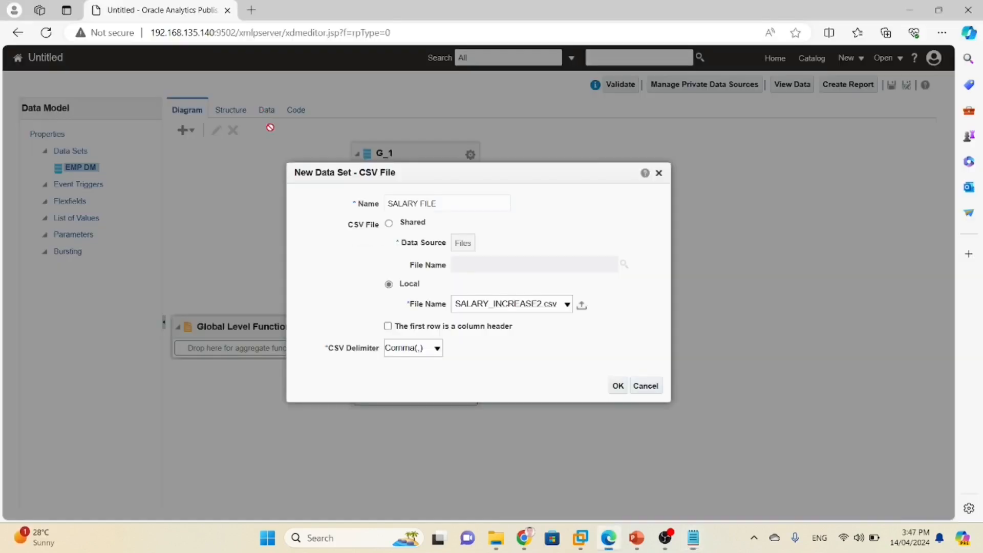
click(388, 326)
- Switch to Notepad to check which character separates the values in SALARY_INCREASE2, and return to Edge
click(693, 539)
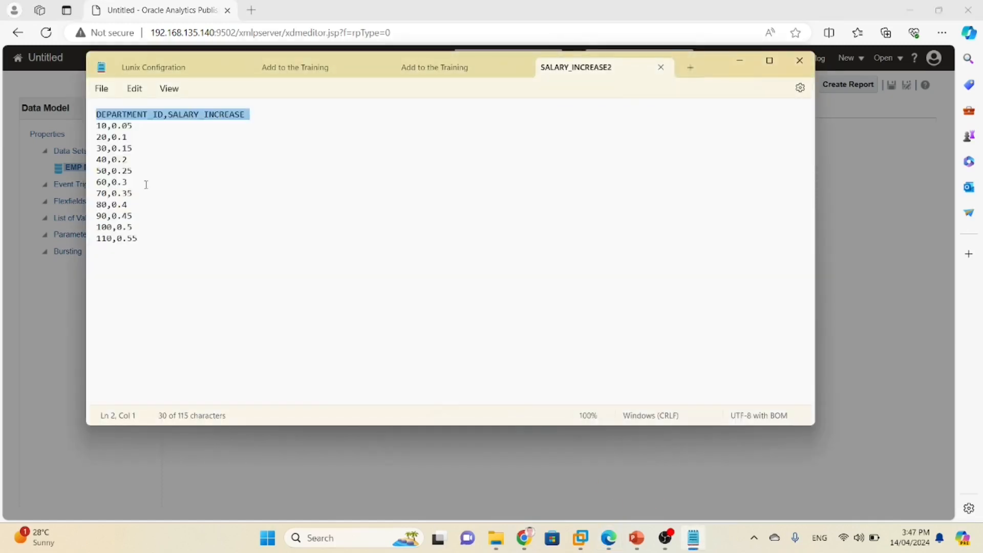
click(110, 128)
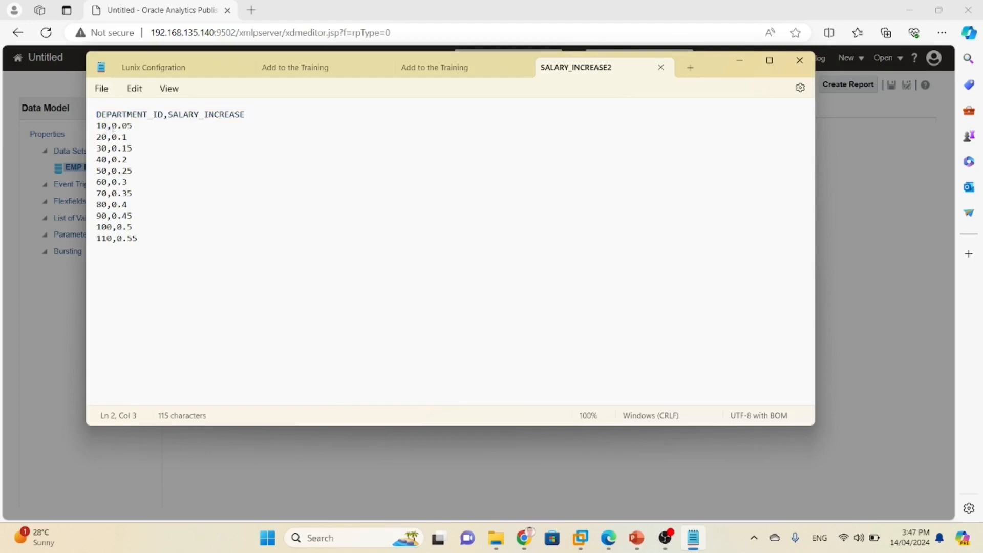
drag(103, 126, 109, 130)
click(109, 131)
key(alt+Tab)
- Set the CSV delimiter to Comma(,) and create the SALARY FILE data set
click(401, 350)
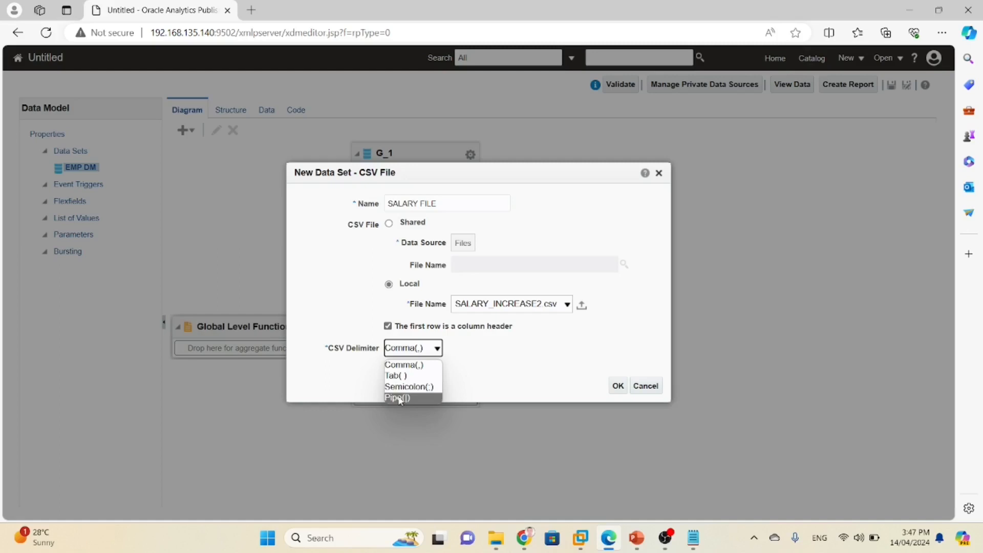
click(406, 364)
click(617, 386)
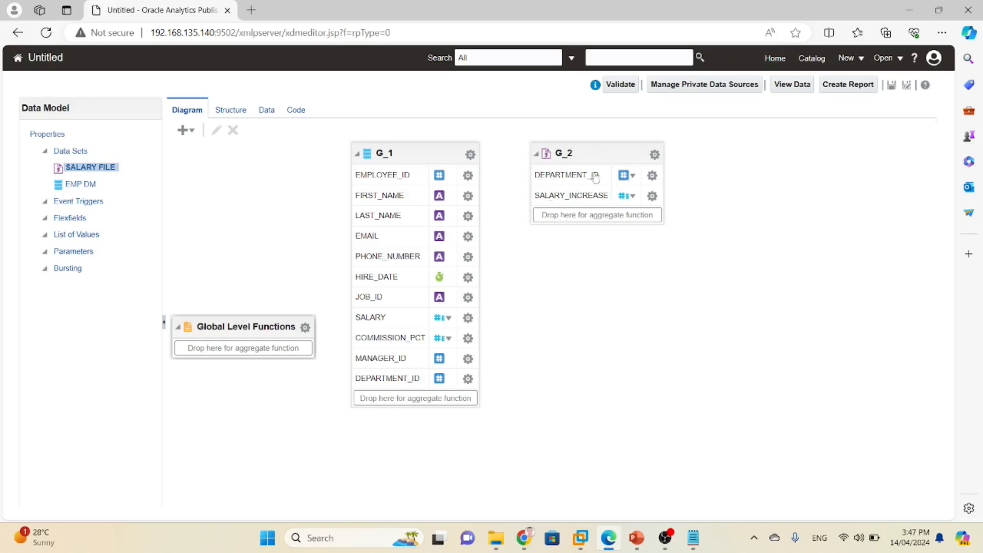
- Move group G_2 farther from G_1 in the diagram and link its DEPARTMENT_ID to G_1's DEPARTMENT_ID
drag(604, 155, 677, 155)
click(678, 155)
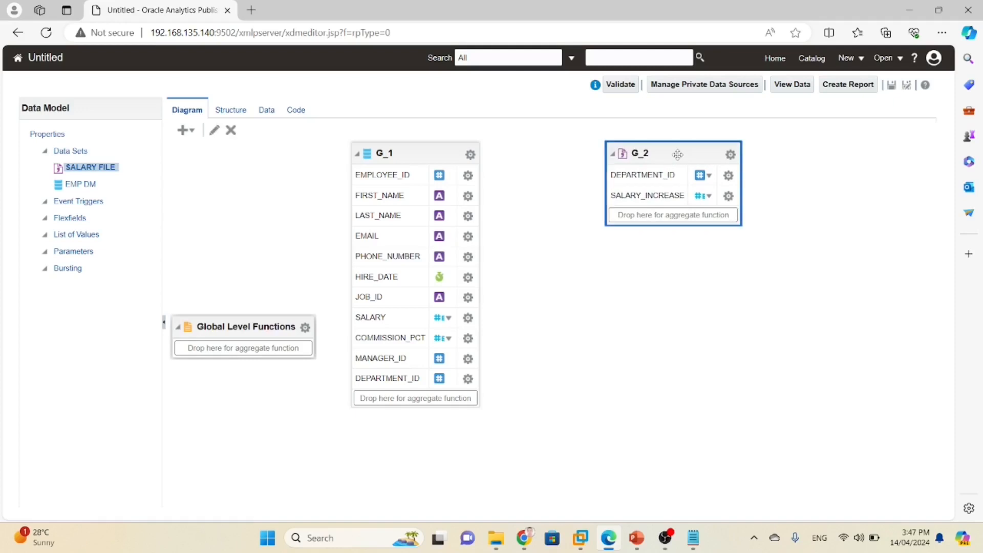
click(658, 175)
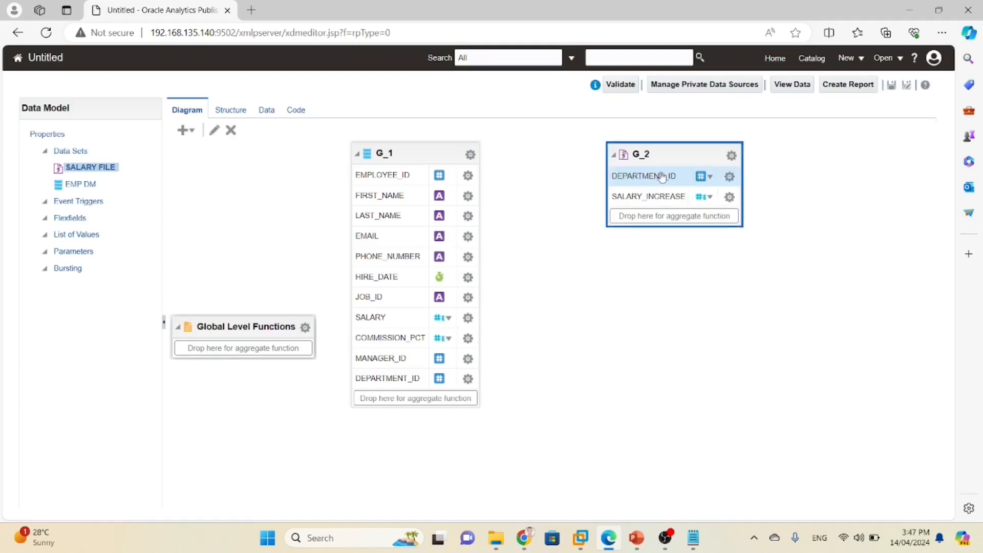
drag(668, 177, 395, 384)
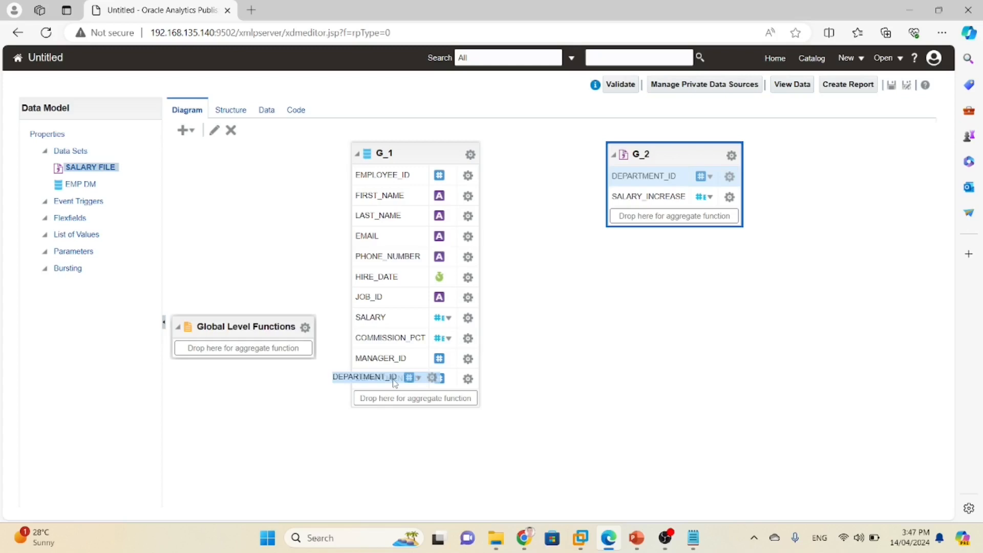
drag(395, 384, 395, 383)
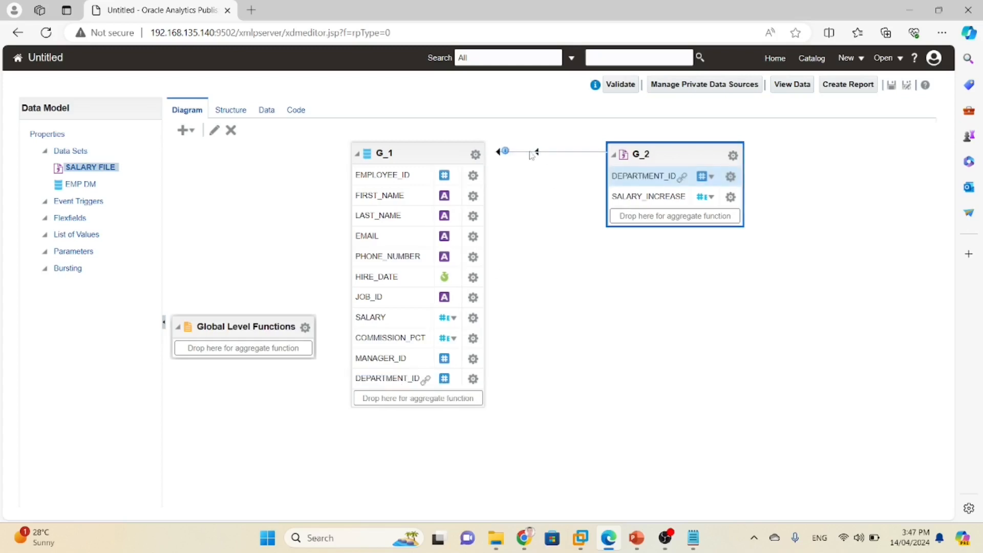
- Check the join condition between G_2 and G_1 and view the data model's structure as a table
mouse_move(506, 153)
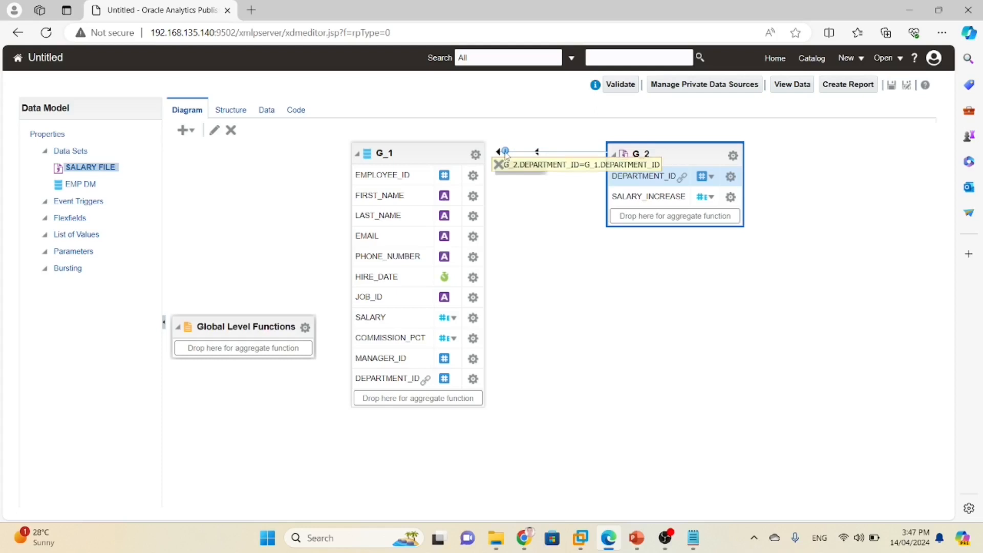
click(221, 114)
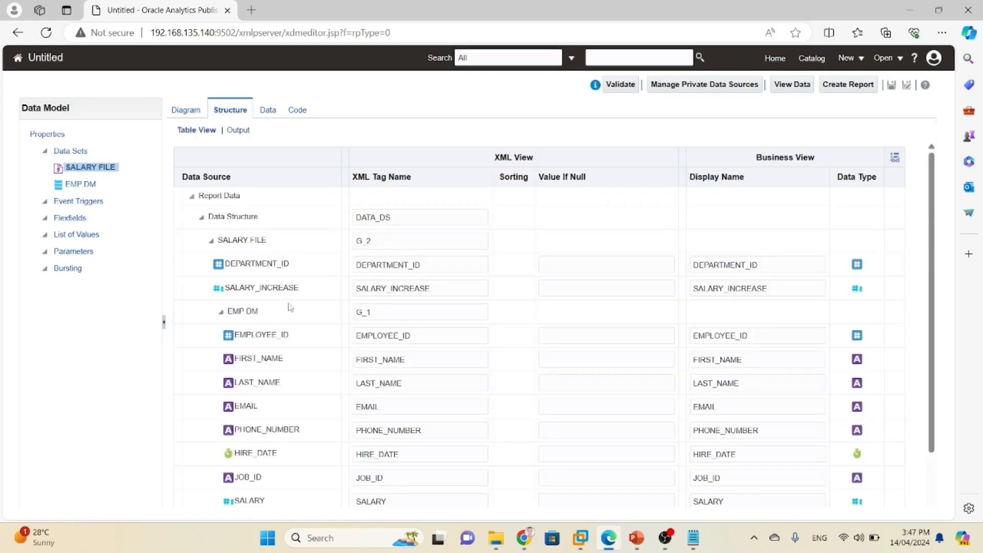
- Review the fields in the data model's structure table, and display its data with 200 rows
scroll(333, 301, down, 3)
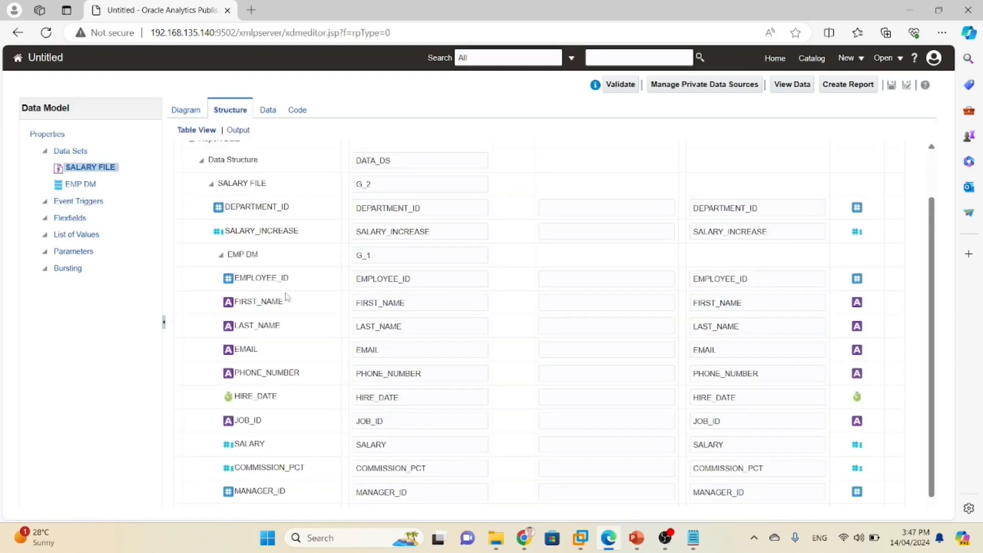
scroll(296, 281, up, 3)
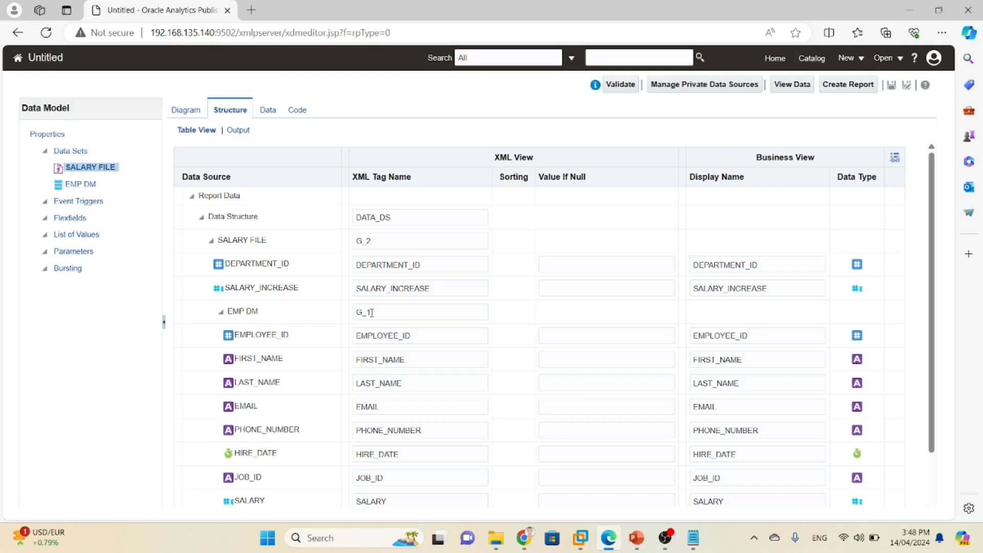
scroll(254, 315, down, 3)
scroll(438, 242, up, 3)
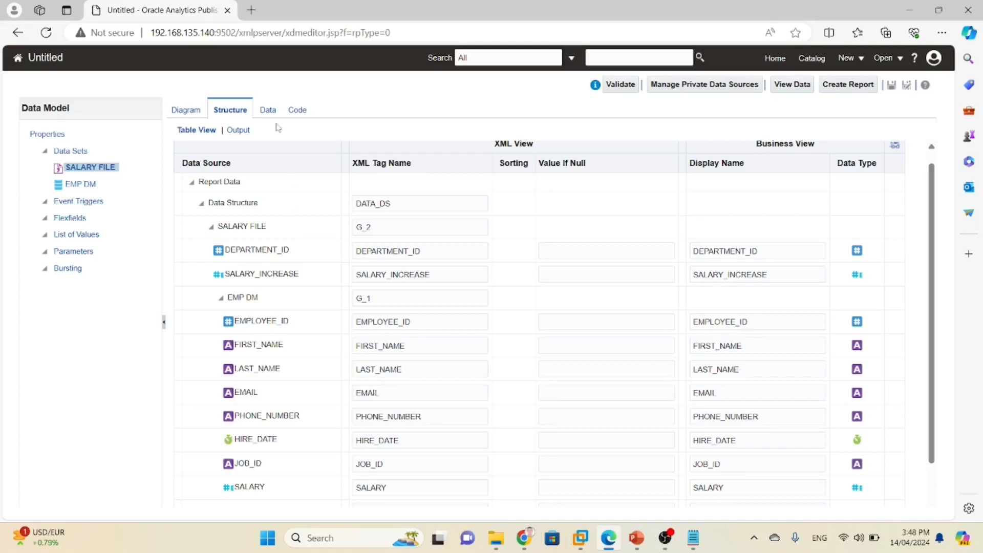
click(264, 109)
click(216, 147)
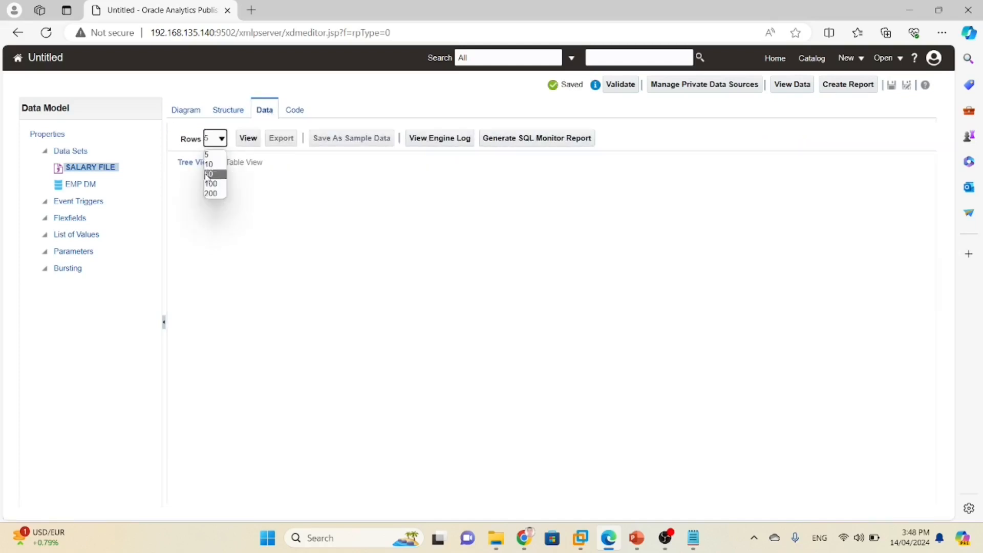
click(210, 193)
click(246, 138)
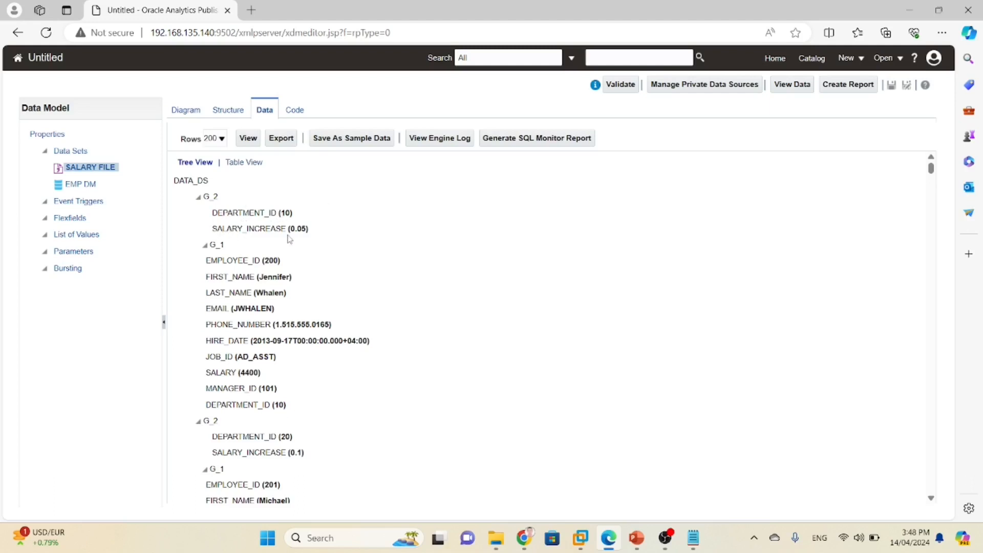
- Compare the DEPARTMENT_ID values of the G_1 employees with those of their parent G_2 groups in the data tree
drag(211, 405, 299, 408)
scroll(284, 400, down, 1)
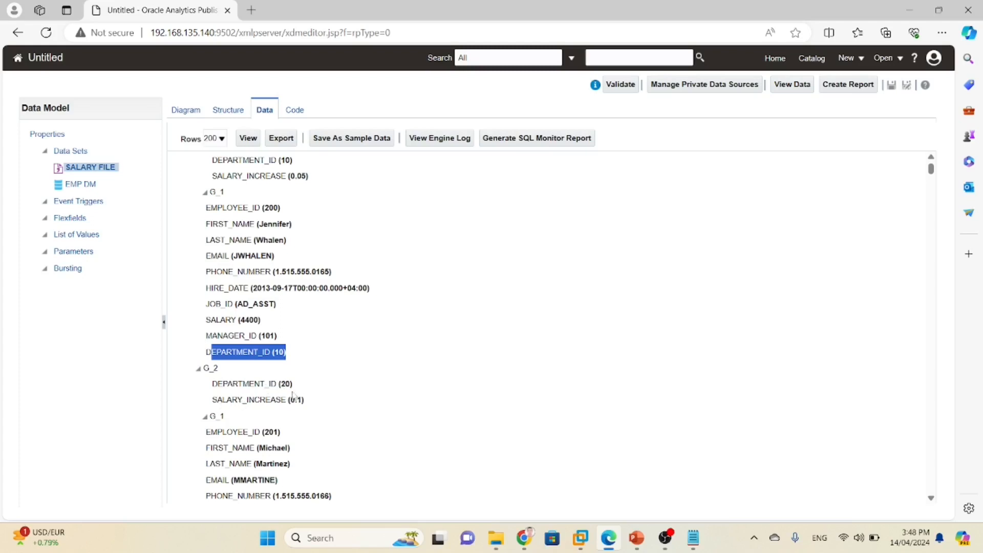
scroll(240, 409, down, 3)
click(227, 421)
drag(225, 419, 305, 421)
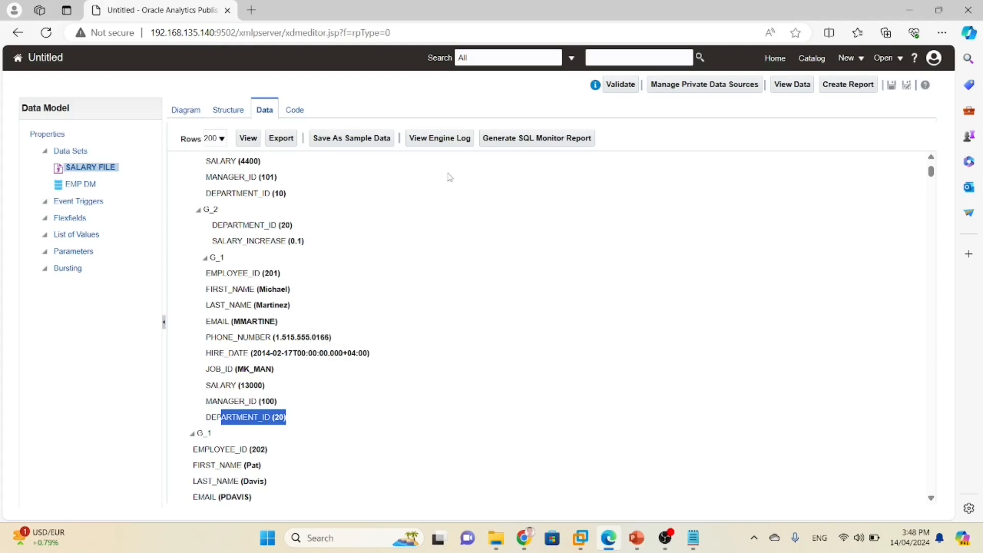
- Save the data model as EMP SALARY DM in the shared BIP TRAINING folder and save the displayed data as sample data
click(892, 87)
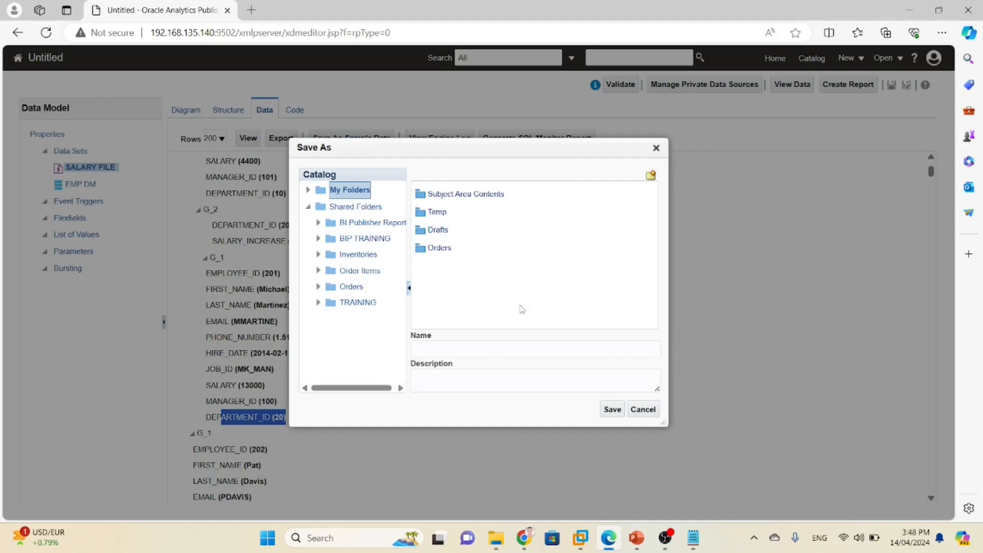
click(366, 239)
click(458, 348)
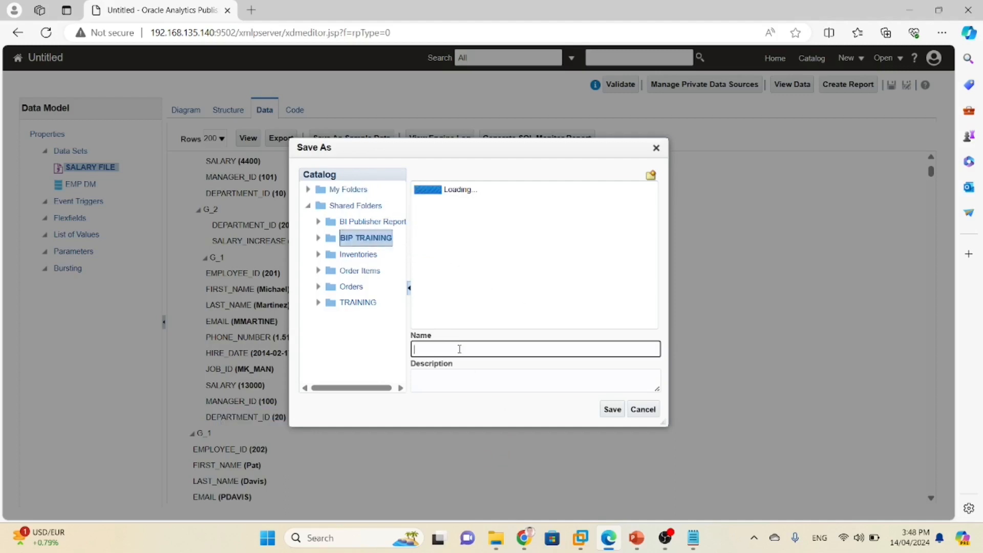
text(EMP SALARY DM)
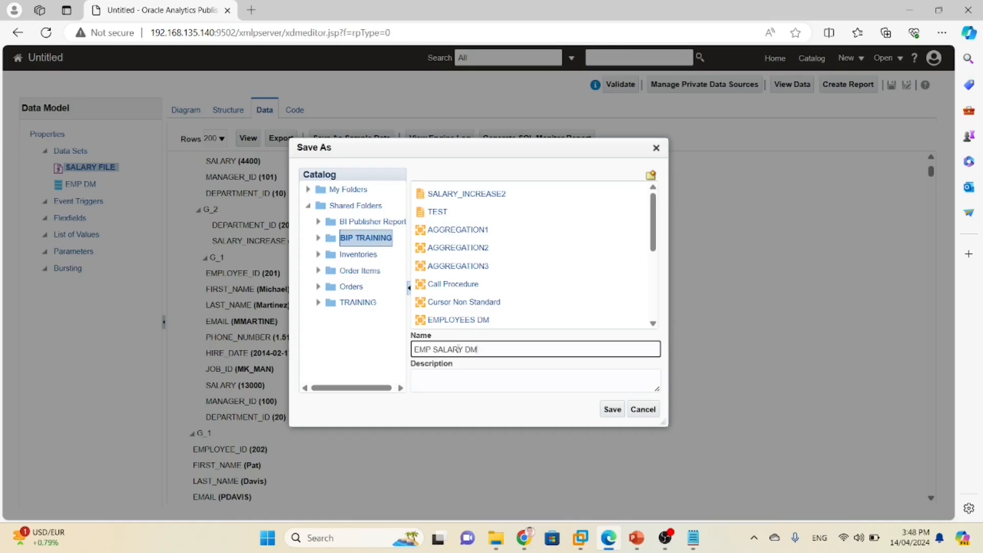
click(612, 408)
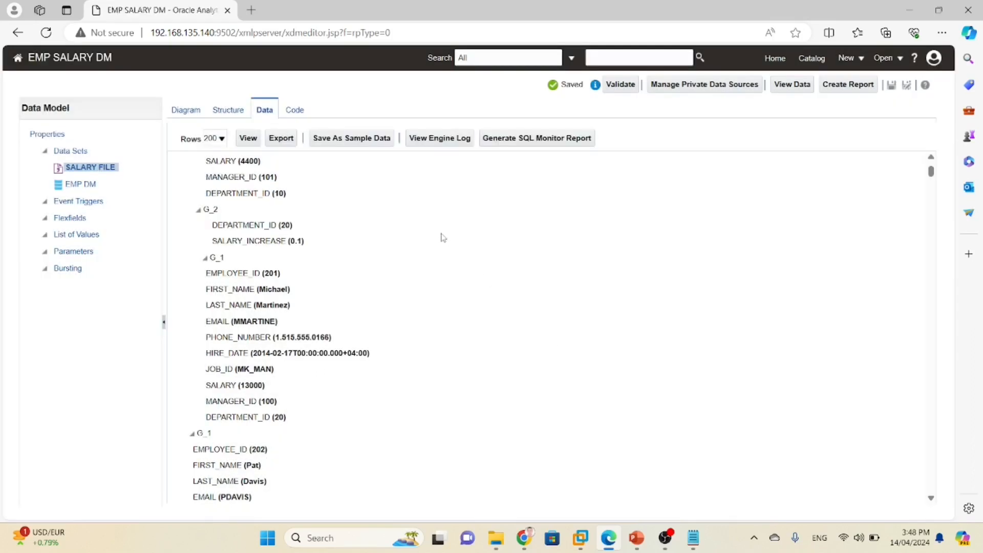
click(332, 139)
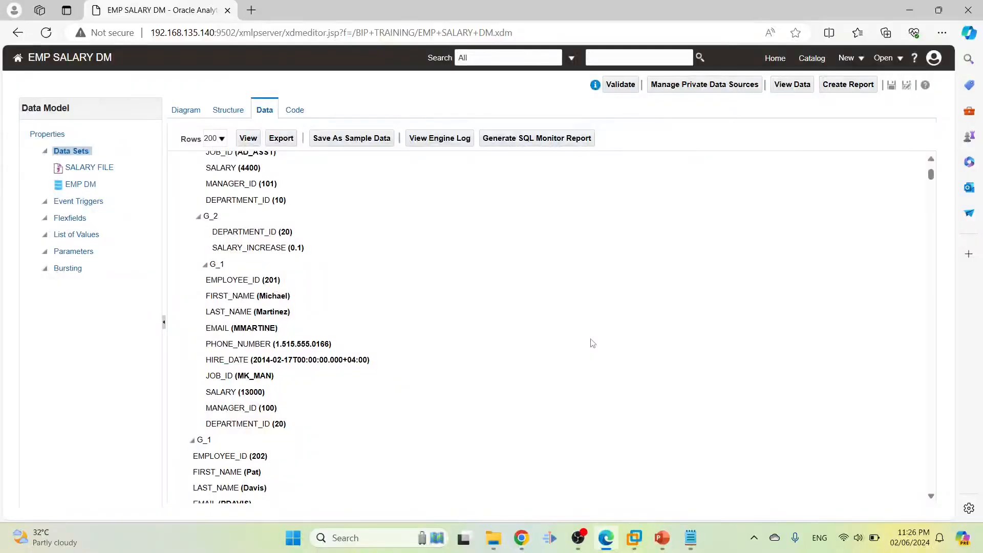
- Start a guided report from the EMP SALARY DM data model with a landscape page and the Table layout
click(833, 88)
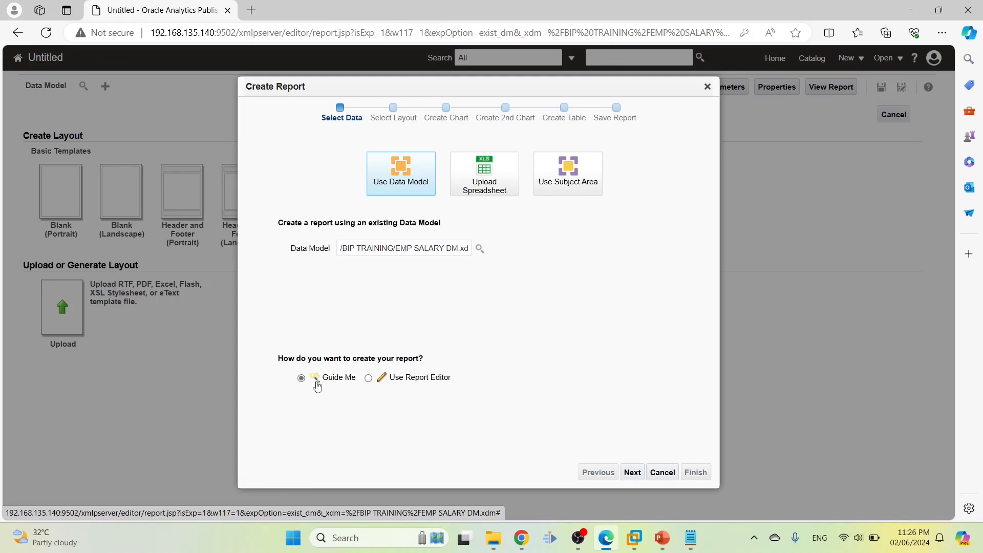
click(633, 474)
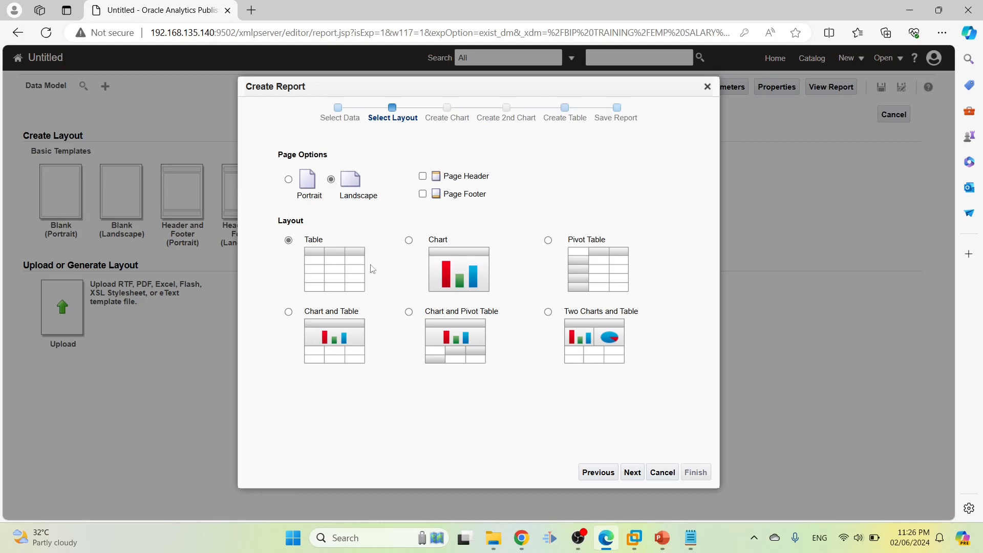
click(632, 472)
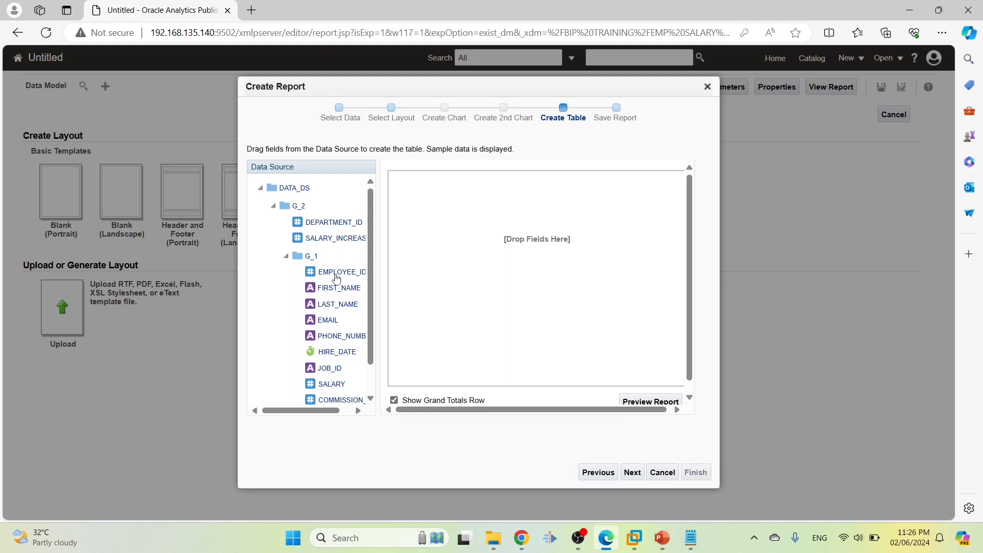
- Build the report table from EMPLOYEE_ID, FIRST_NAME, LAST_NAME, SALARY and SALARY_INCREASE, and accept the table
drag(336, 272, 400, 270)
drag(335, 289, 461, 281)
drag(339, 308, 532, 291)
scroll(367, 303, down, 2)
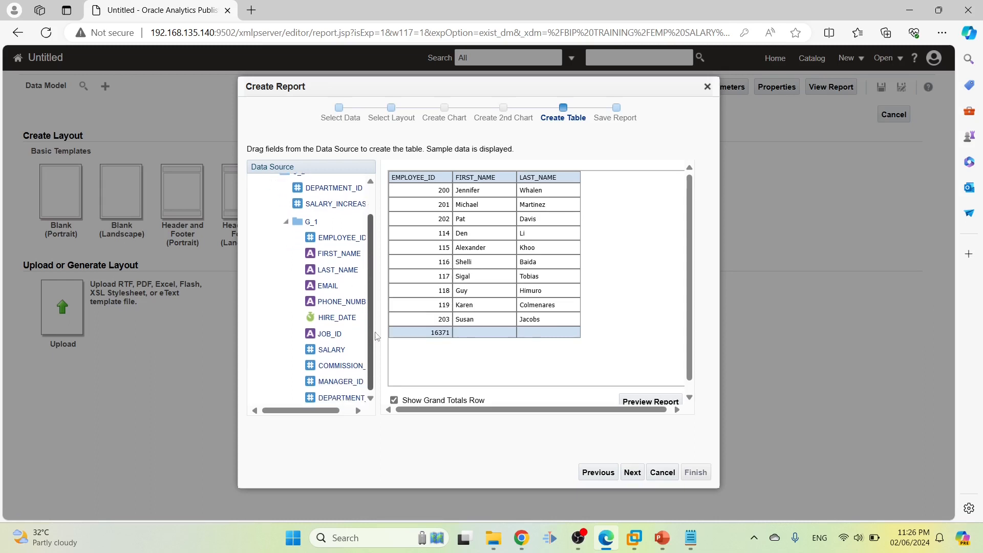
drag(341, 352, 590, 290)
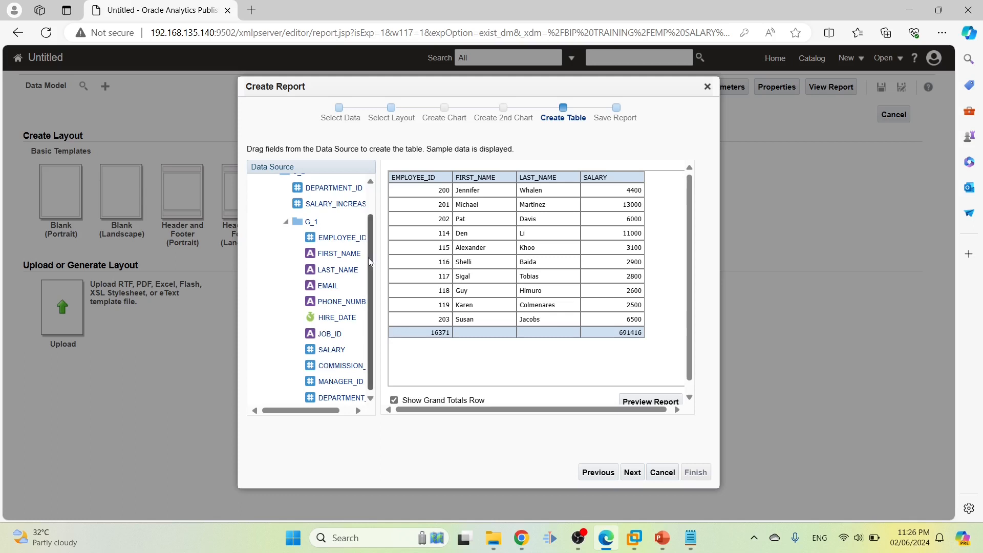
scroll(340, 235, up, 2)
drag(340, 236, 642, 244)
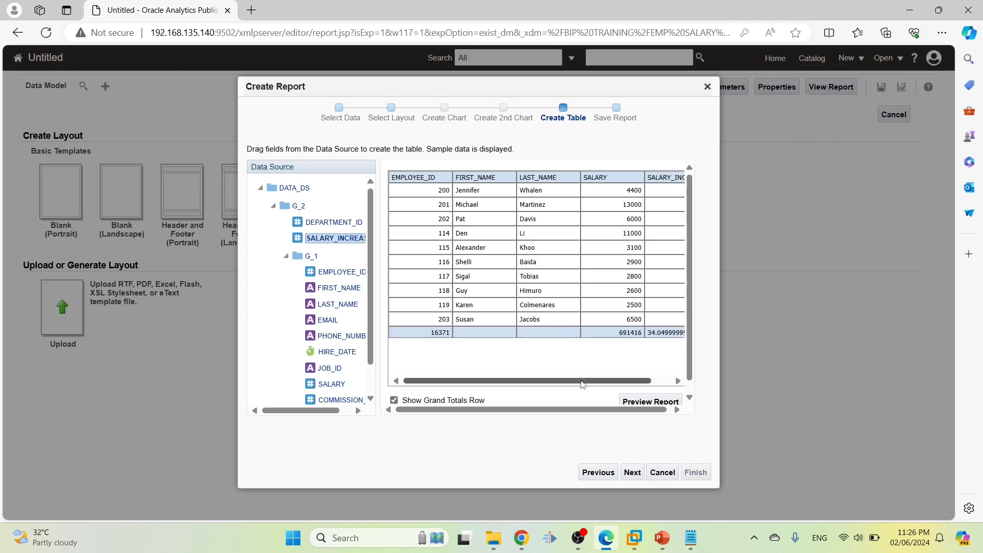
drag(633, 381, 651, 381)
click(632, 472)
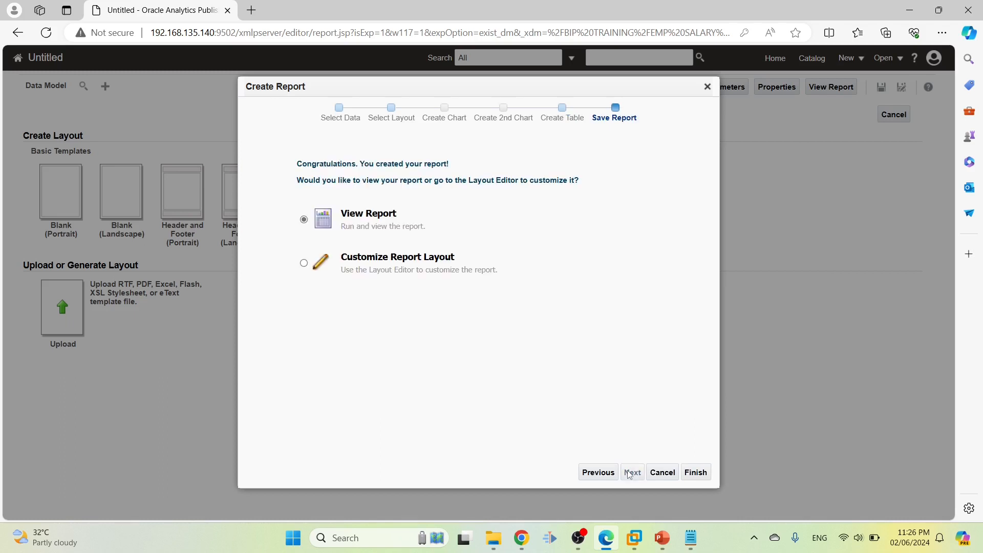
- Finish the report with the View Report option and save it as Salary Increase Report in the BIP TRAINING folder
click(696, 472)
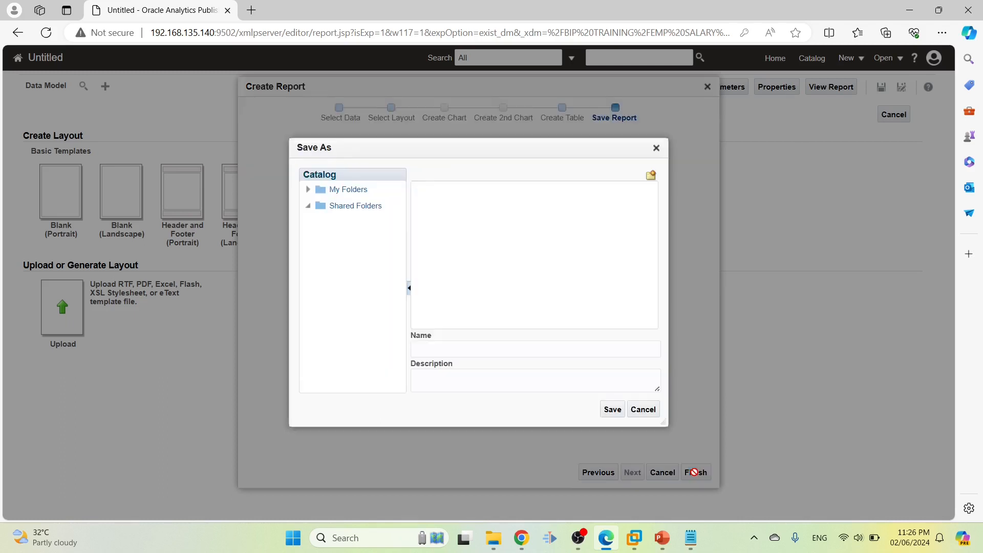
click(438, 345)
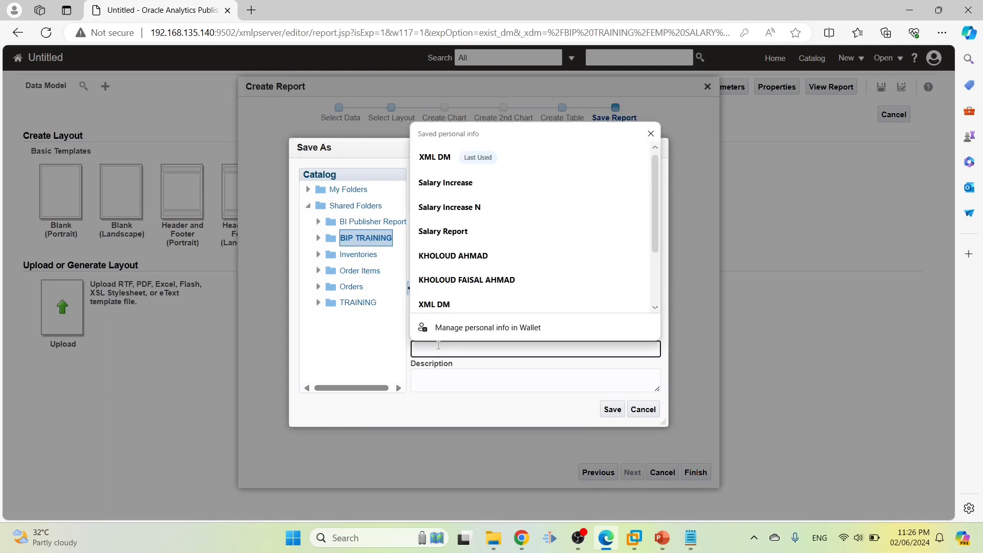
click(438, 345)
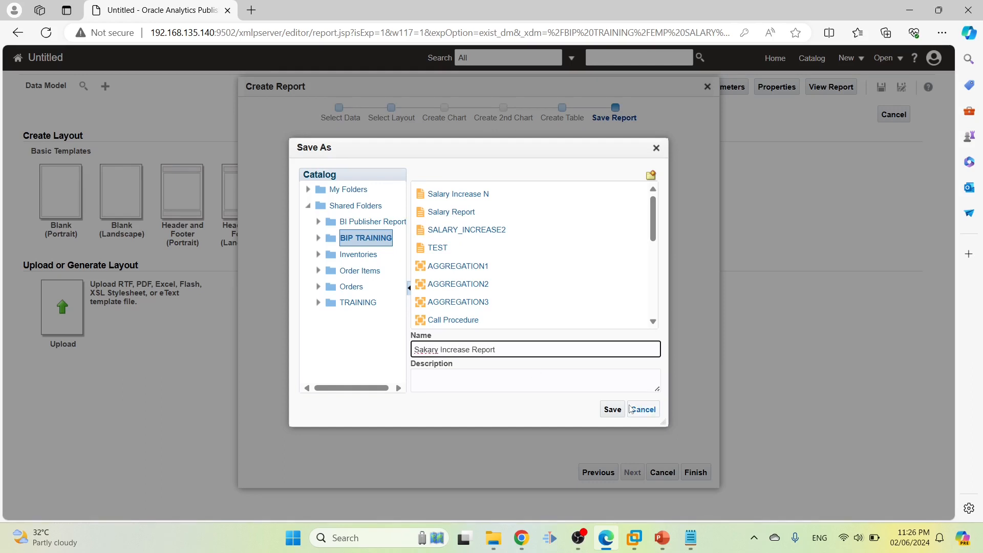
right_click(435, 349)
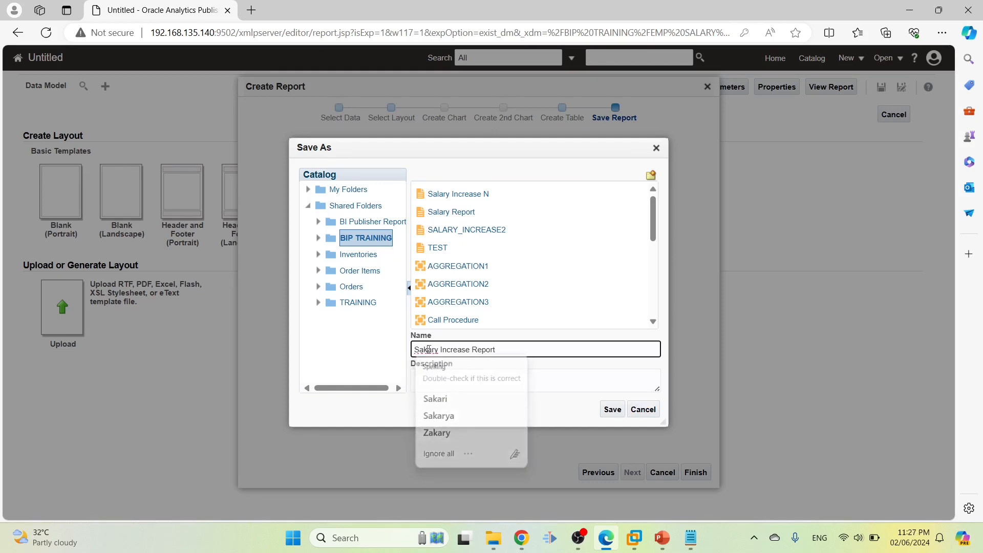
click(428, 349)
key(BackSpace)
text(l)
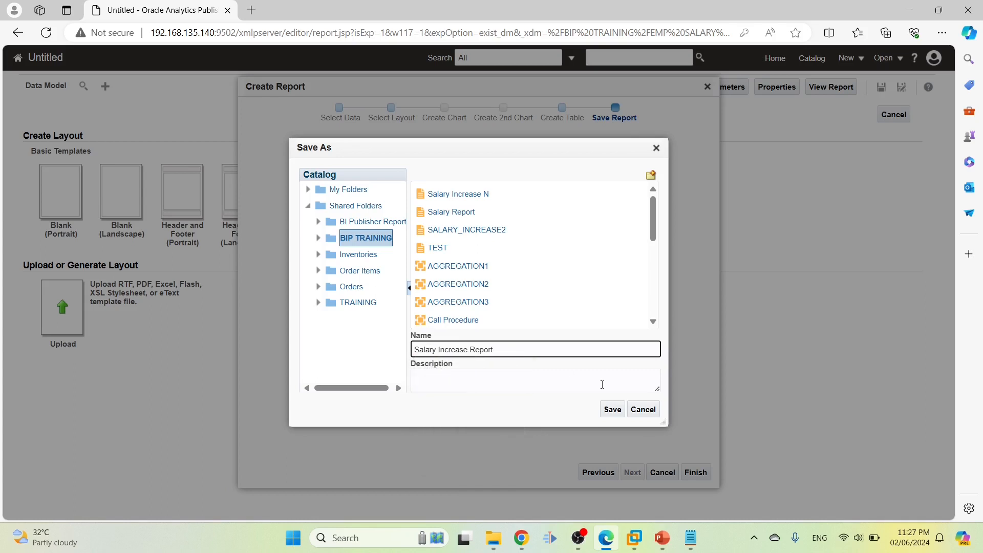
click(617, 412)
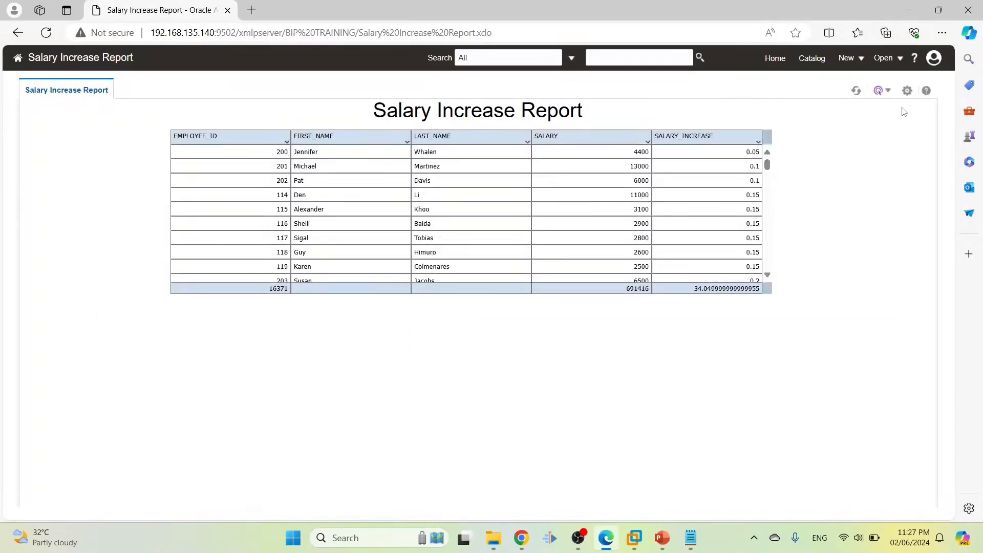
- Open the report's layout for editing and narrow all five table columns to fit their contents
click(906, 92)
click(828, 160)
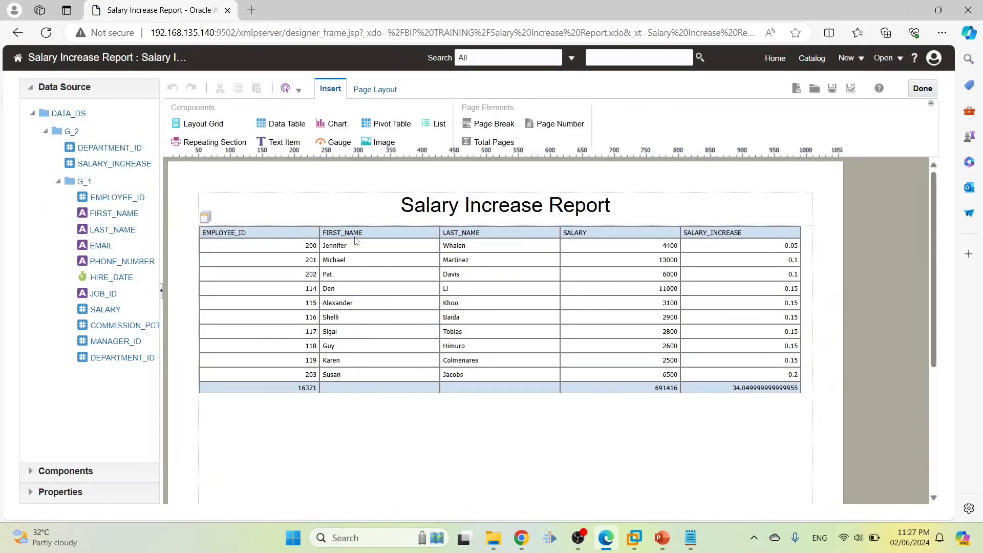
drag(318, 268, 270, 256)
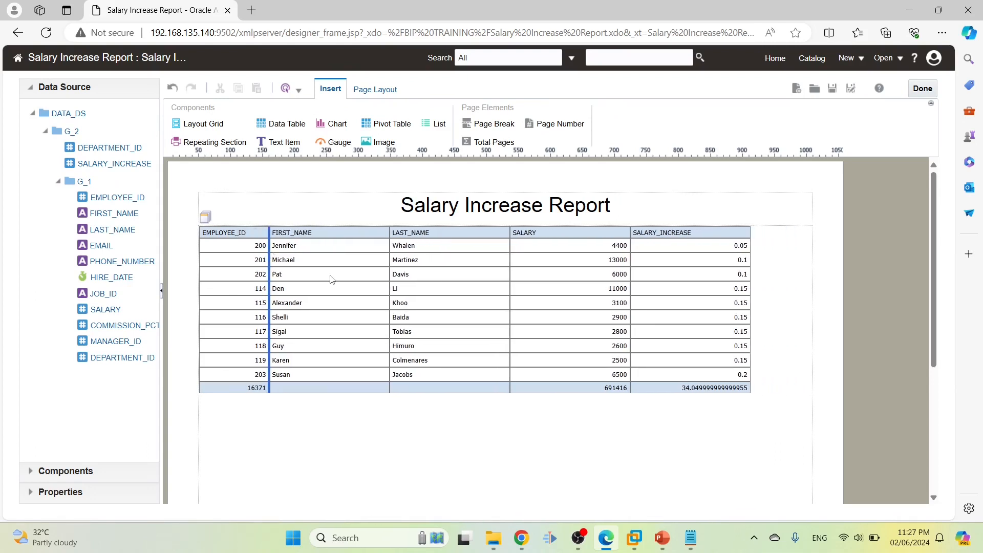
drag(389, 280, 344, 272)
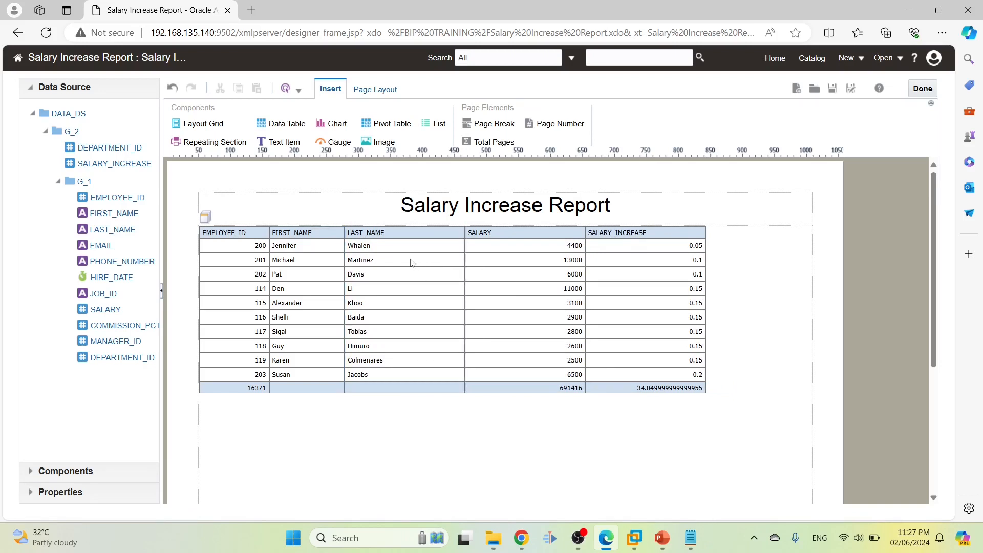
drag(466, 286, 413, 279)
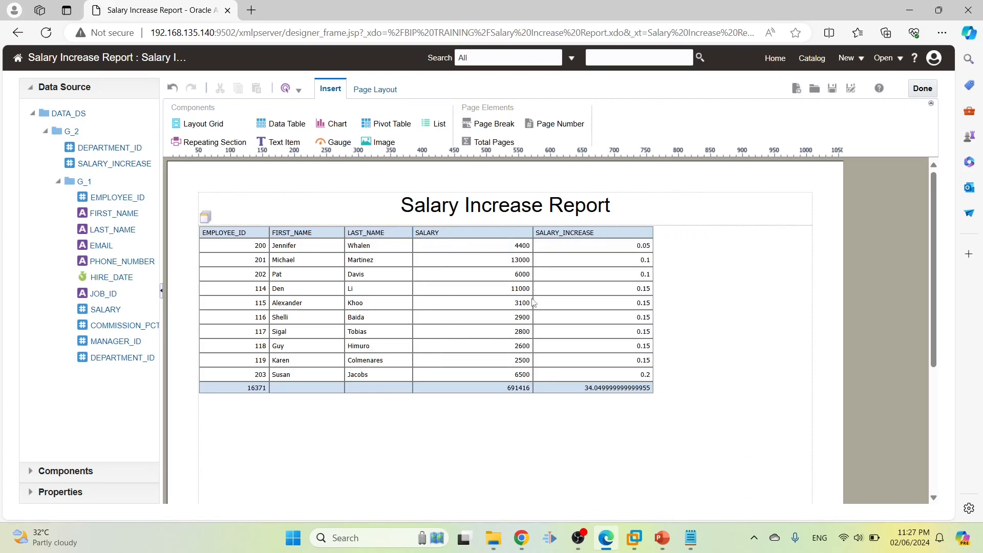
drag(533, 302, 471, 293)
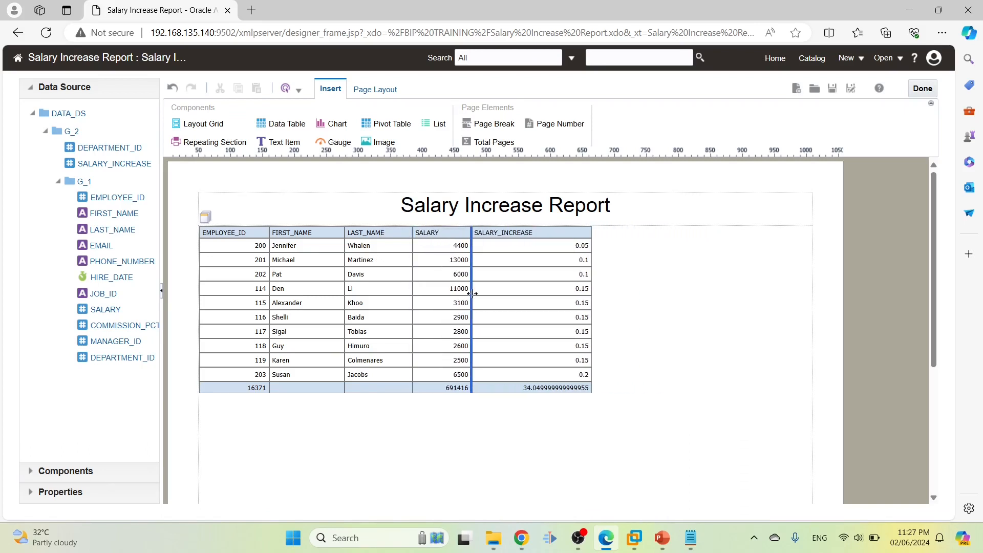
drag(592, 301, 556, 286)
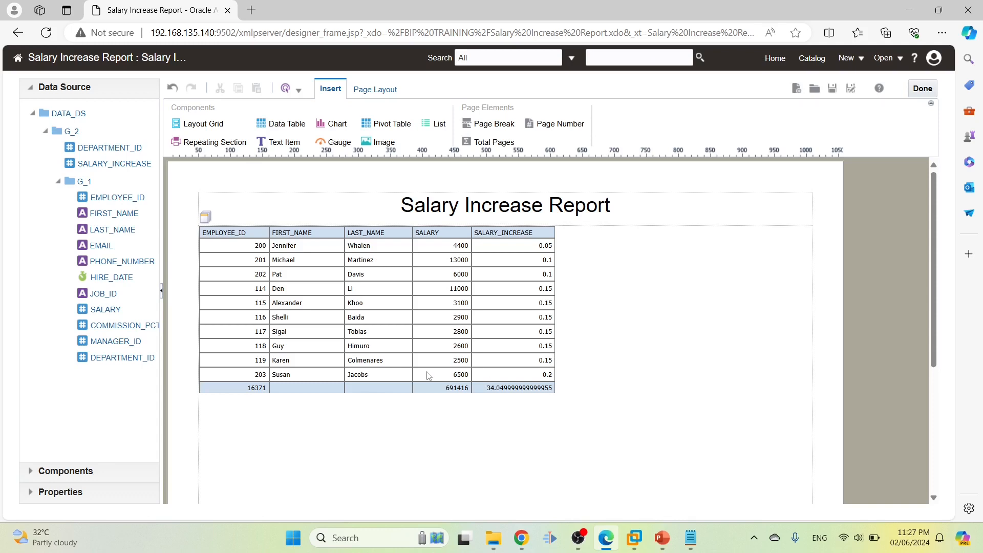
- Set the formula of the EMPLOYEE_ID column's total cell to Blank Text
click(242, 389)
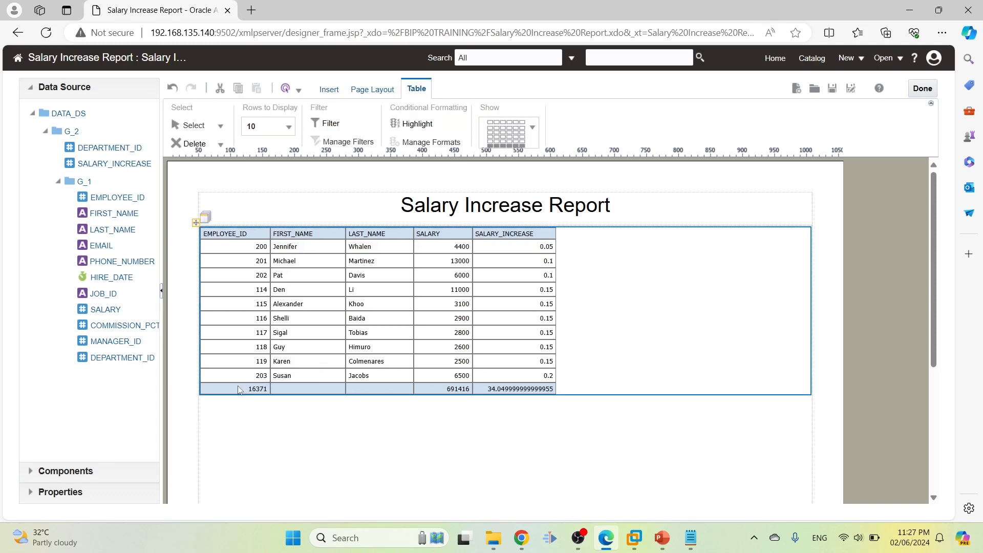
click(239, 389)
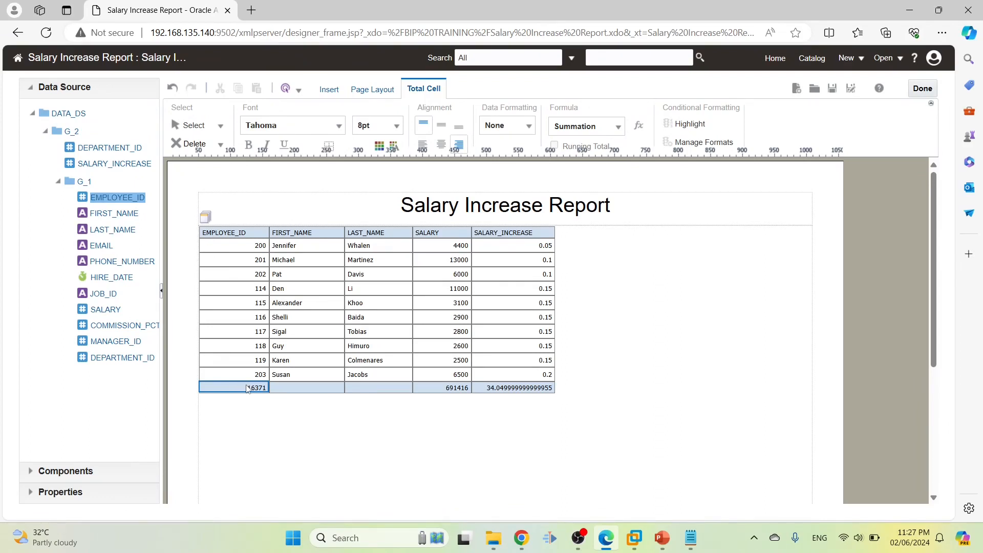
click(587, 129)
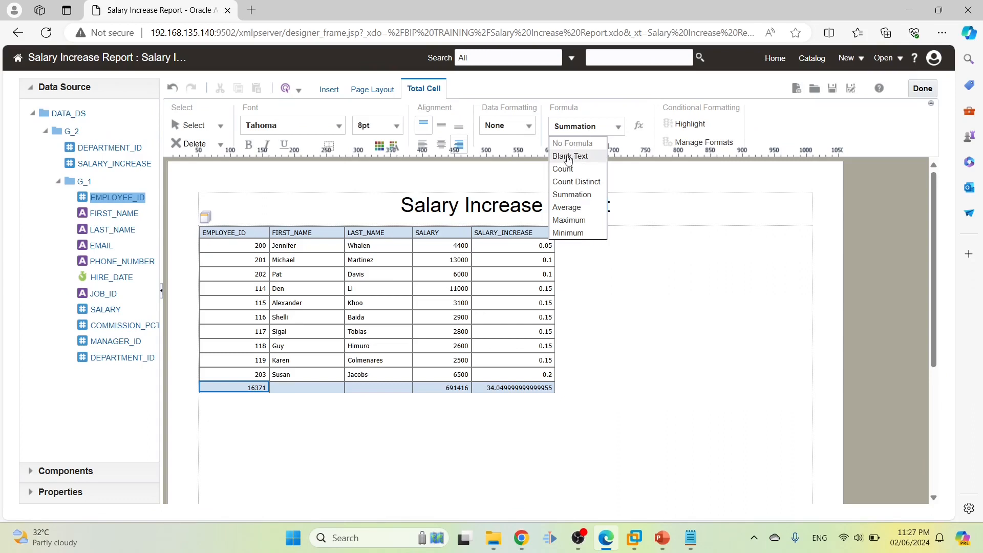
click(568, 157)
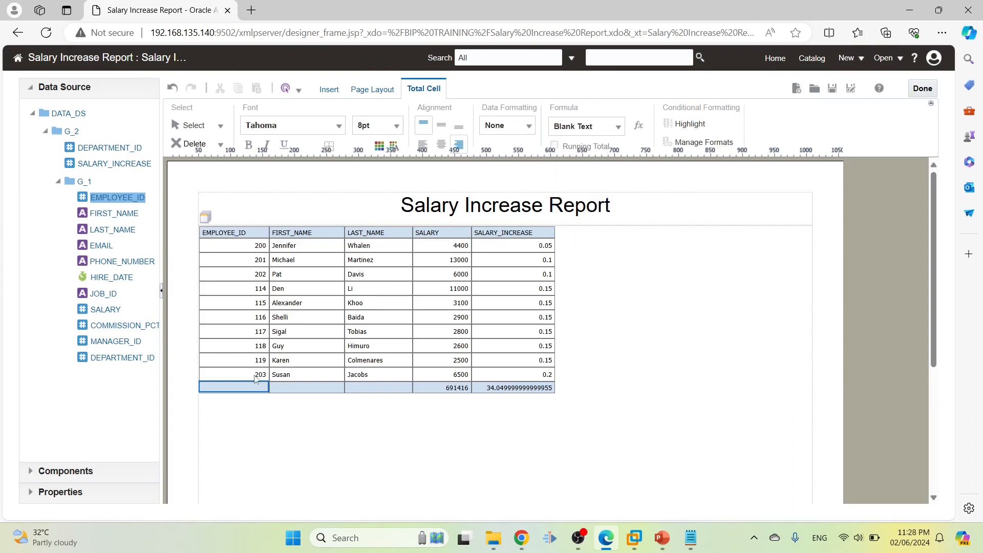
- Set the total cell formula to Blank Text for the SALARY_INCREASE column and to Average for the SALARY column
click(504, 390)
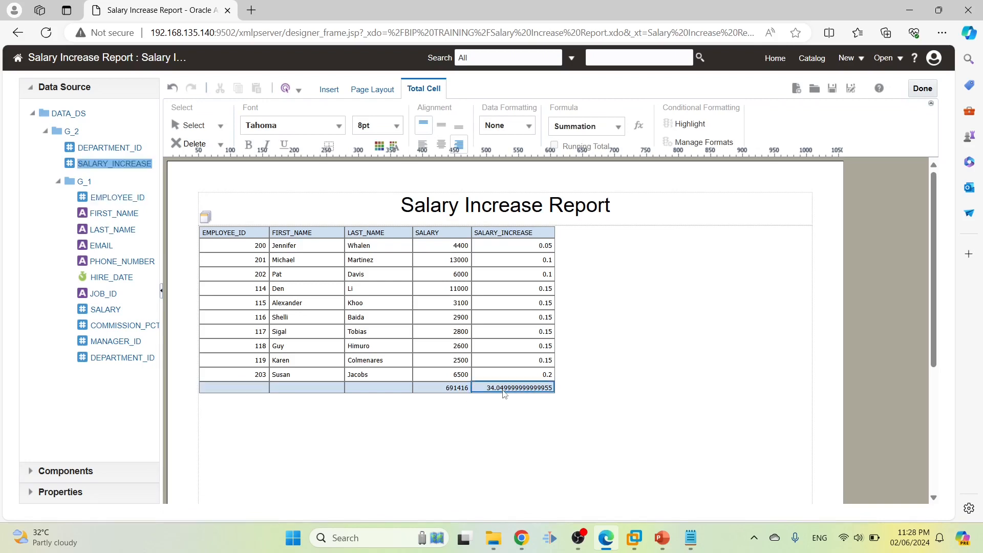
click(606, 132)
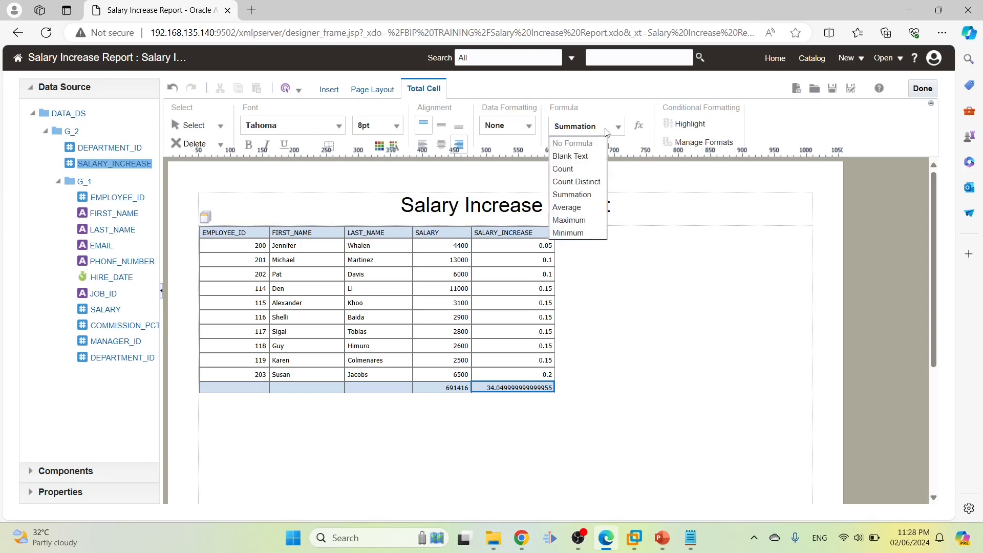
click(572, 156)
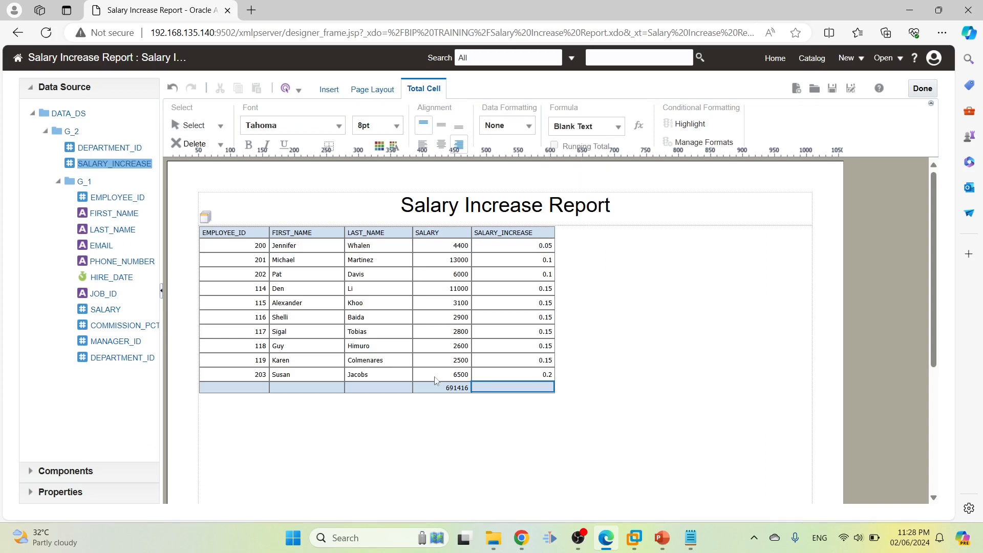
click(434, 390)
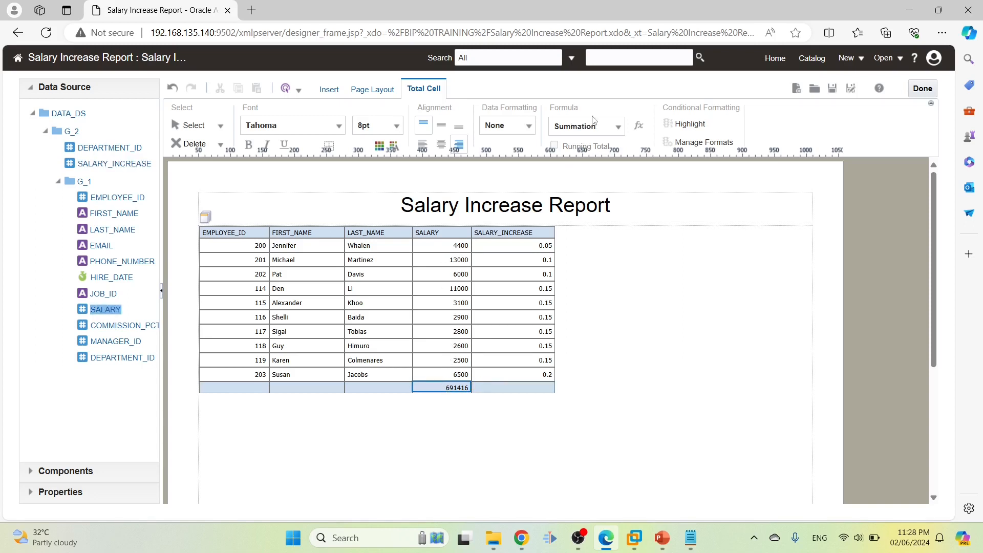
click(589, 137)
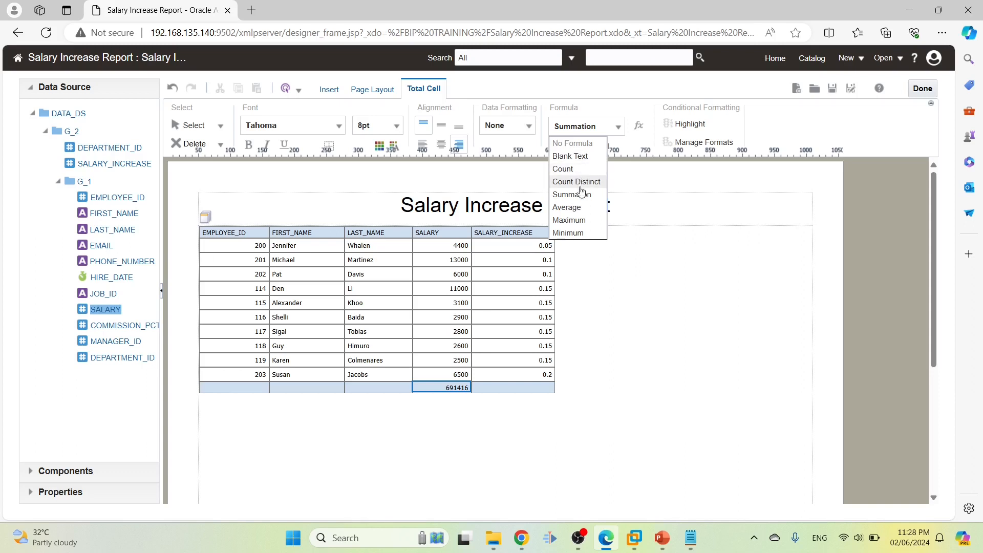
click(579, 206)
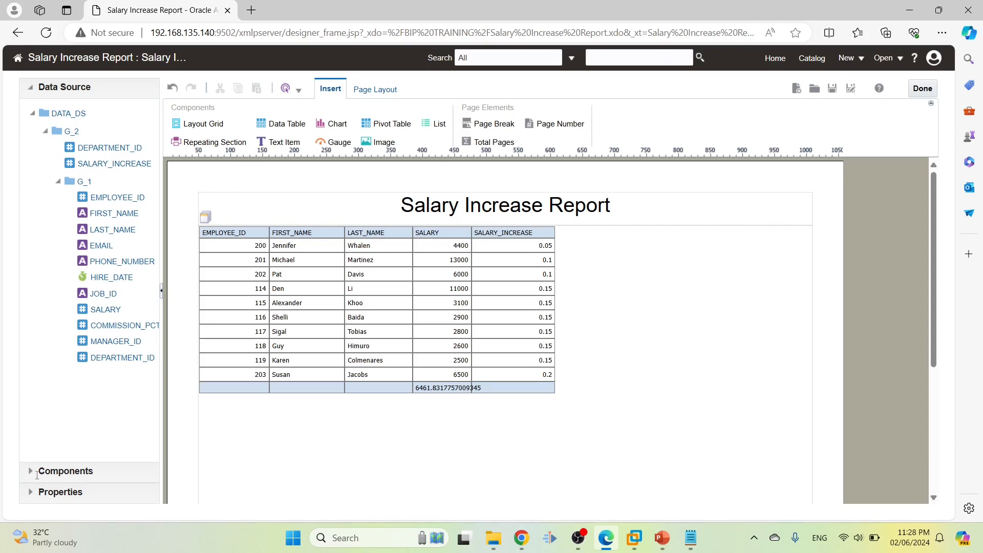
- Apply the formatting mask ###,###.## to the SALARY column's total cell
click(28, 494)
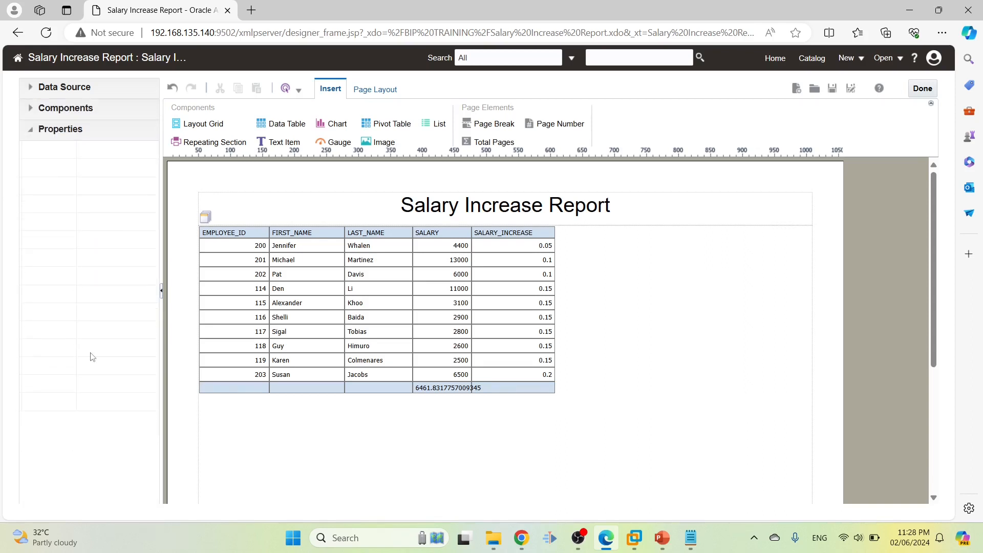
click(450, 390)
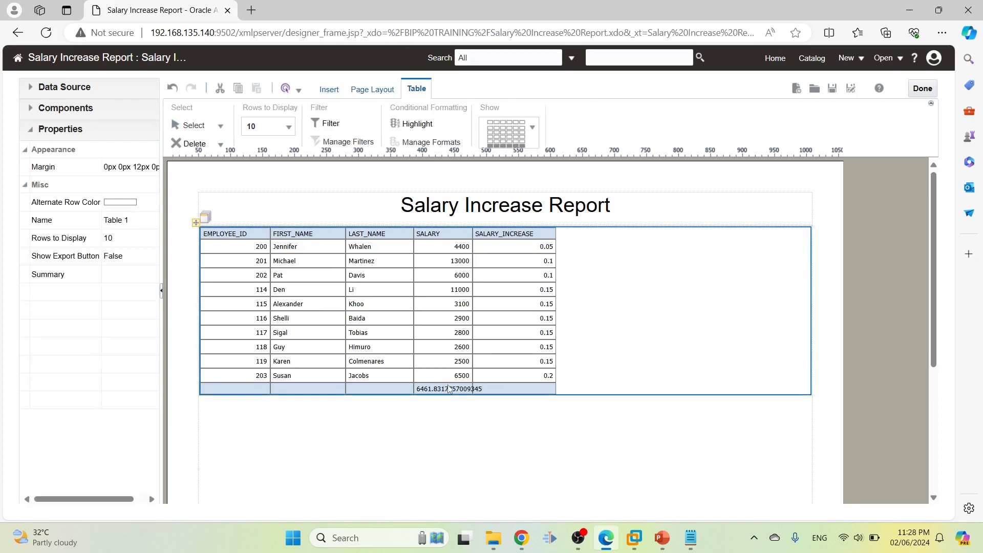
click(447, 390)
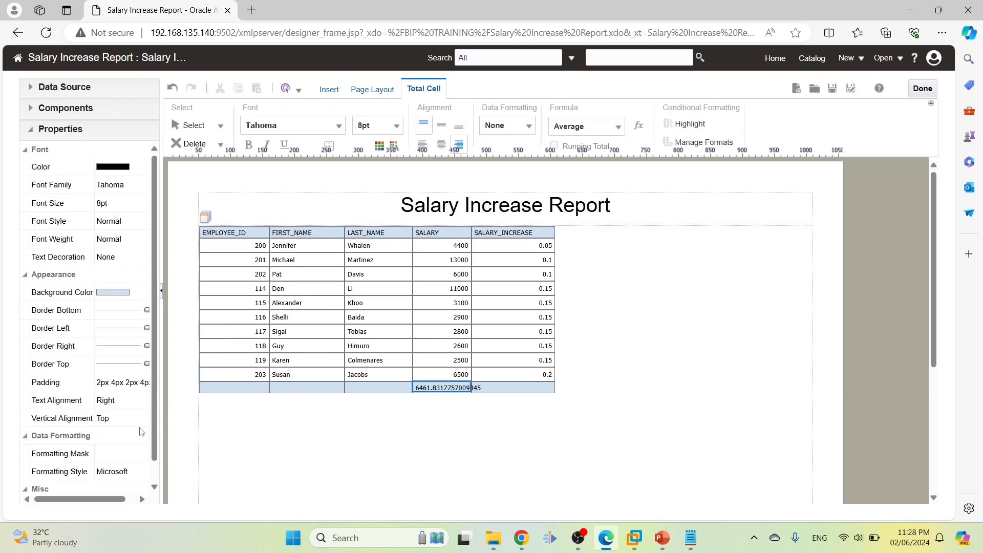
click(113, 455)
text(###)
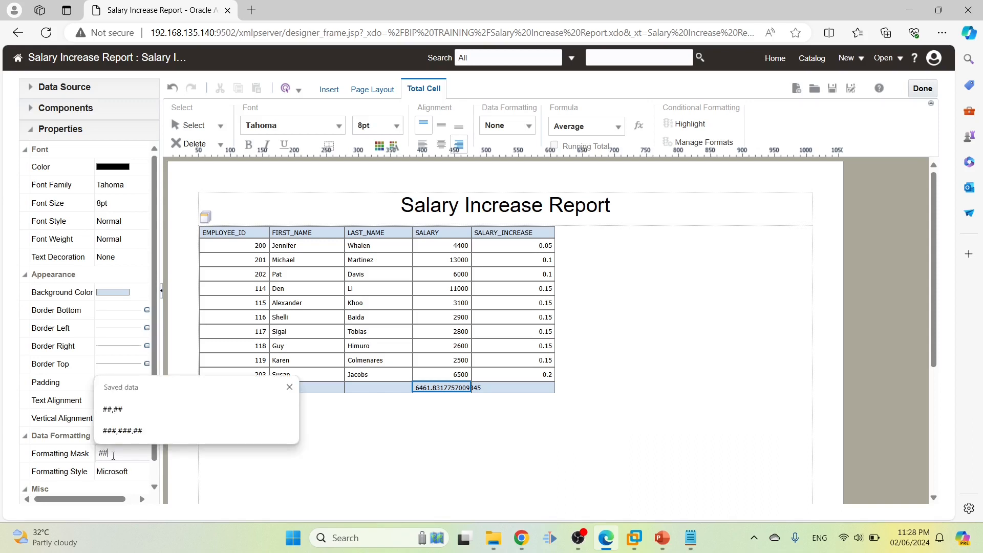
text(,)
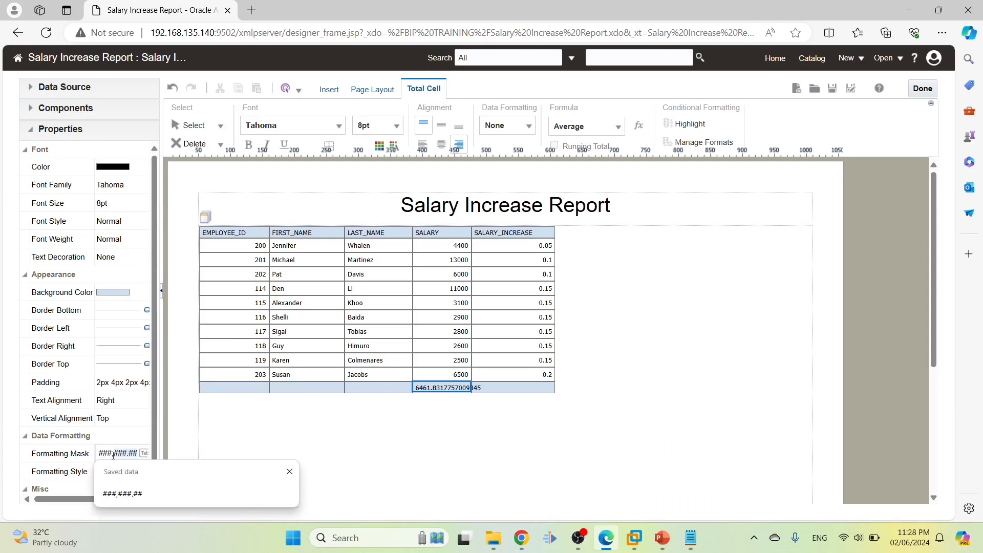
text(###)
key(Tab)
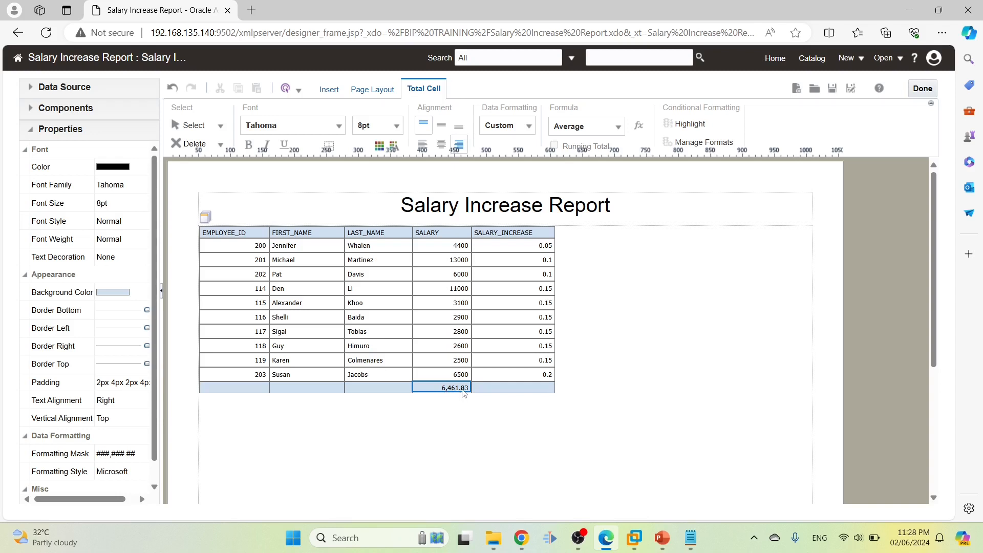
click(595, 250)
- In a new blank Excel workbook, note the calculation "Salary + Salary * Salary_Increase" in cell A1 and fit column A to it
click(346, 537)
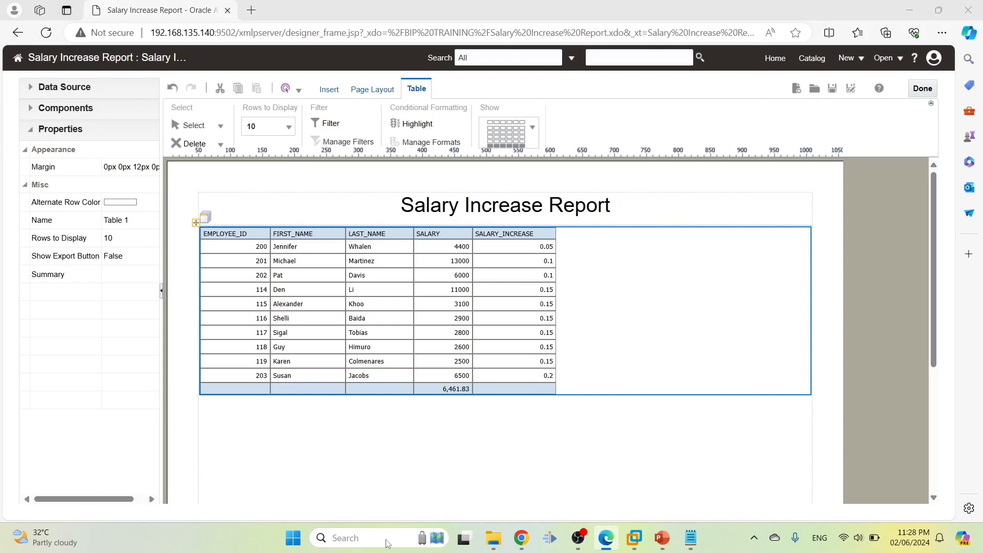
text(excel)
key(Return)
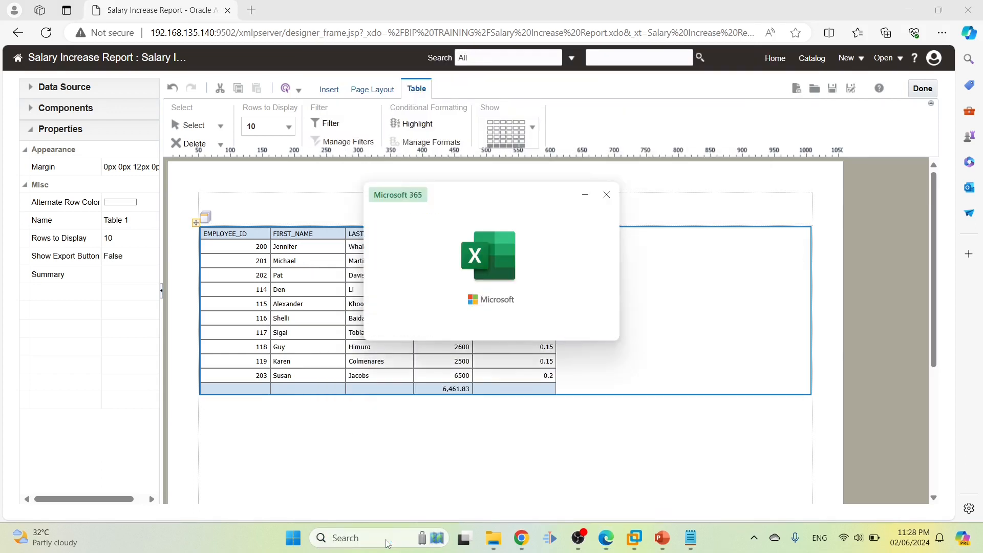
key(Return)
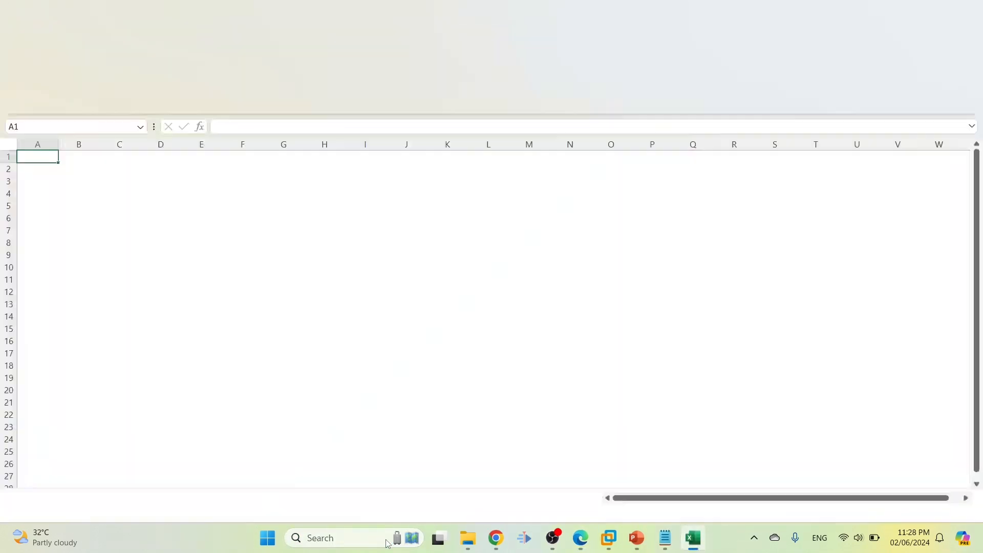
key(alt+Tab)
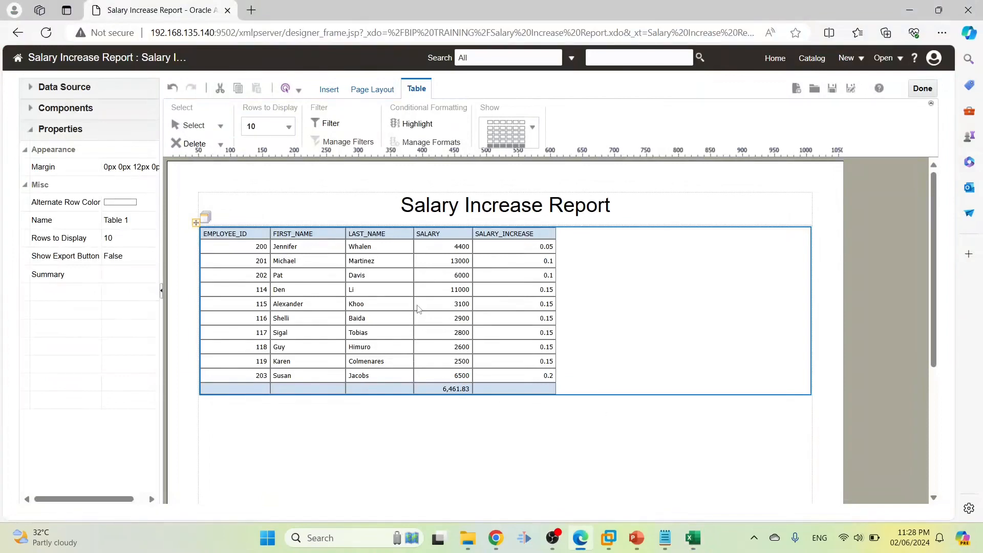
key(alt+Tab)
text(Sala)
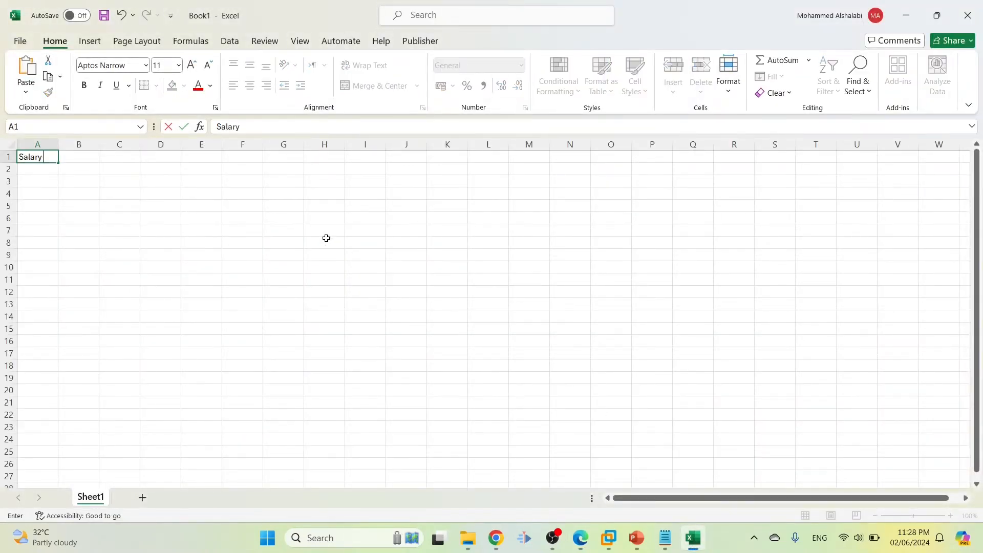
text(ry + Salary * Salary_Increase)
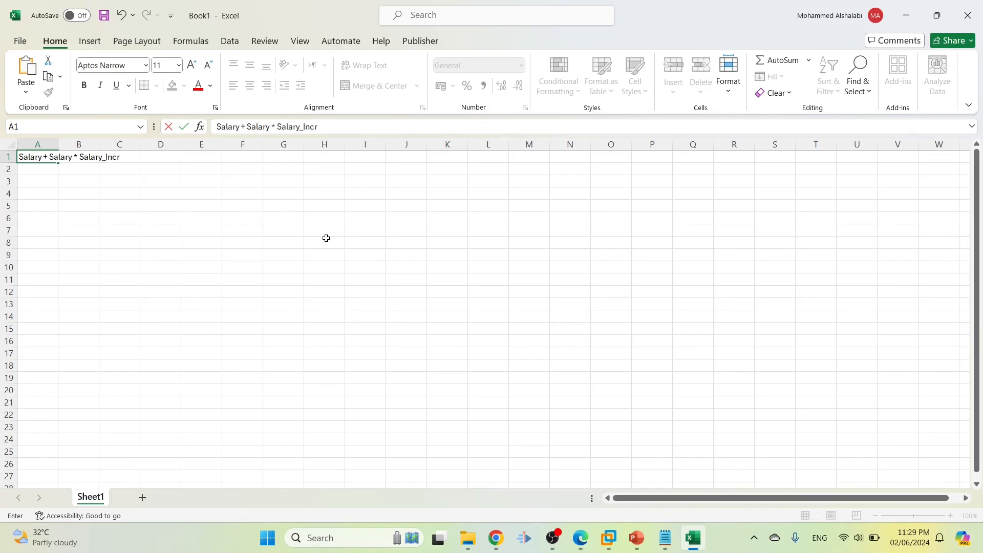
key(Return)
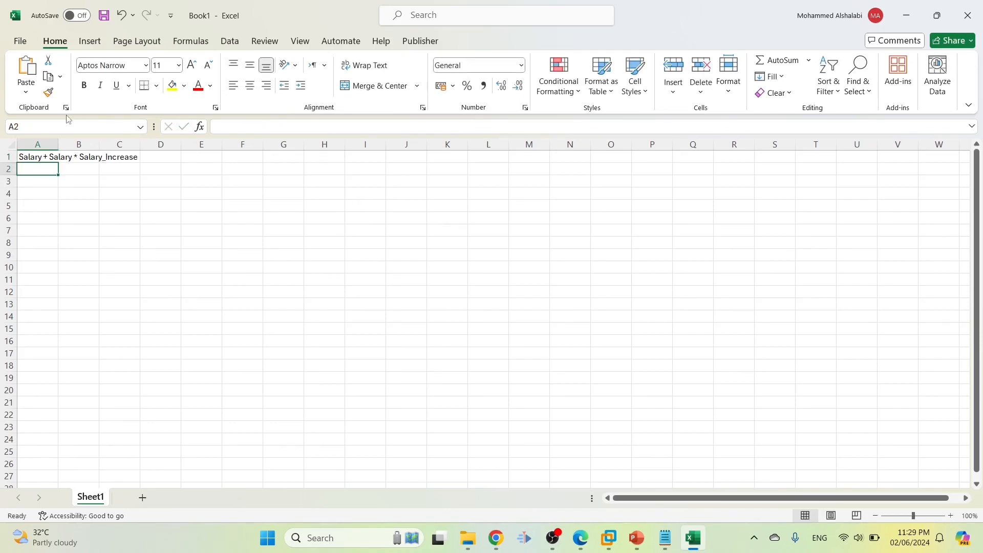
double_click(60, 143)
- Return to the report layout in the browser and add a second SALARY column after SALARY_INCREASE
key(alt+Tab)
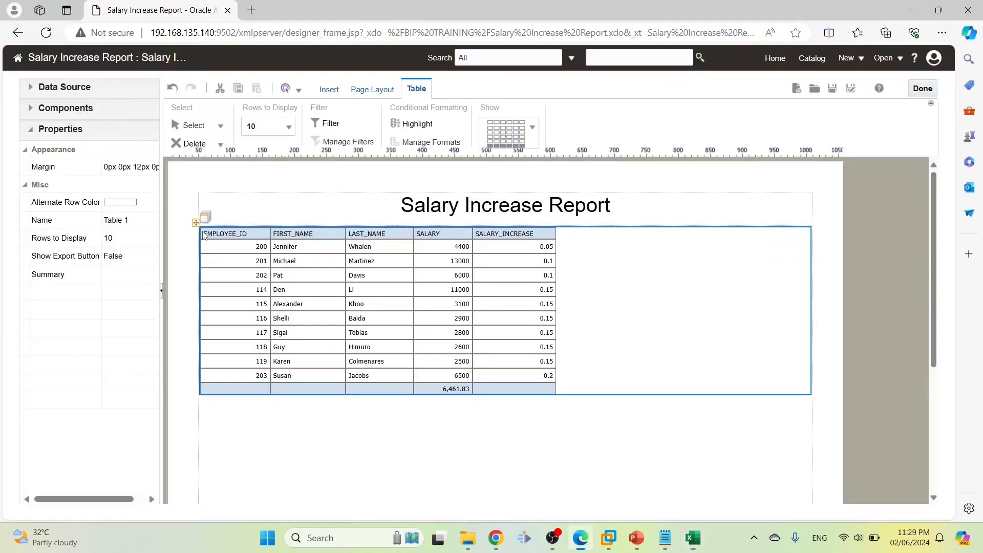
click(31, 87)
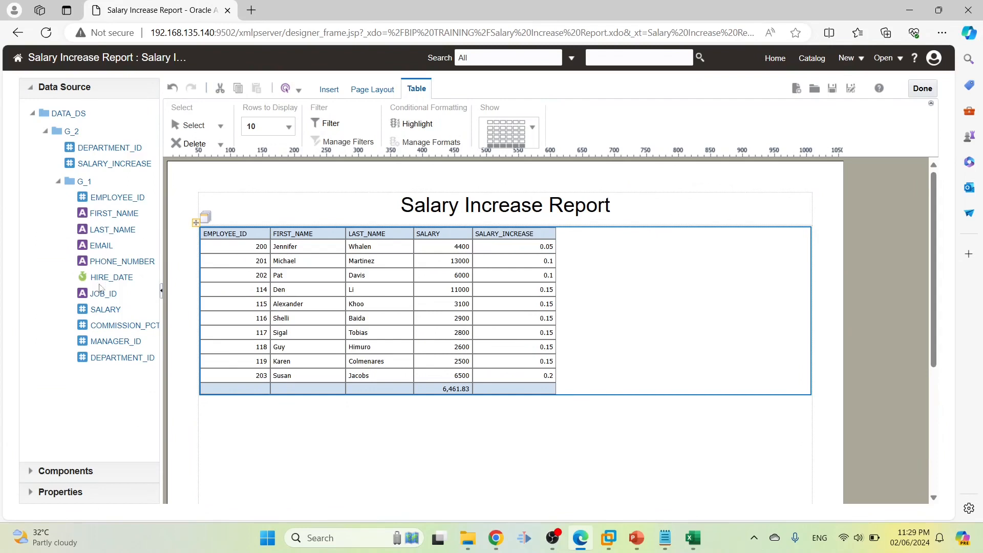
drag(99, 309, 564, 307)
click(602, 305)
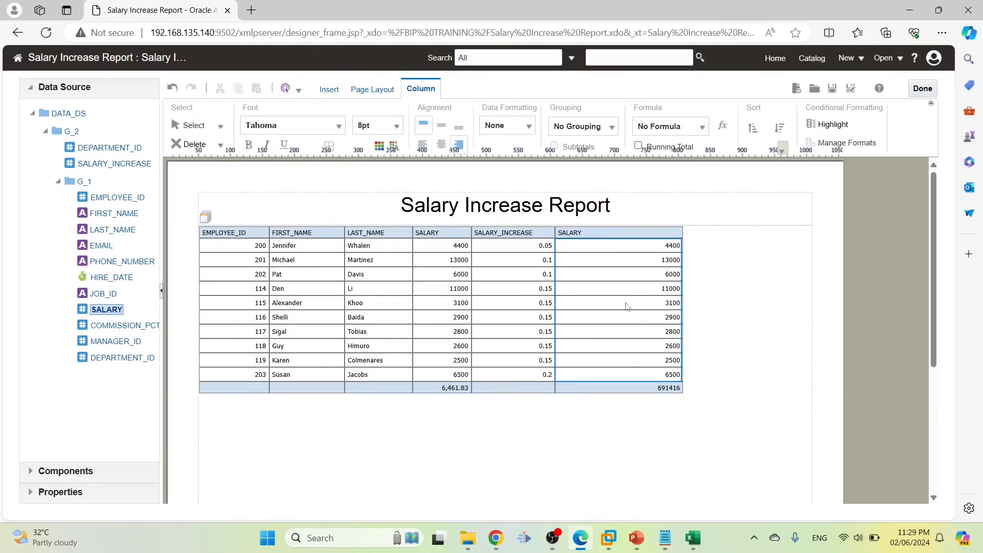
- Start a custom formula for the added SALARY column using the Addition function, consulting the calculation noted in Excel
click(704, 133)
click(703, 132)
click(726, 127)
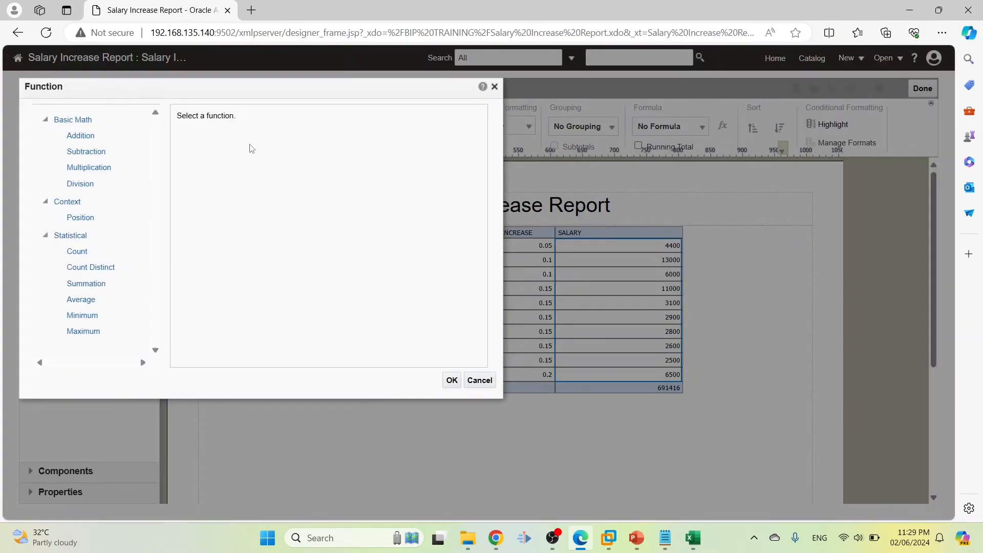
click(693, 537)
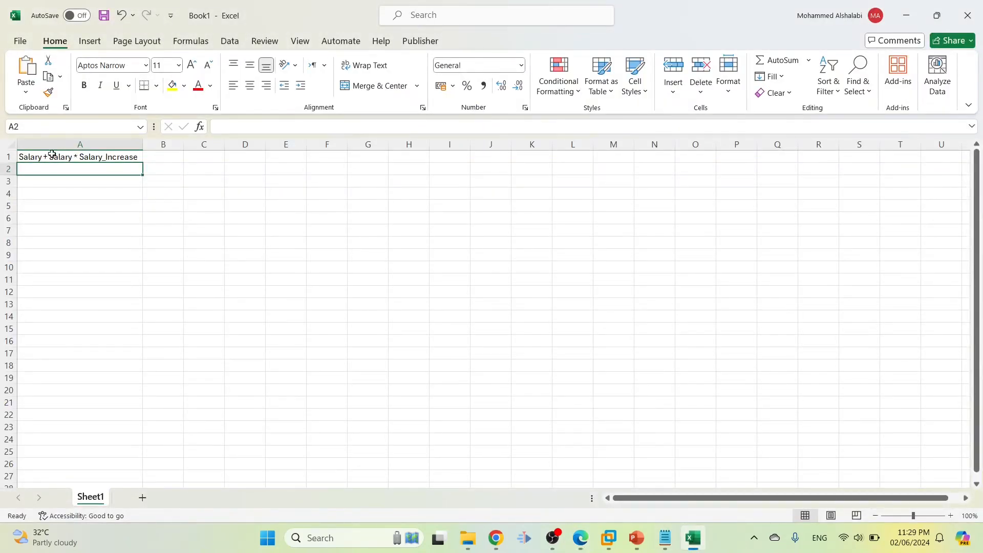
key(alt+Tab)
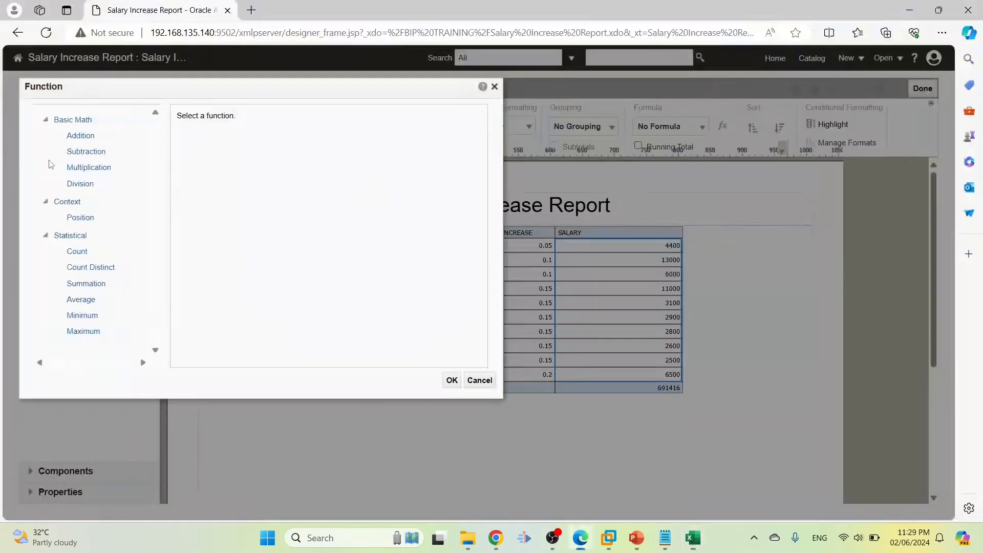
click(75, 139)
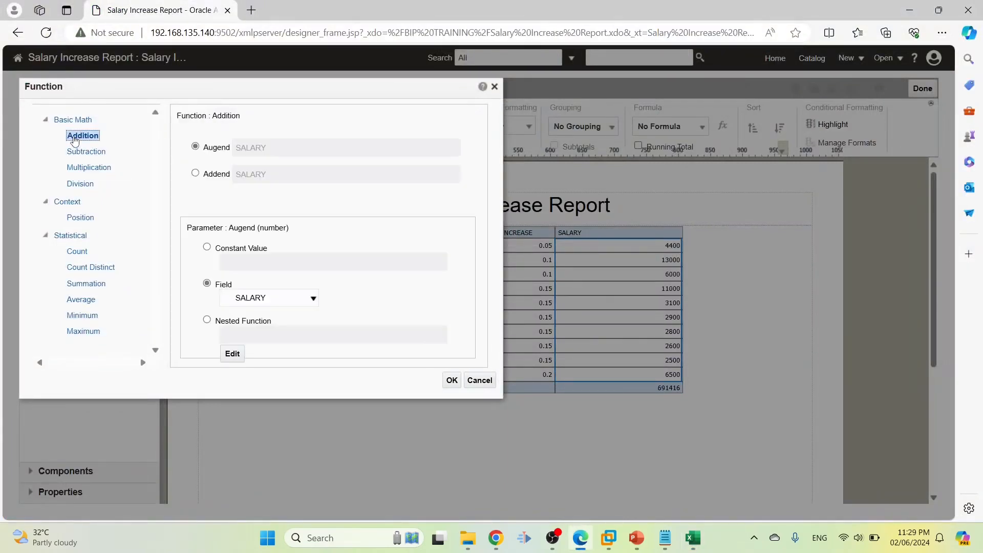
- Make the Addition's augend a nested function for the Salary * Salary_Increase part of the Excel note, and open that function for editing
click(207, 320)
key(alt+Tab)
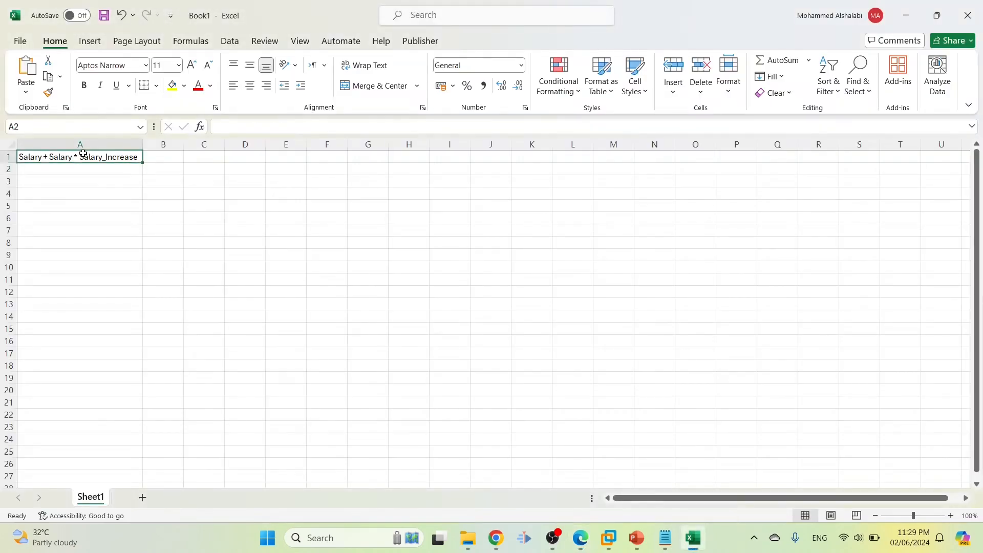
double_click(83, 155)
drag(50, 155, 160, 157)
key(alt+Tab)
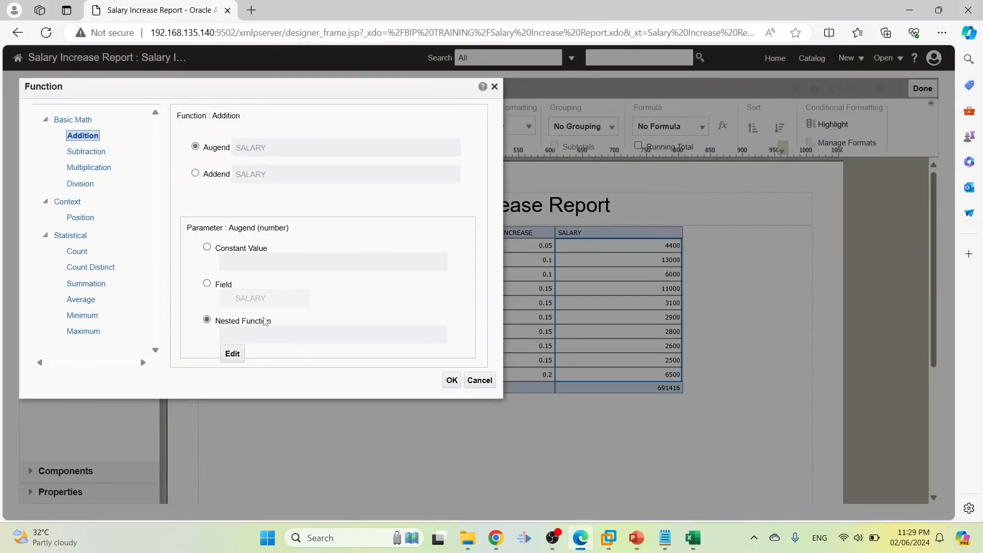
click(233, 354)
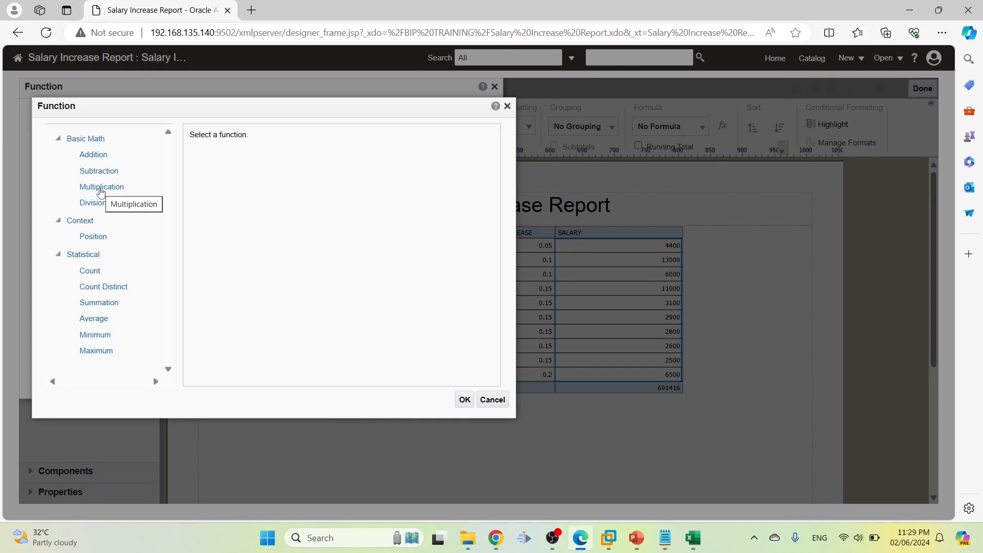
- Define the nested function as a Multiplication of SALARY_INCREASE by SALARY, following the calculation noted in Excel, and accept it
key(alt+Tab)
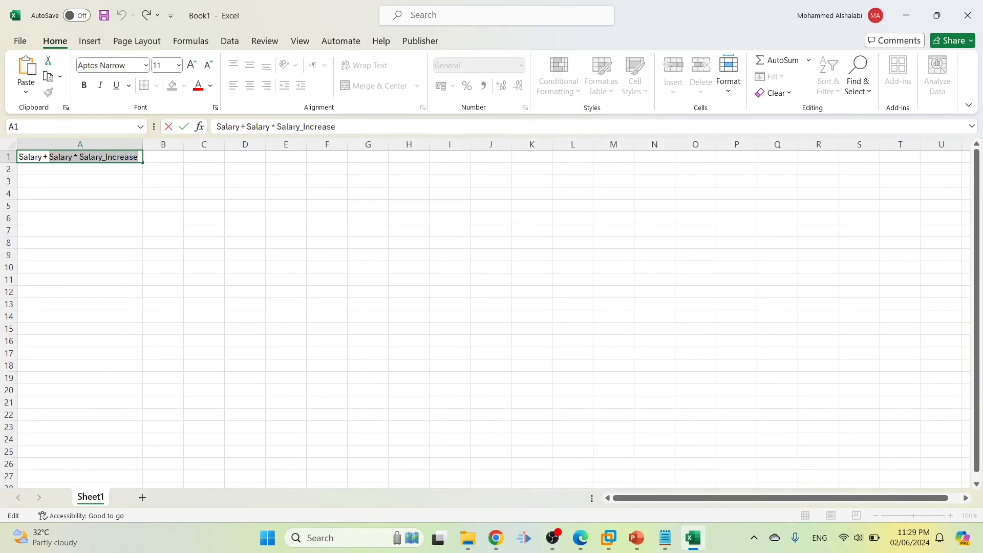
key(alt+Tab)
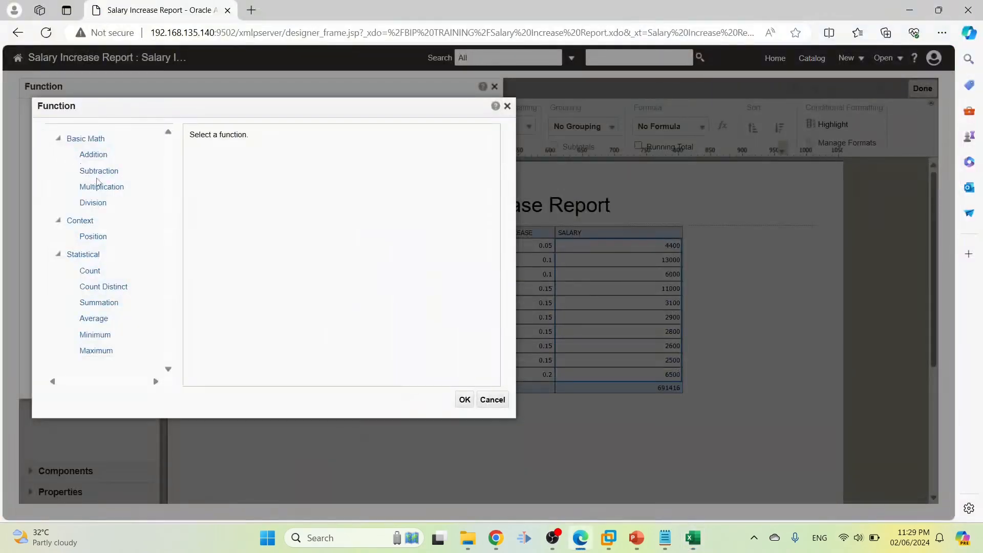
click(99, 189)
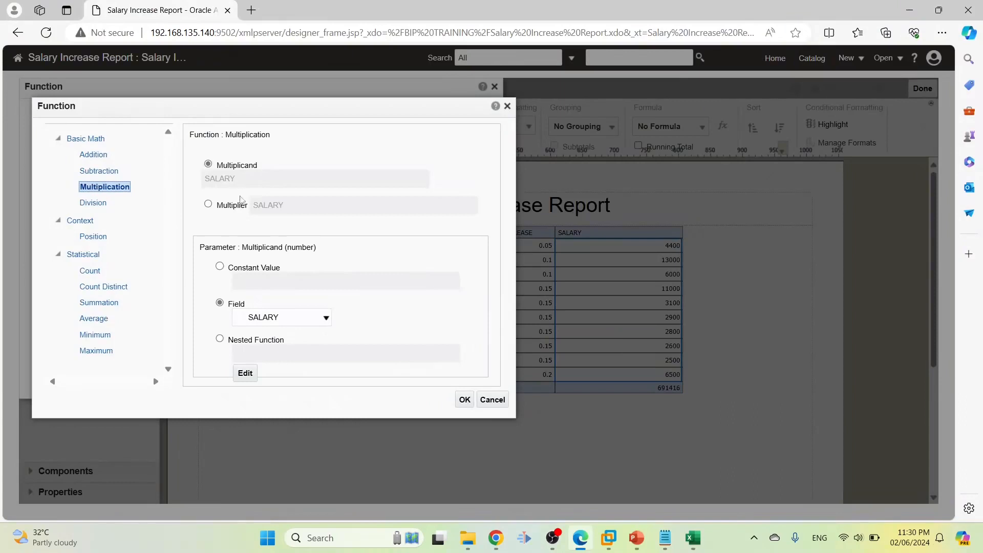
key(alt+Tab)
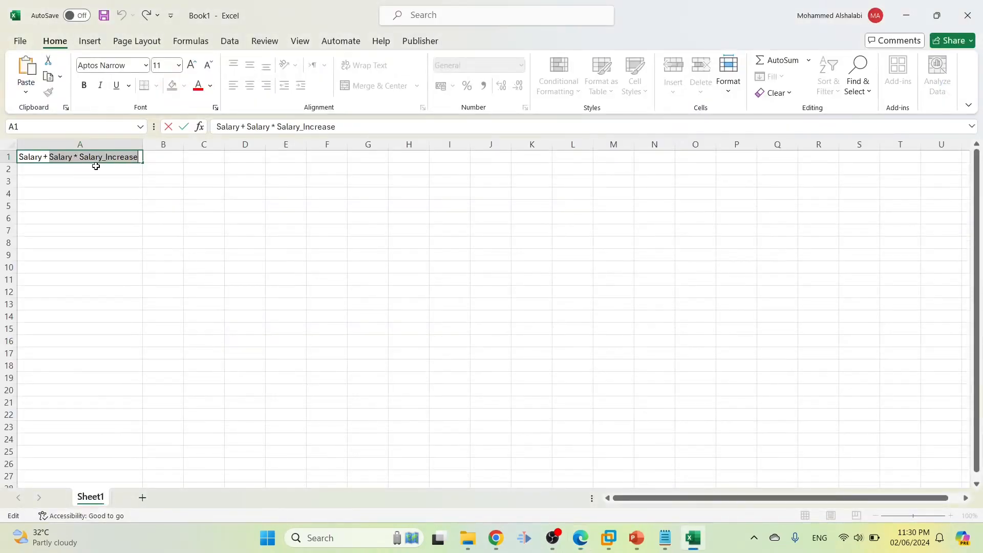
key(alt+Tab)
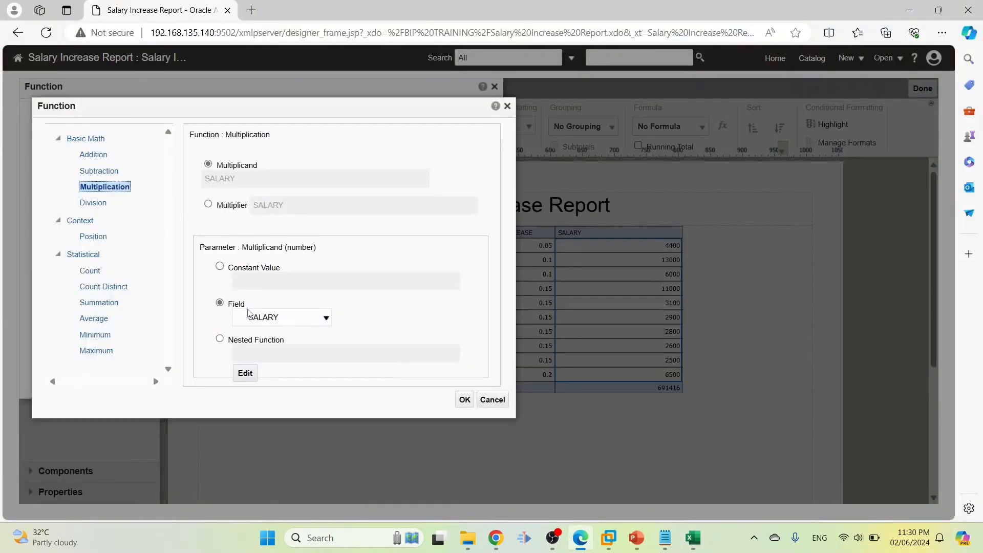
click(257, 318)
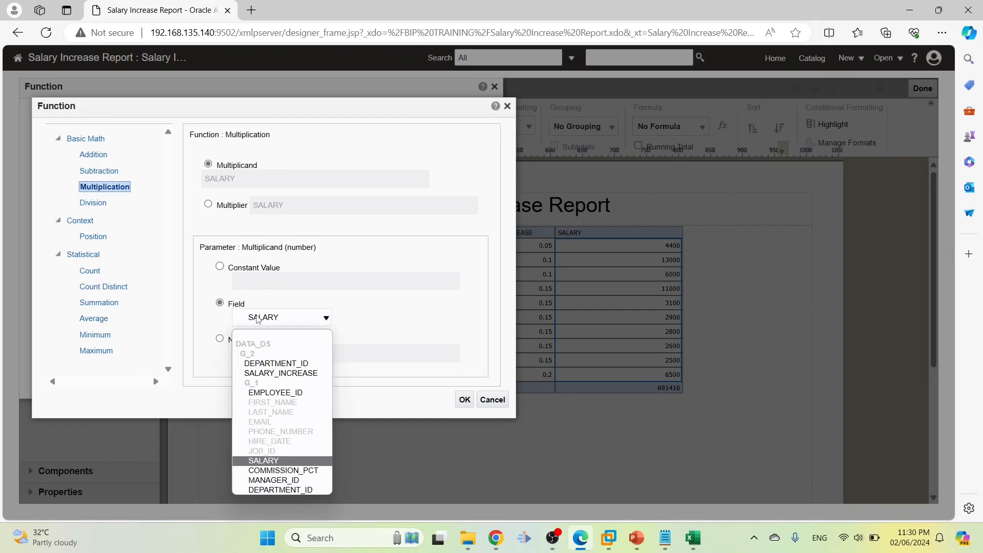
click(266, 374)
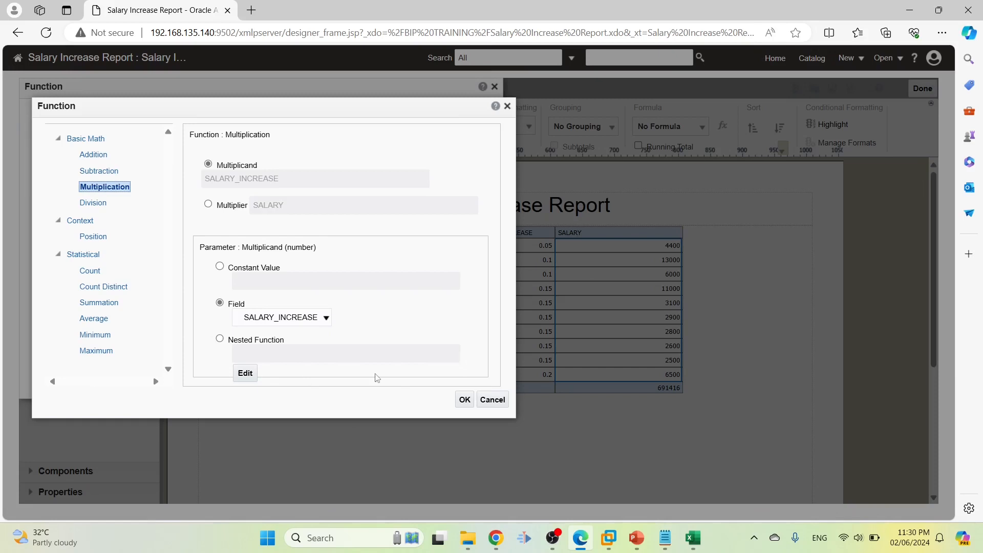
click(462, 400)
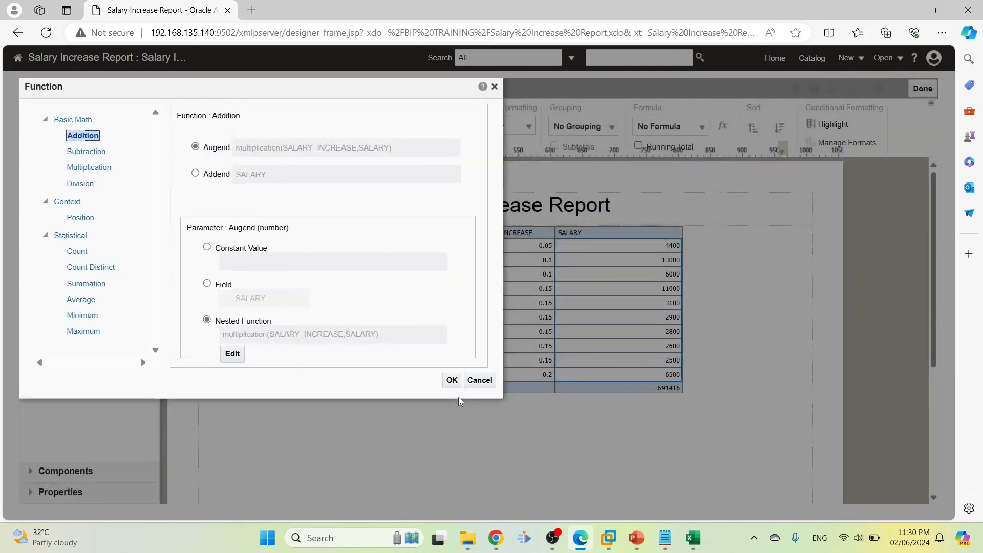
- Check the Addition formula against the full calculation noted in Excel and apply it to the added SALARY column
key(alt+Tab)
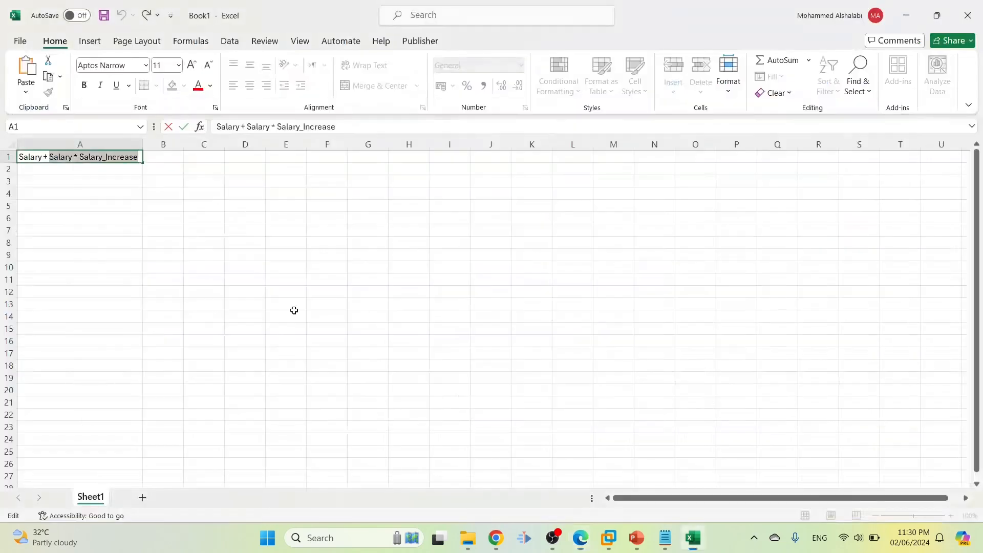
click(22, 156)
drag(21, 155, 154, 155)
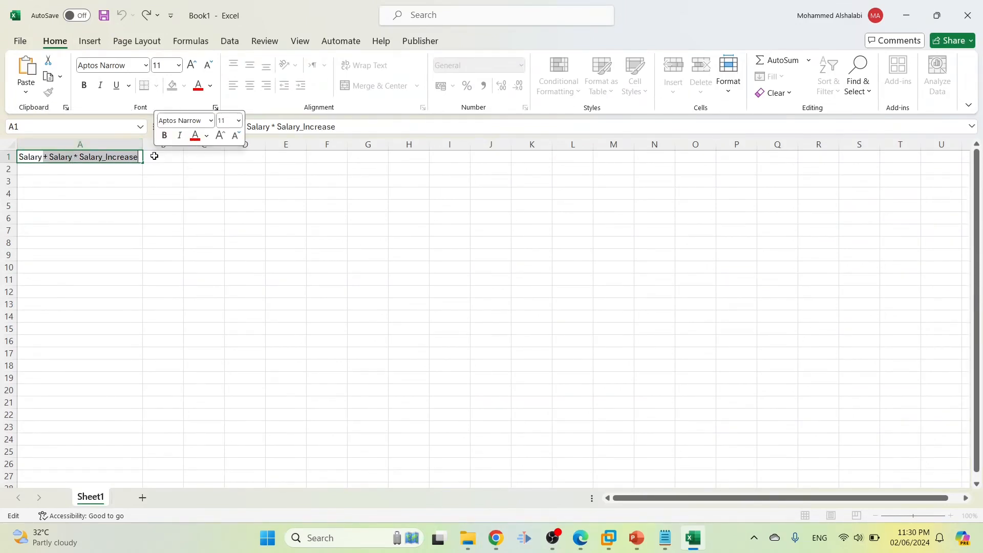
key(alt+Tab)
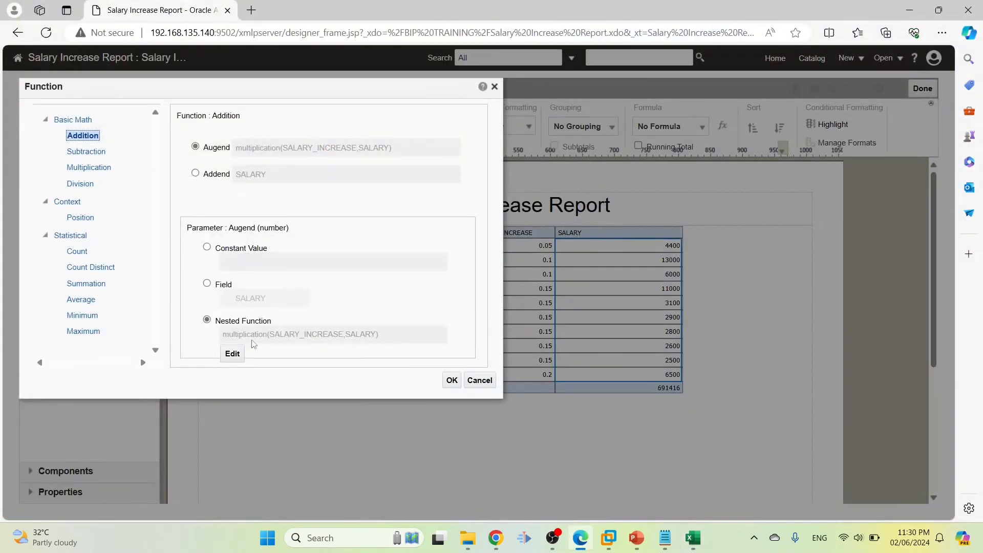
click(451, 380)
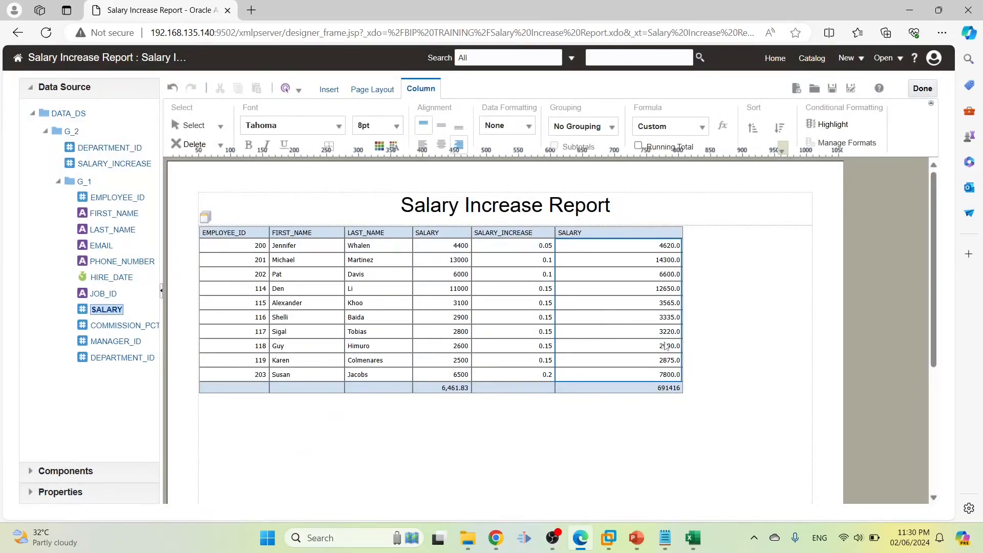
click(452, 251)
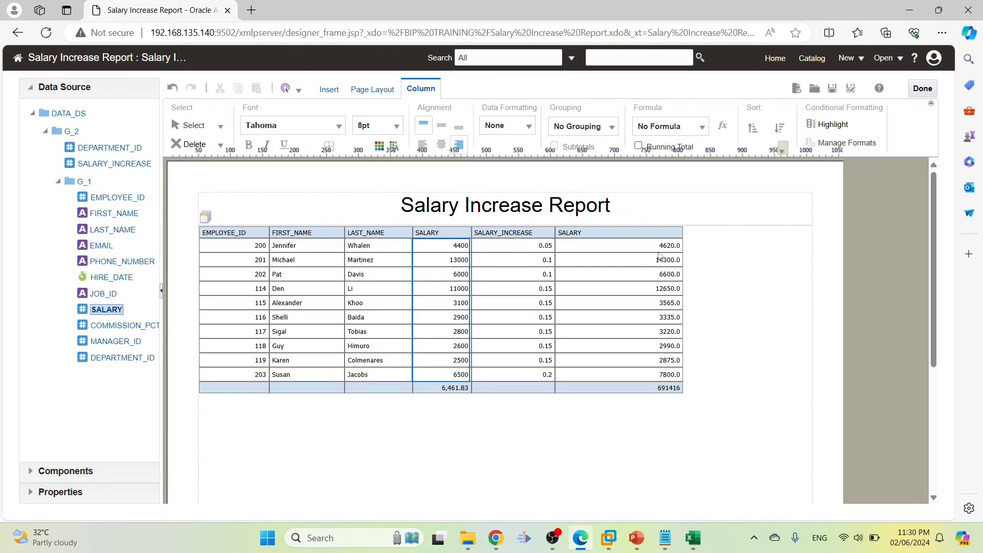
click(638, 389)
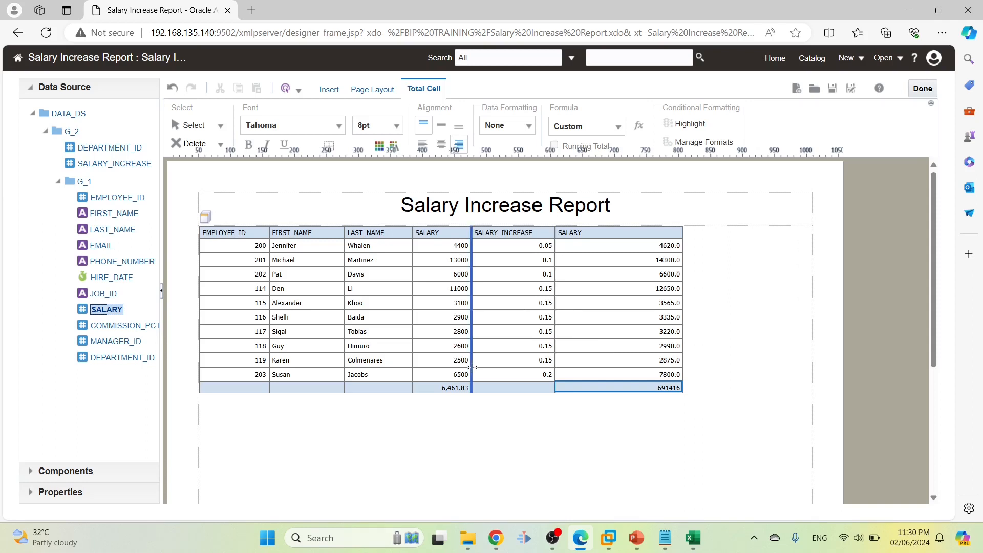
- Insert a layout grid with 4 rows and 2 columns below the salary data table
click(331, 92)
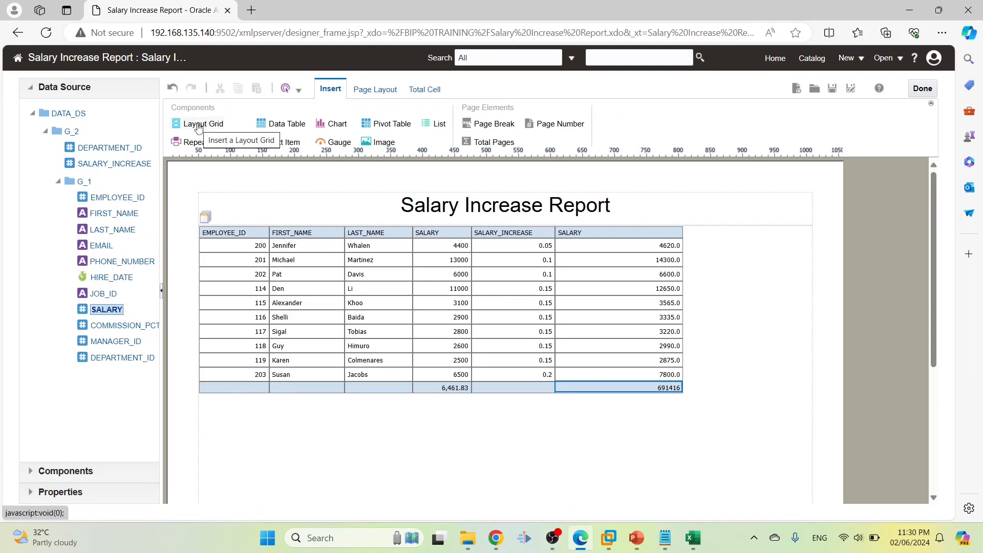
drag(198, 127, 351, 415)
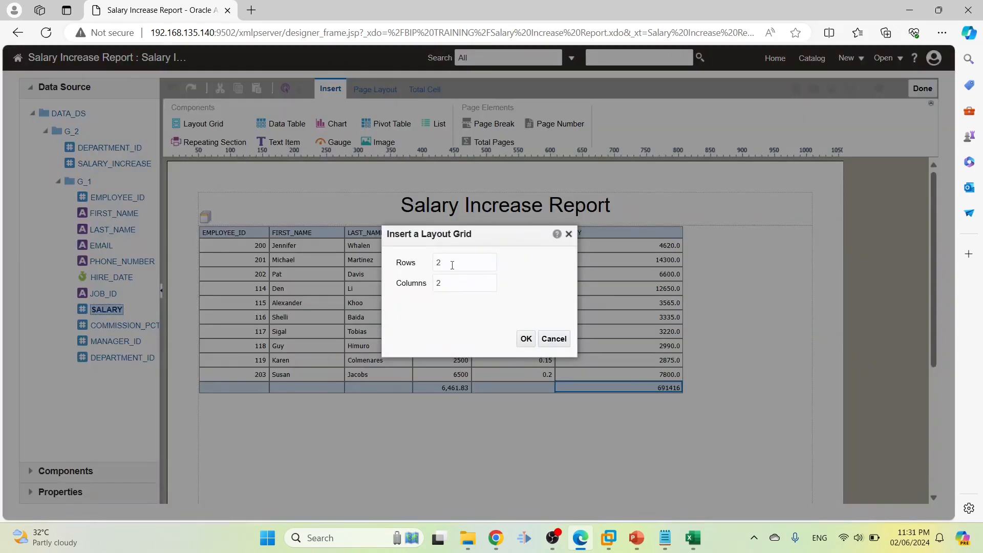
drag(452, 264, 400, 285)
text(4)
click(526, 339)
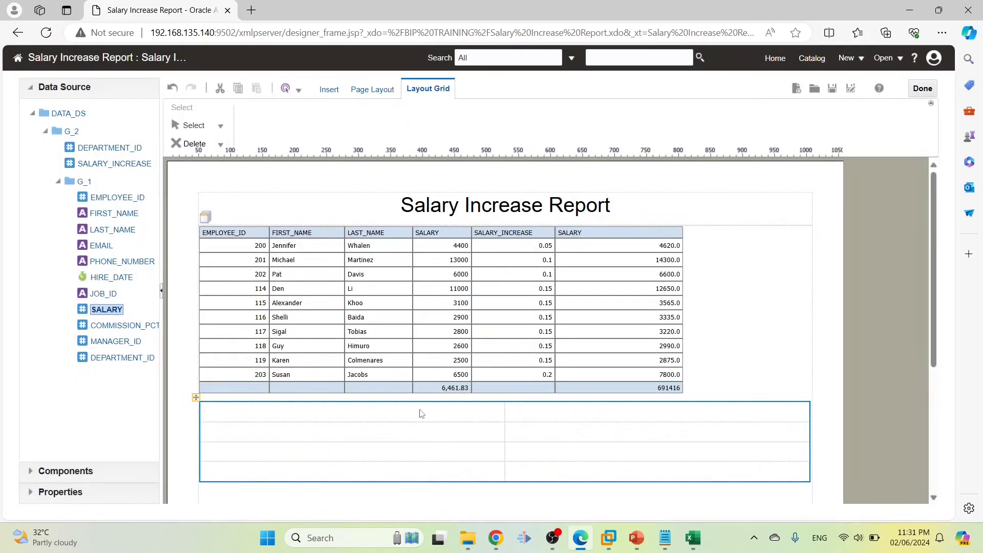
- Place one text item in each of the four first-column cells of the layout grid, deleting the duplicate dropped in the third row
click(326, 90)
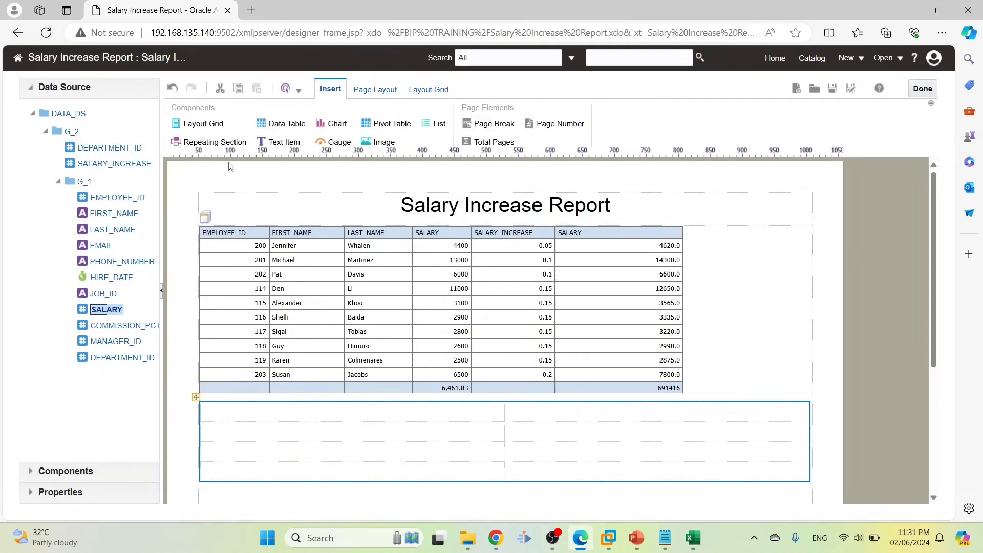
drag(281, 147, 299, 421)
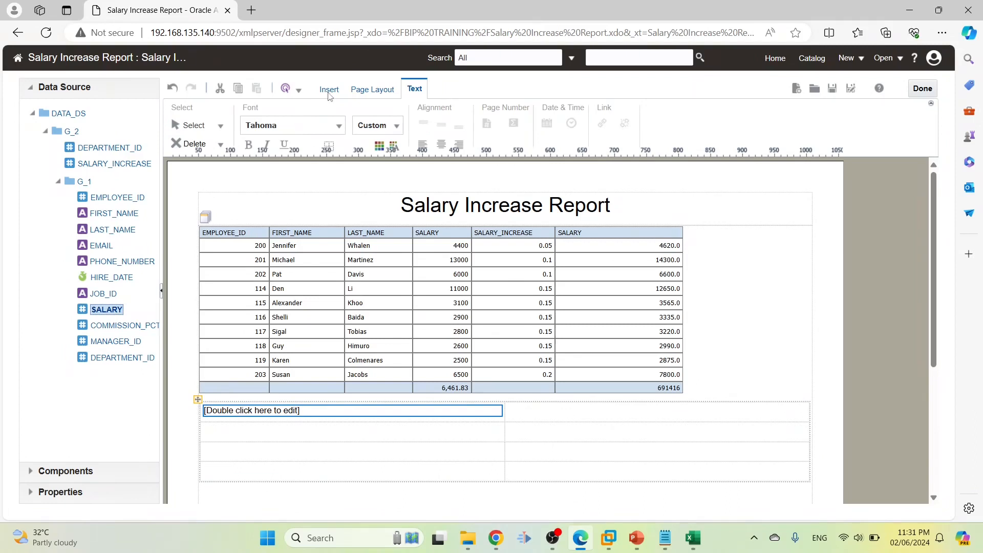
click(329, 91)
drag(281, 147, 281, 442)
click(329, 89)
drag(285, 318, 241, 460)
click(329, 89)
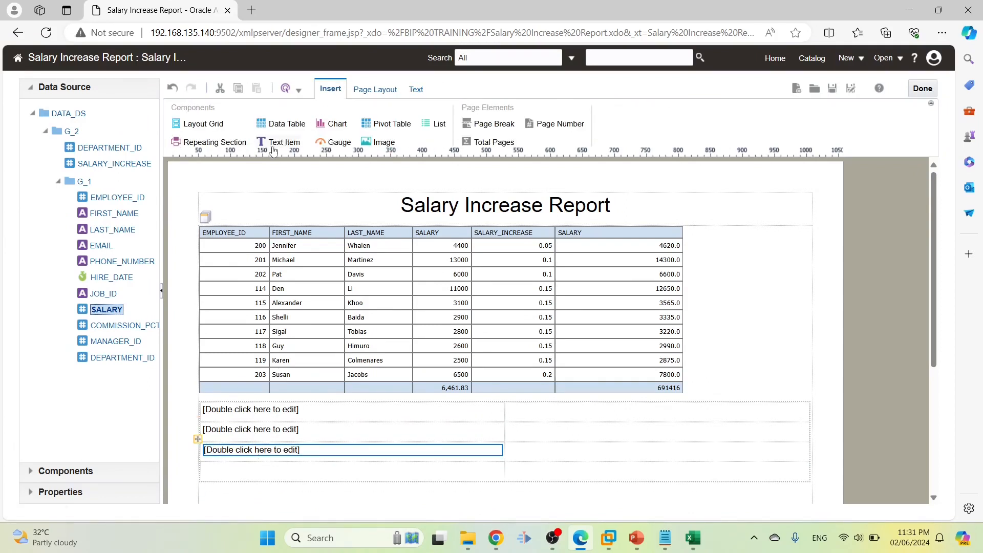
drag(281, 147, 238, 448)
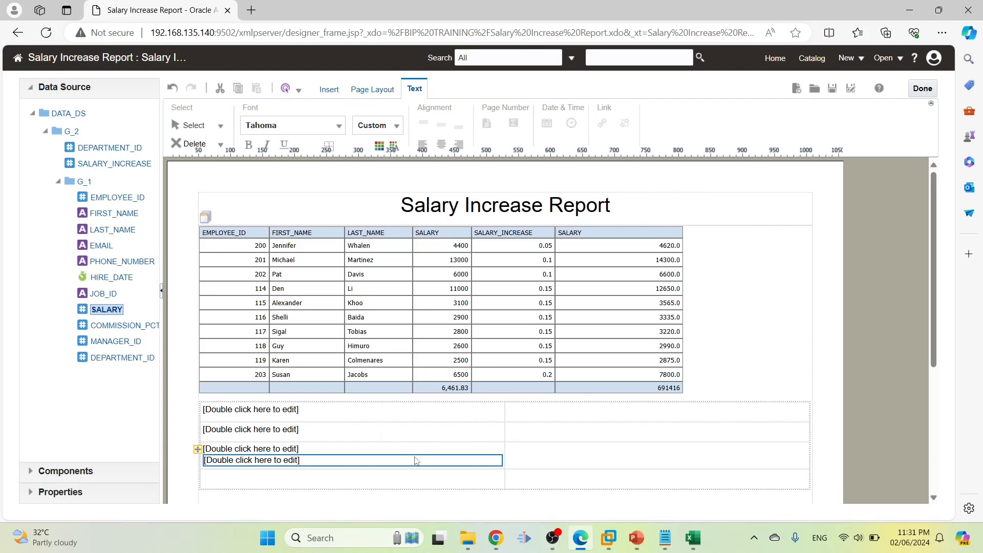
key(Delete)
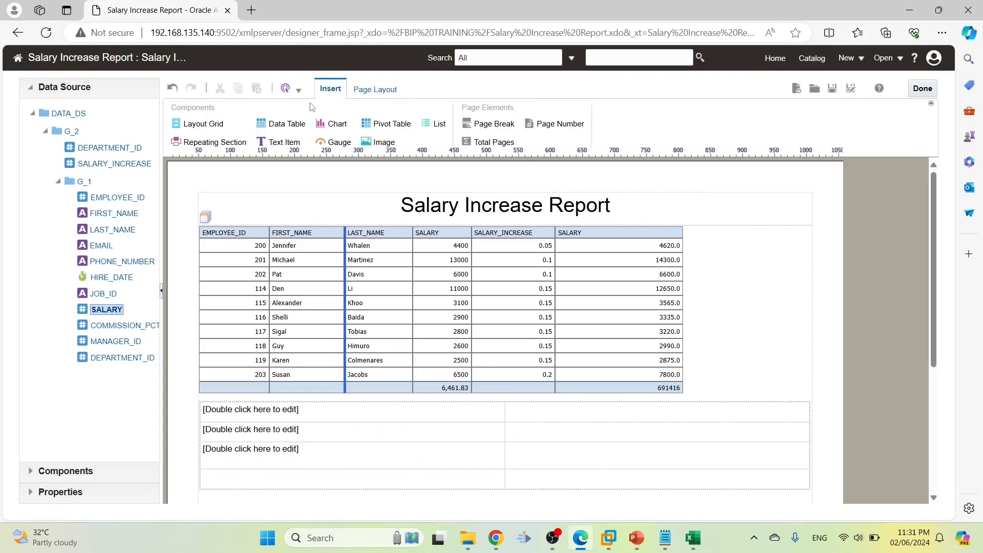
drag(278, 146, 280, 192)
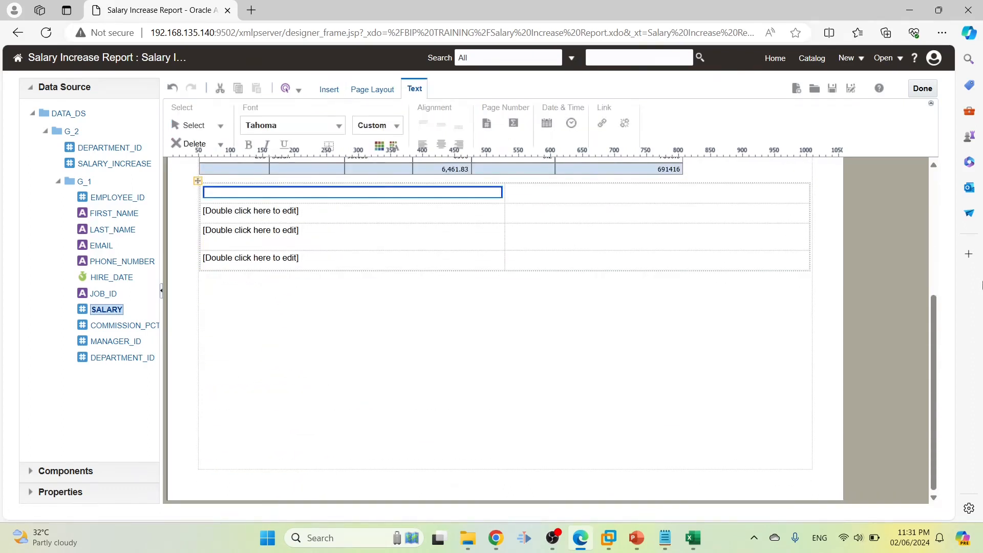
- Set the text item in the first row of the layout grid to "Total Salary"
drag(944, 351, 944, 207)
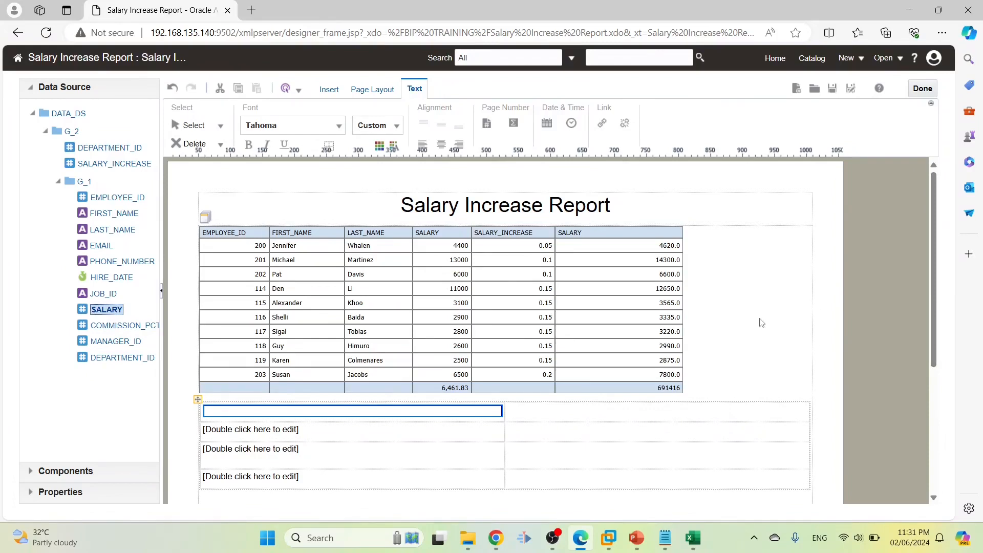
text(Total)
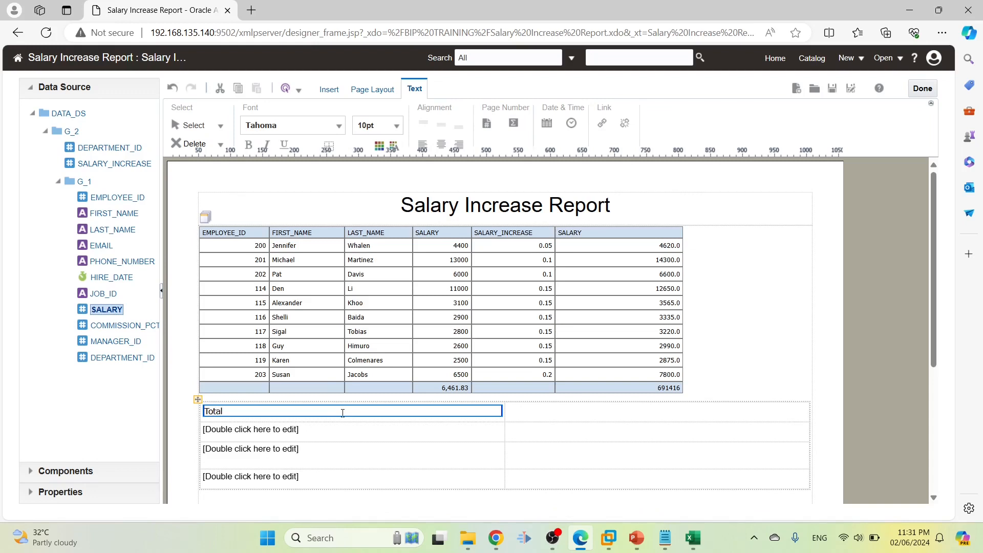
text( New Sala)
key(BackSpace)
key(BackSpace)
key(BackSpace)
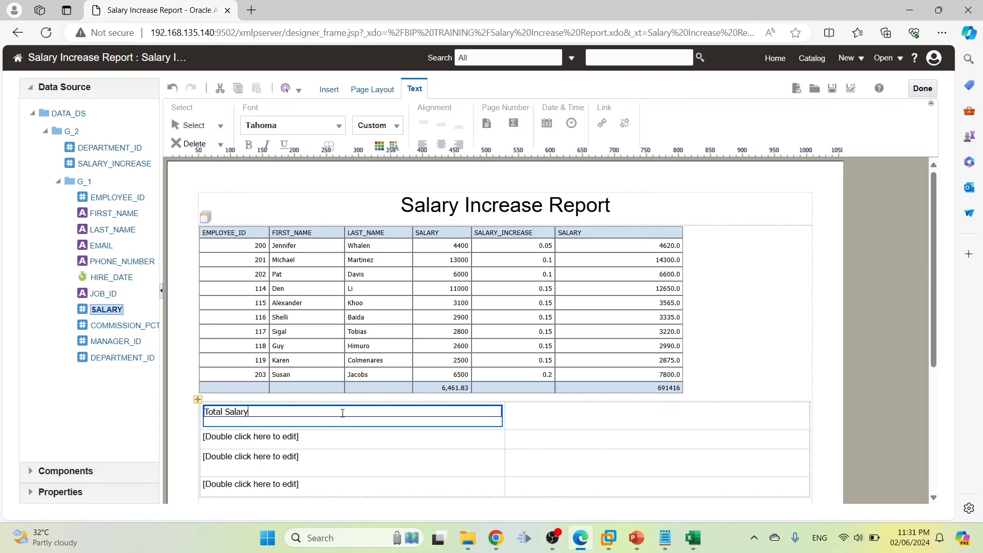
- Set the text items in the second and third rows of the layout grid to "Max Salary" and "Min Salary"
double_click(291, 427)
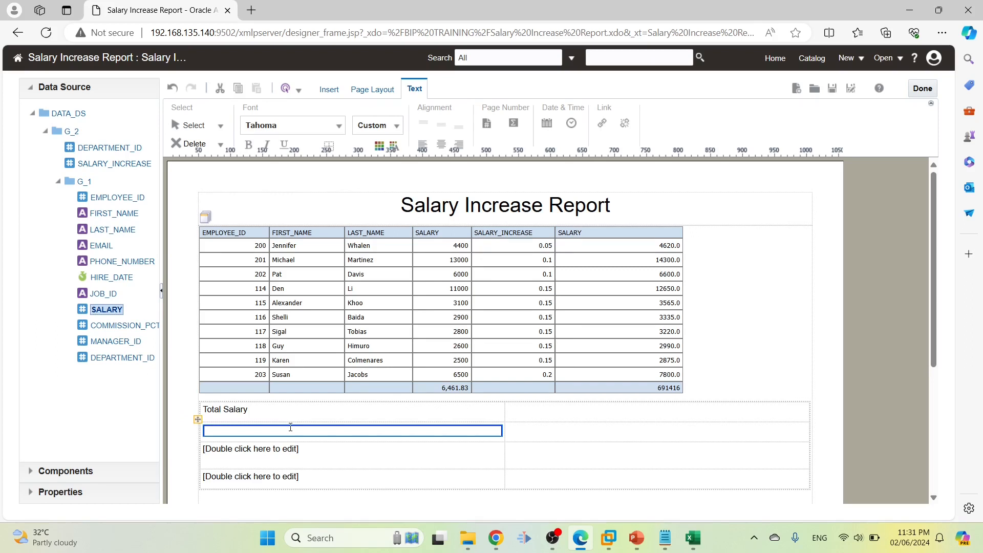
text(M)
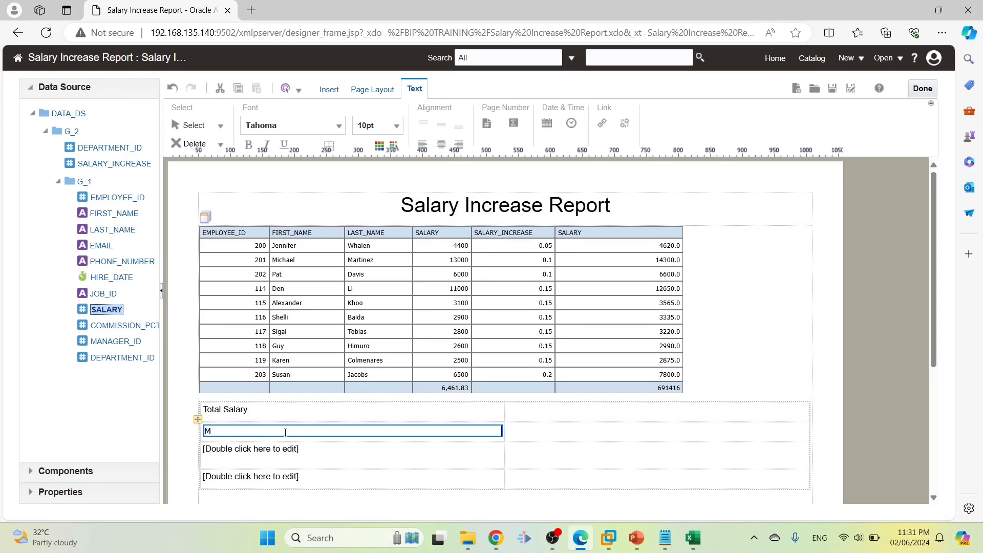
text(ax Salary)
double_click(276, 452)
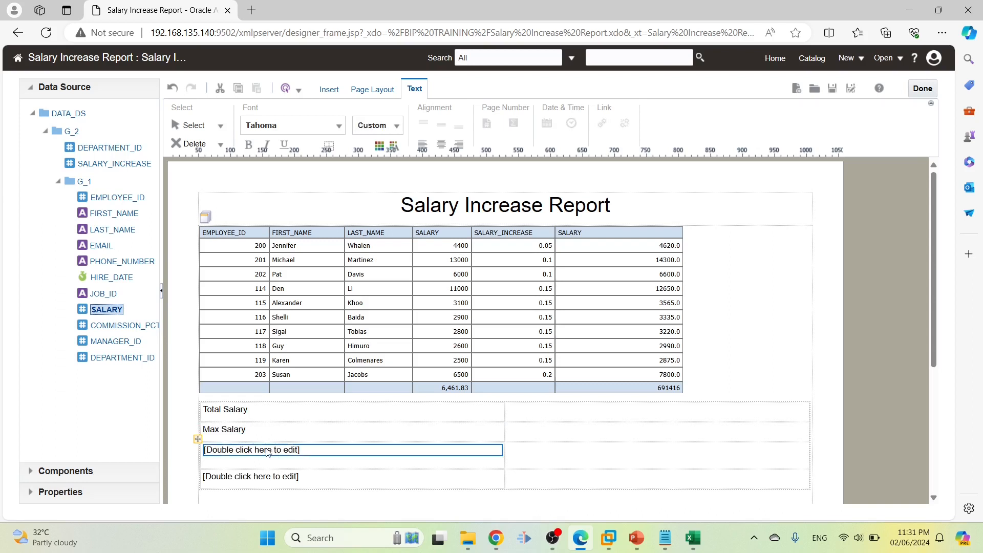
double_click(258, 449)
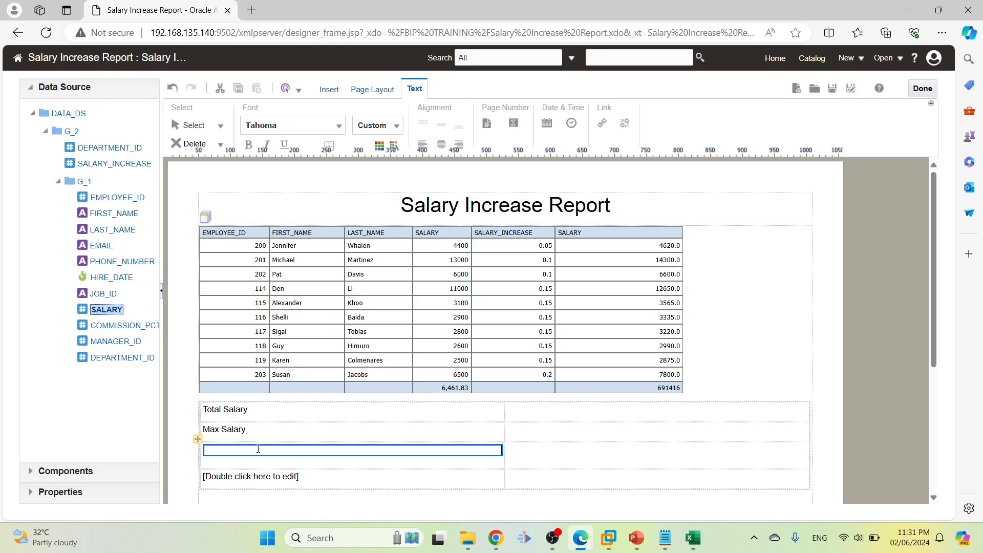
text(Min Salary)
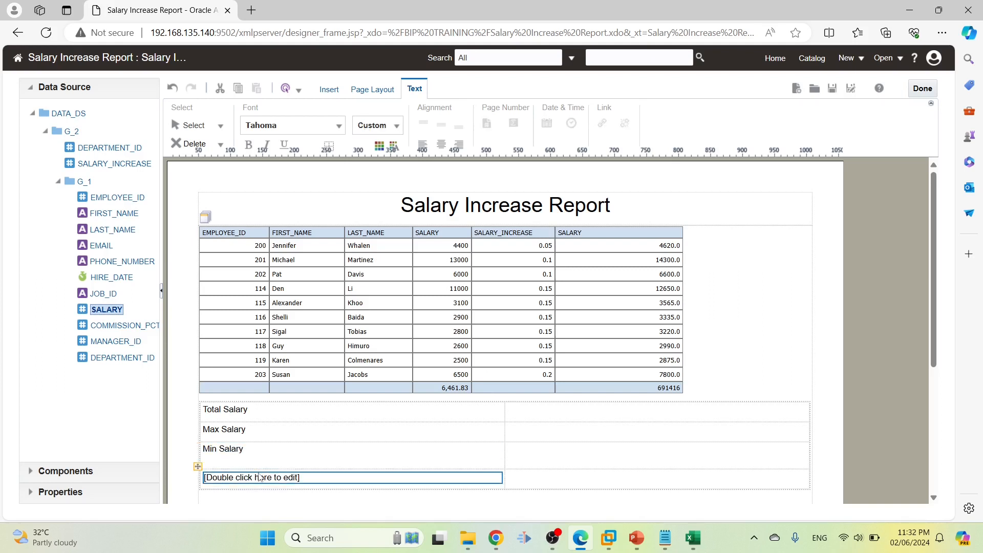
- Reduce the height of the Min Salary row in the layout grid to match the rows above it
click(248, 461)
click(246, 461)
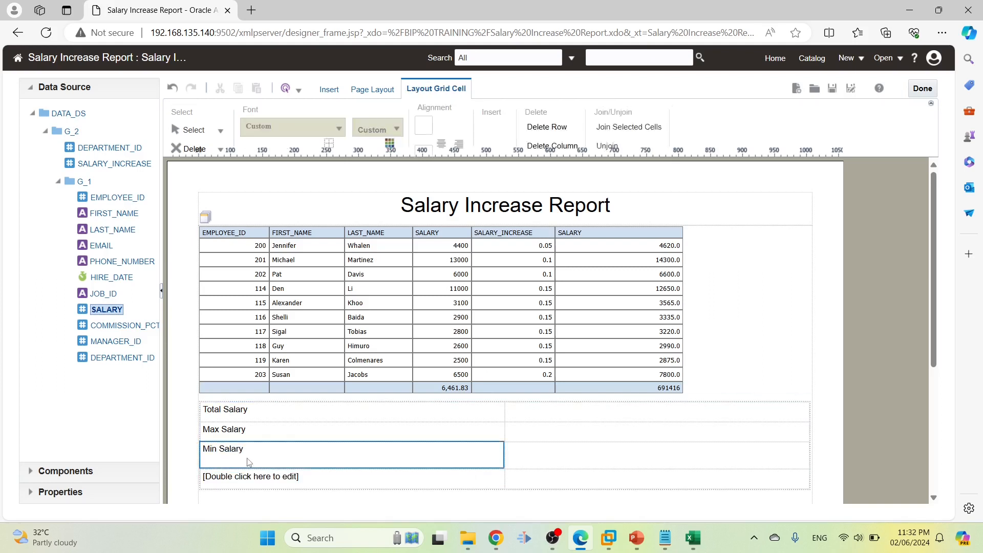
click(250, 453)
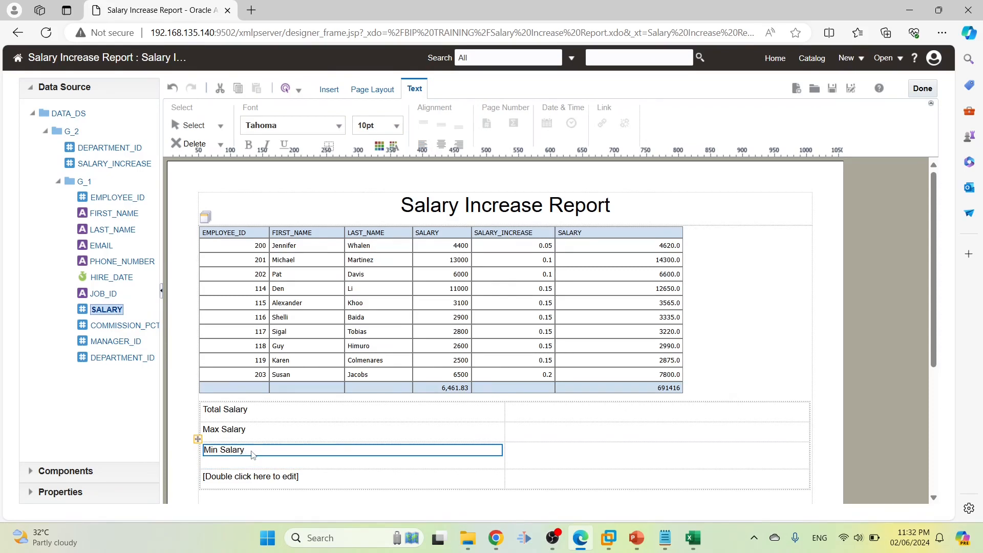
click(268, 477)
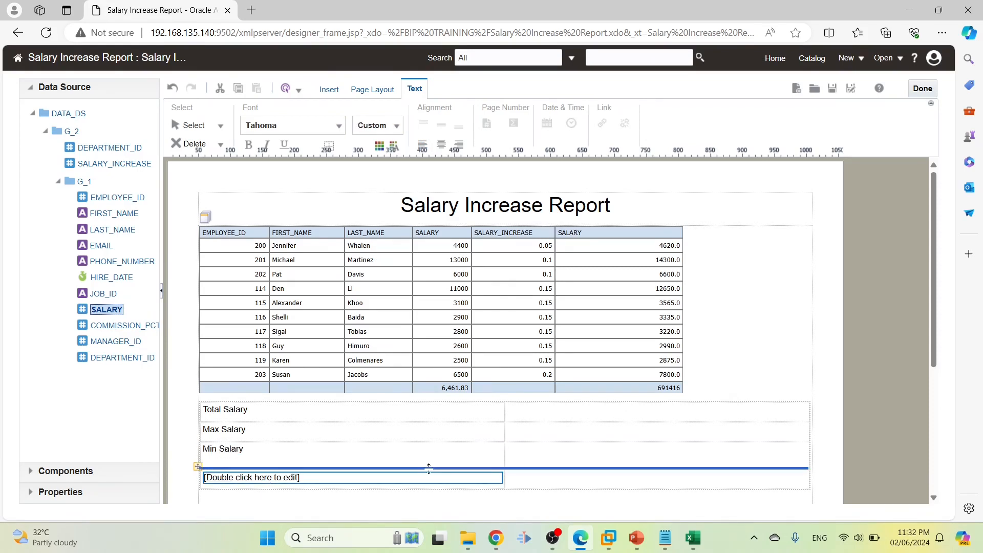
drag(443, 468, 444, 457)
- Set the text item in the fourth row of the layout grid to "Number of Employees"
double_click(324, 463)
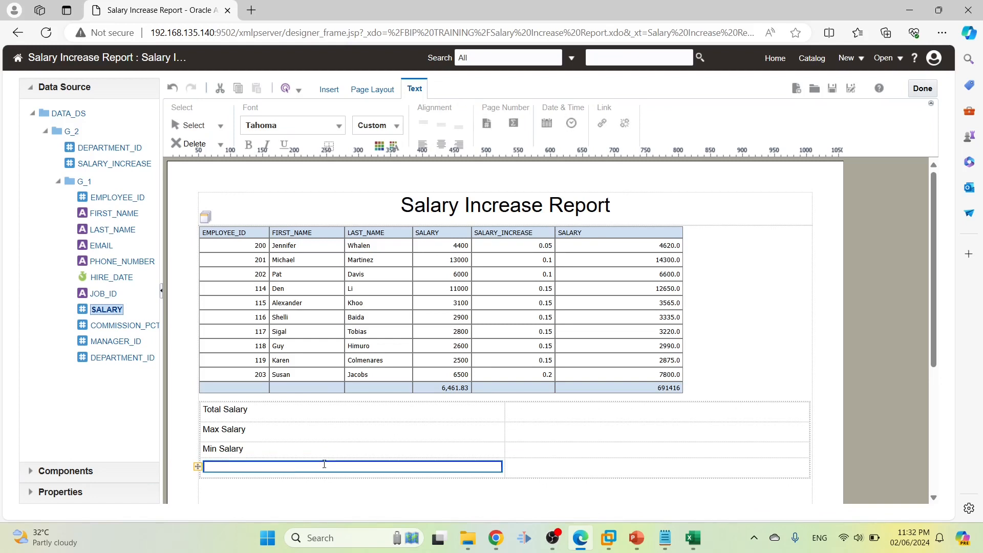
text(Number o)
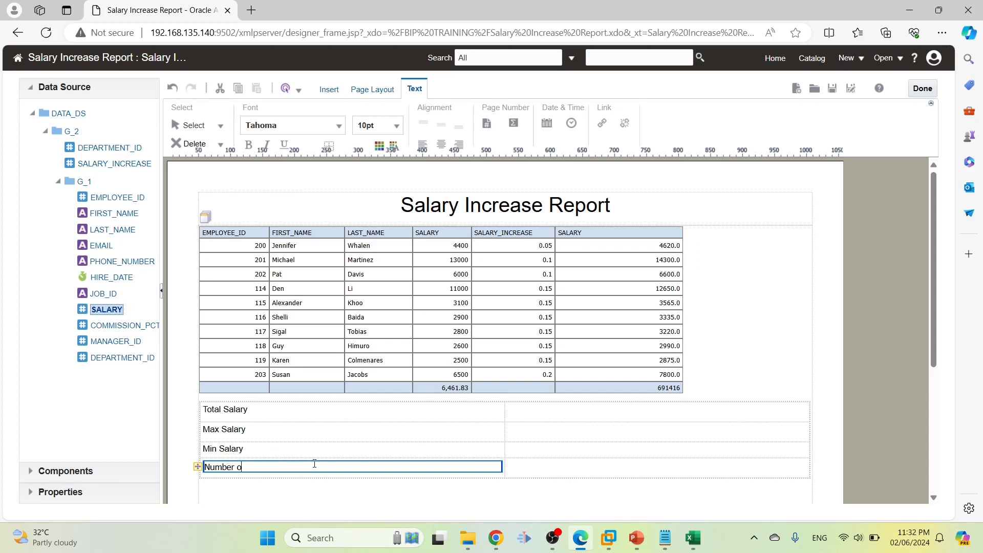
text(f Employees)
- Insert another EMPLOYEE_ID column as the first column of the salary data table
click(236, 263)
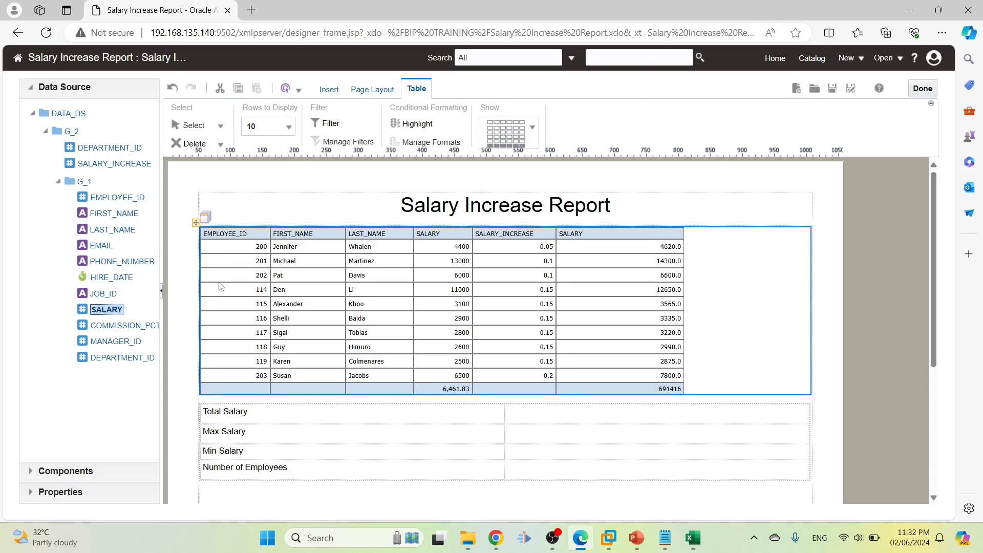
click(323, 93)
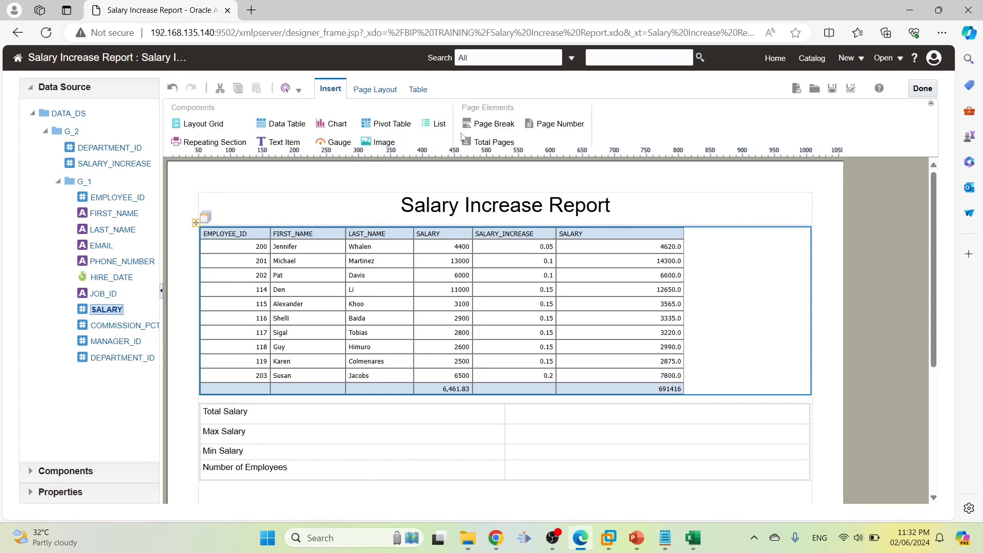
click(372, 93)
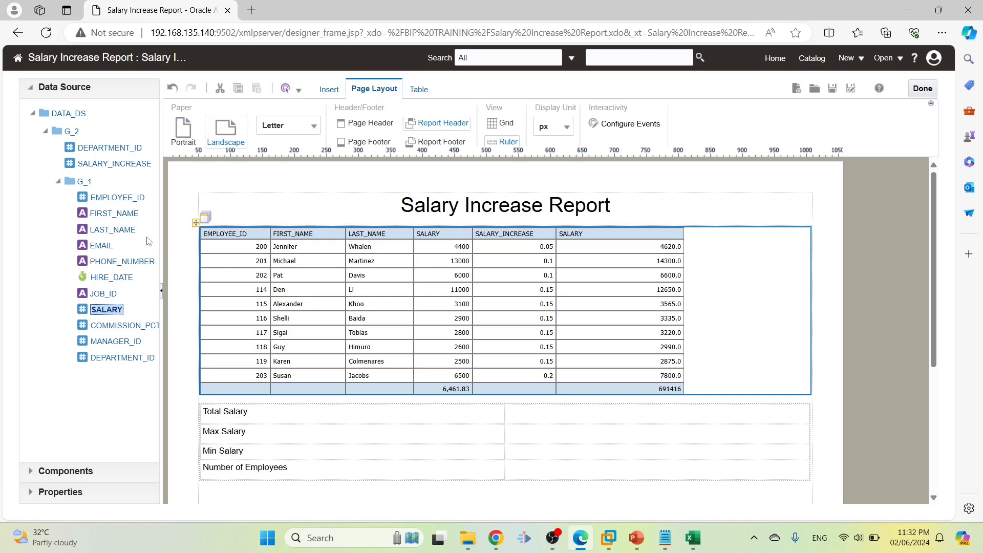
drag(114, 201, 204, 278)
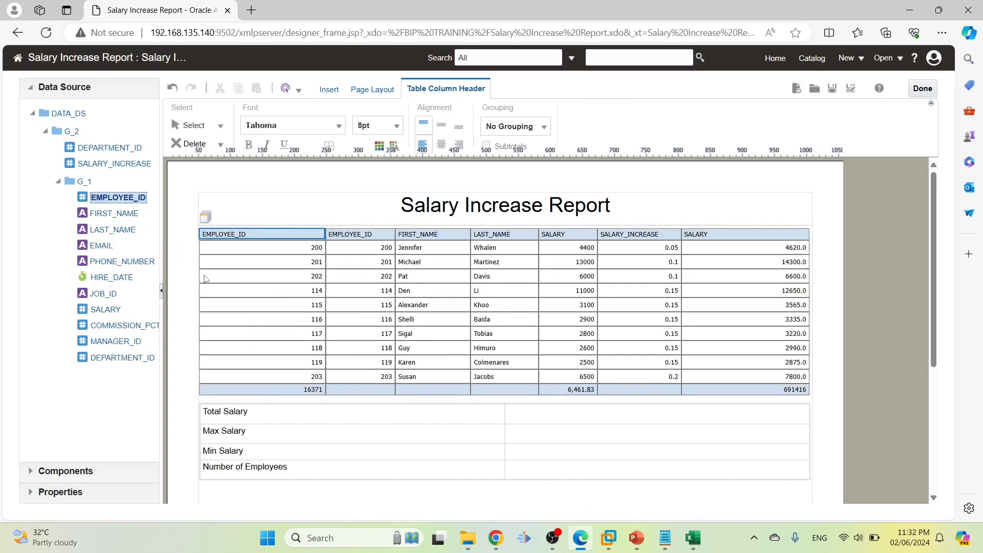
- Apply the Position context function to the first EMPLOYEE_ID column so it numbers the rows
click(266, 272)
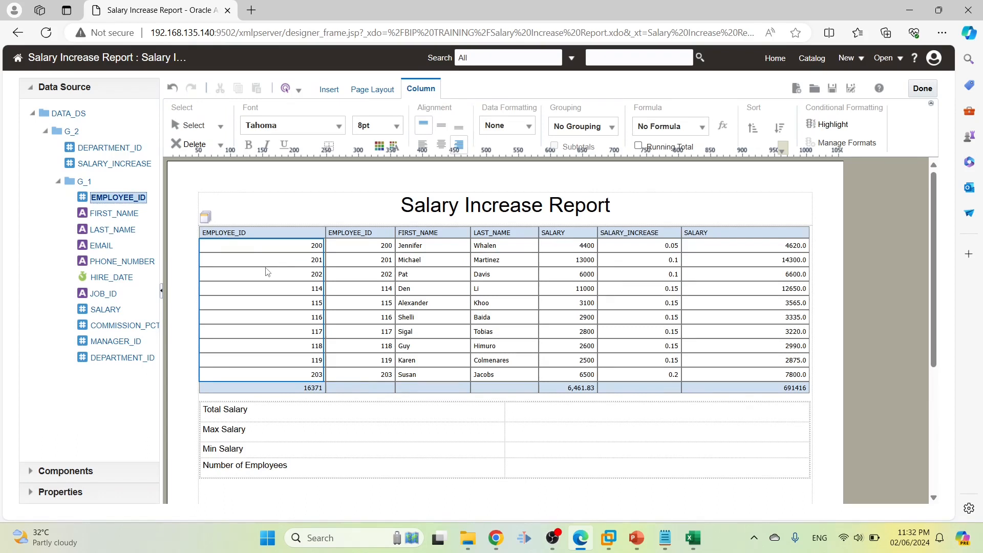
click(678, 128)
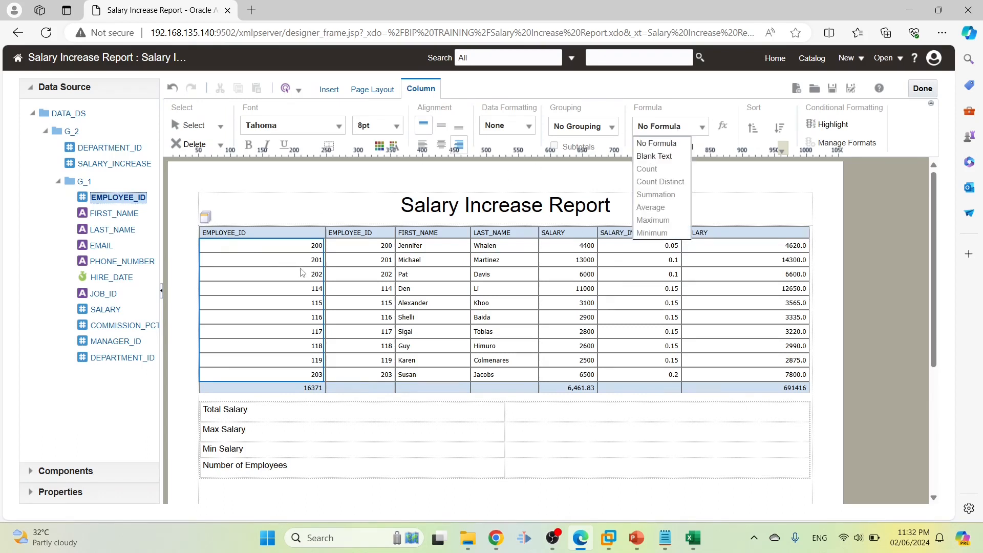
click(302, 273)
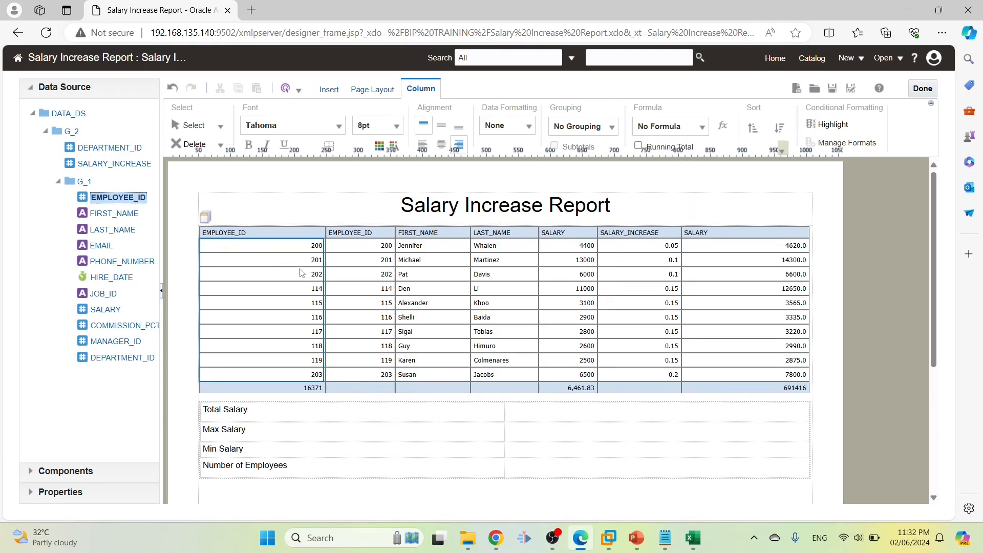
click(702, 130)
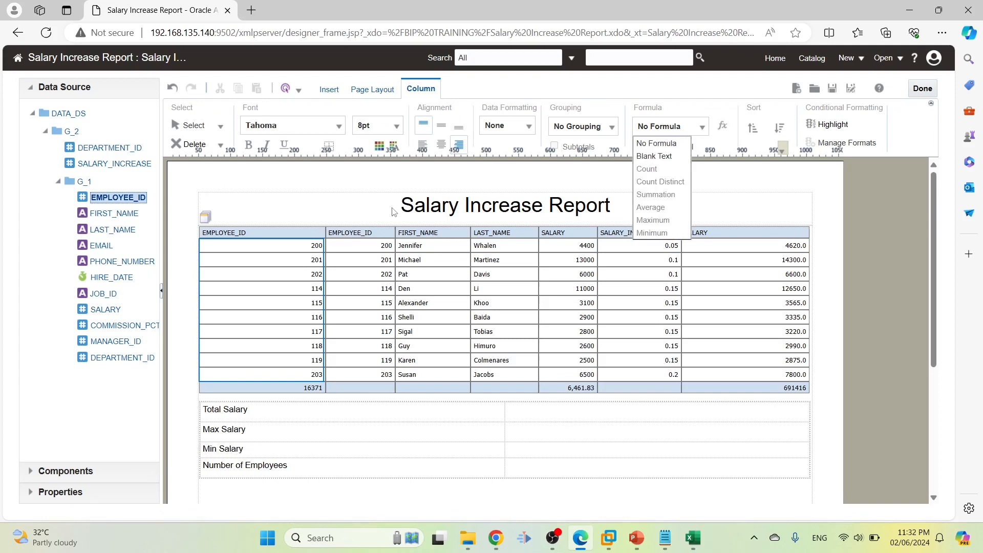
click(723, 125)
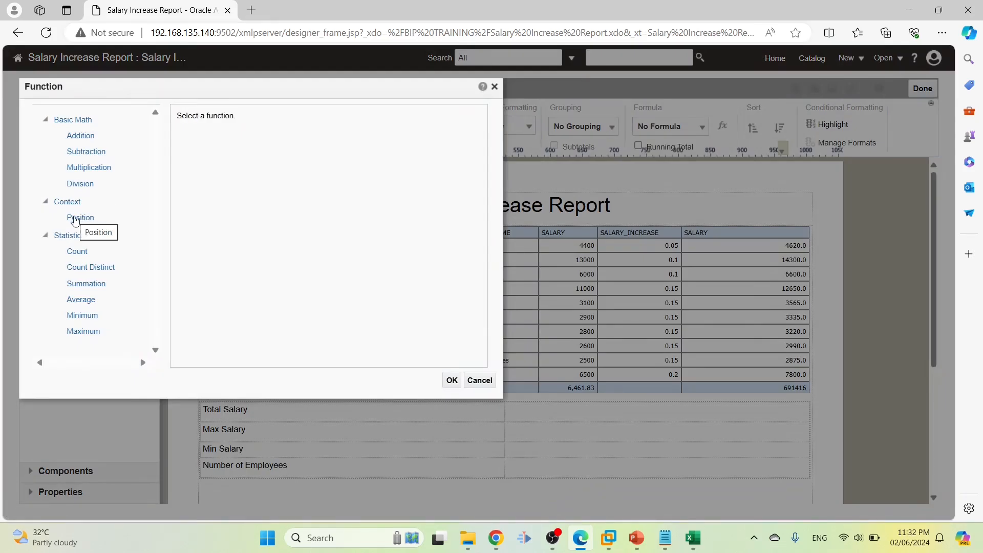
click(75, 219)
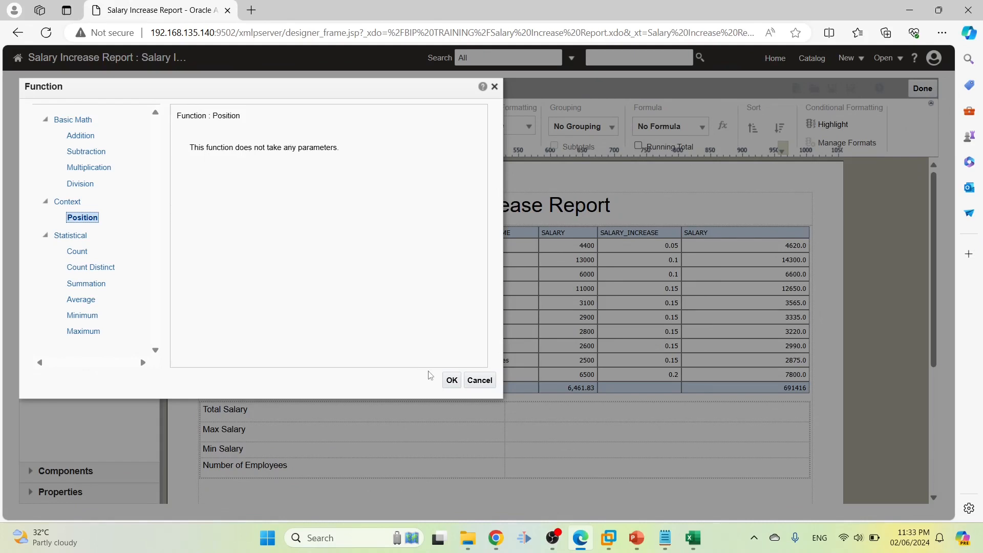
click(451, 380)
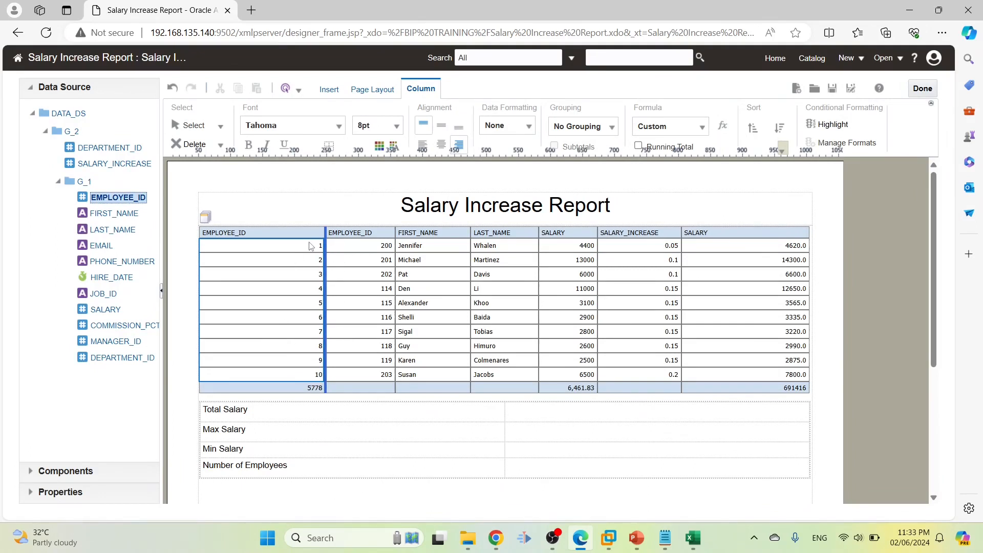
- Set the formula of the first column's total cell to Blank Text
click(287, 388)
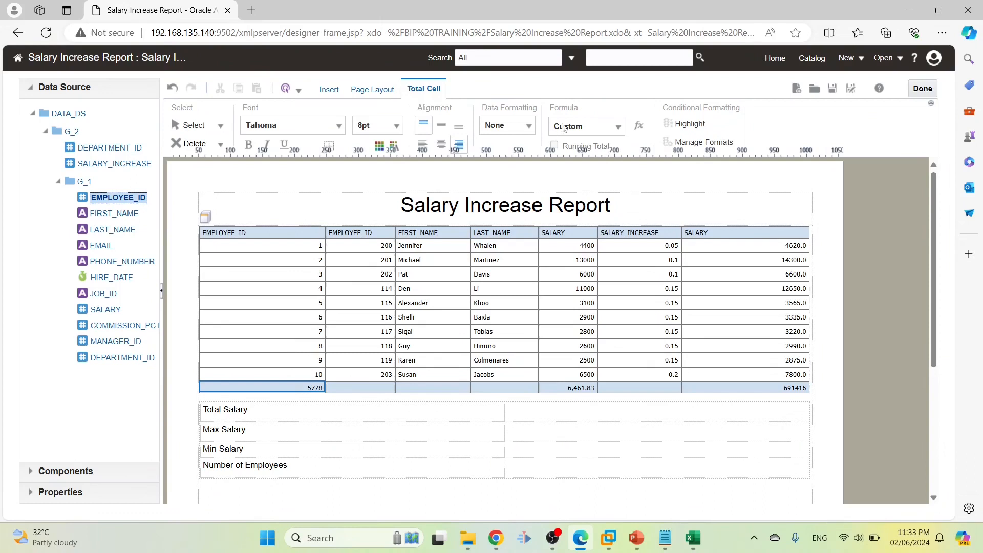
click(578, 131)
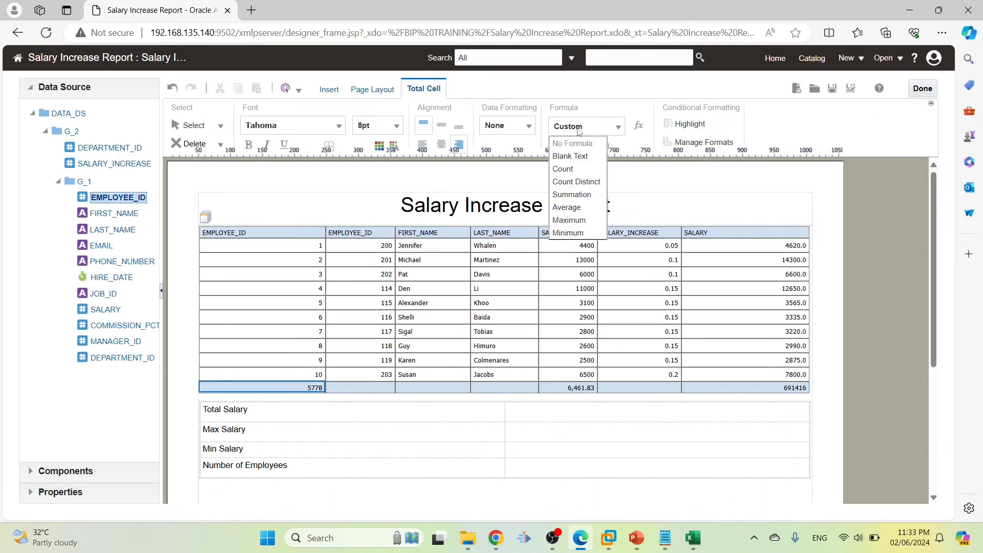
click(577, 157)
- Place the SALARY field in the empty cell beside "Total Salary" and set its formula to Summation
click(565, 417)
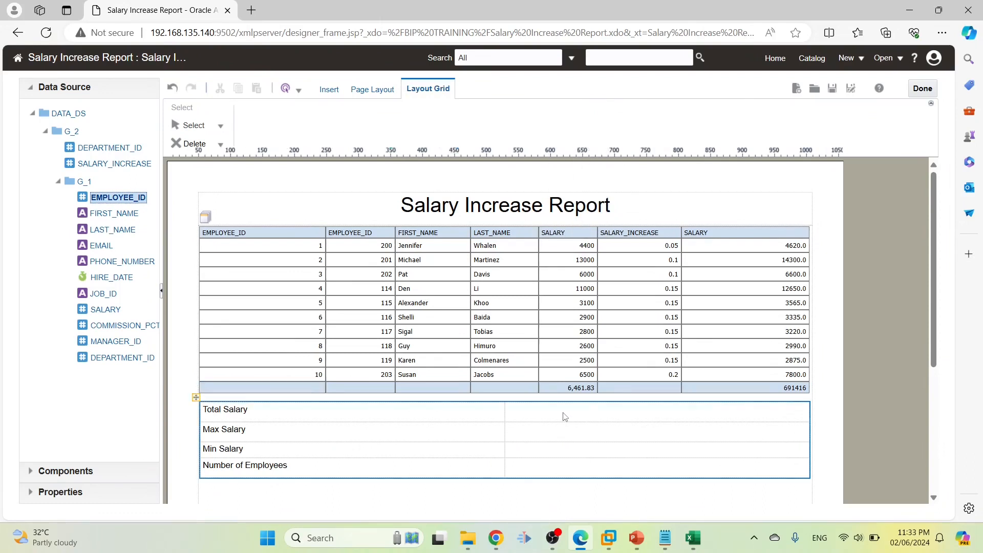
click(565, 417)
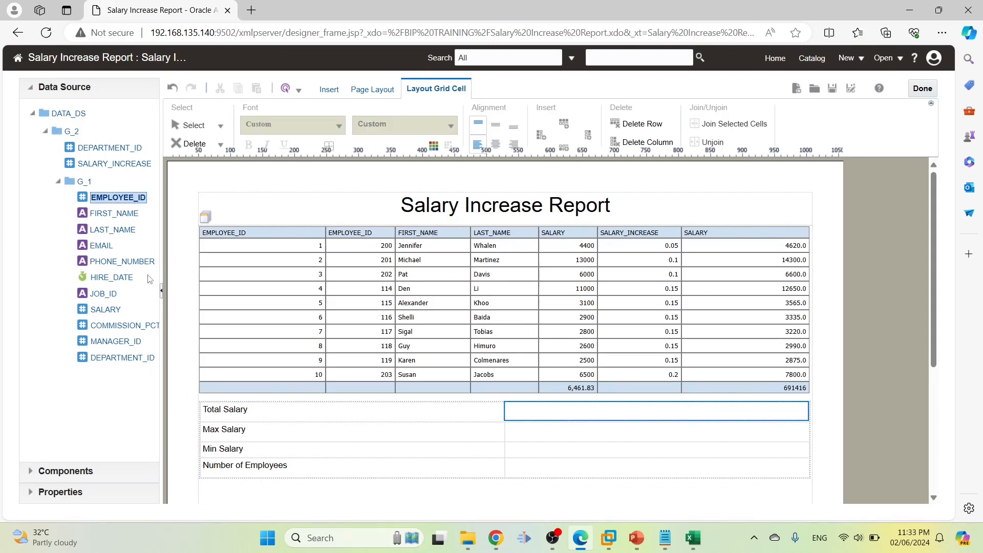
drag(95, 312, 527, 413)
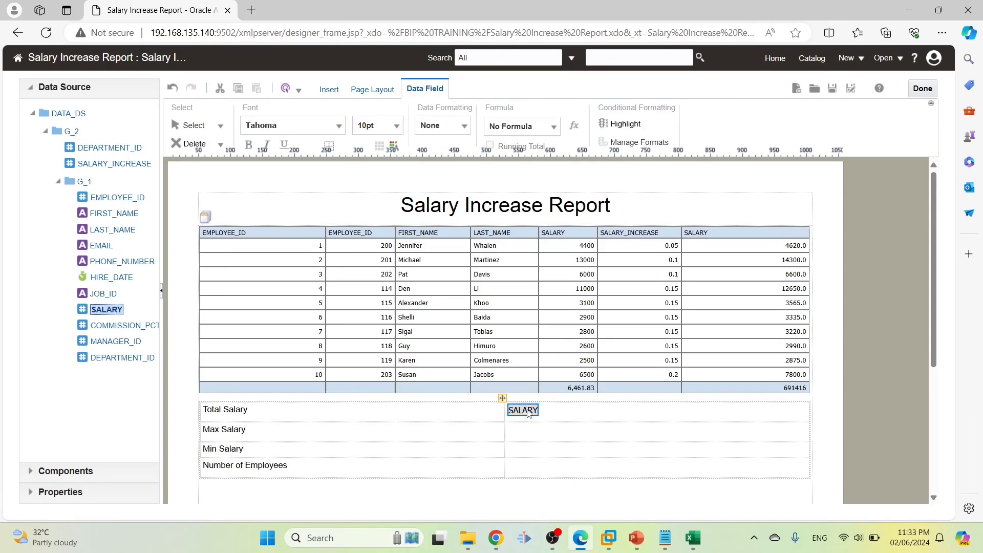
click(554, 126)
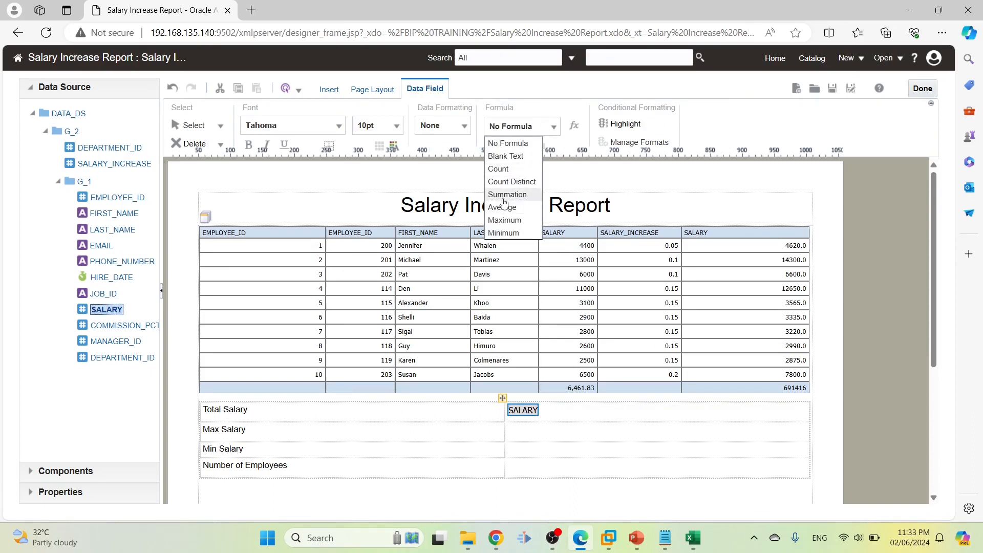
click(505, 198)
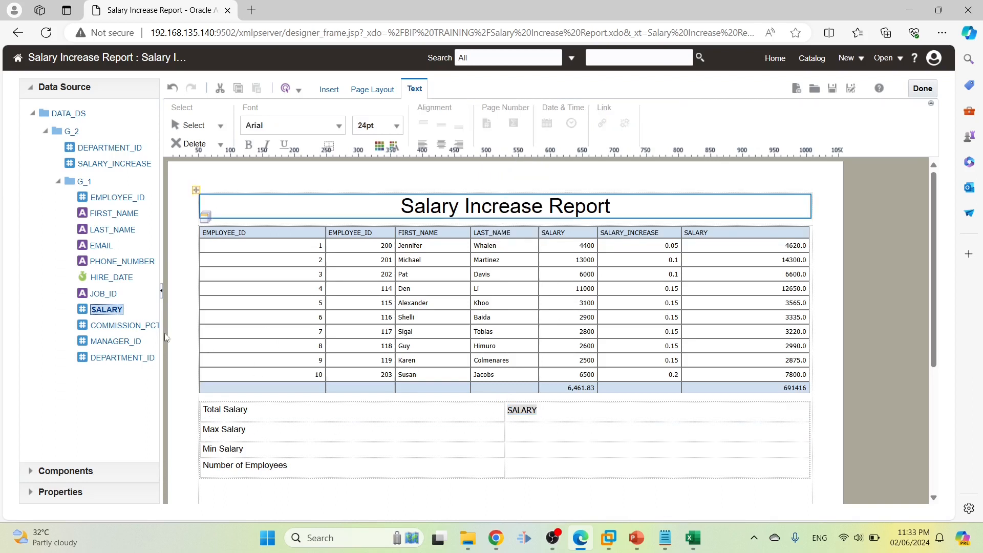
- Place the SALARY field in the empty cell beside "Max Salary" and set its formula to Maximum
drag(107, 313, 534, 436)
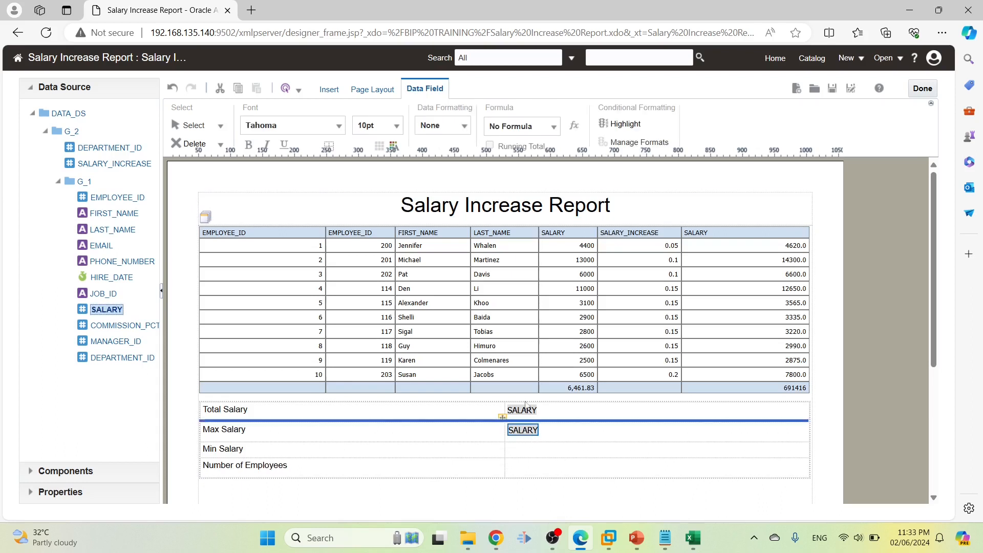
click(551, 127)
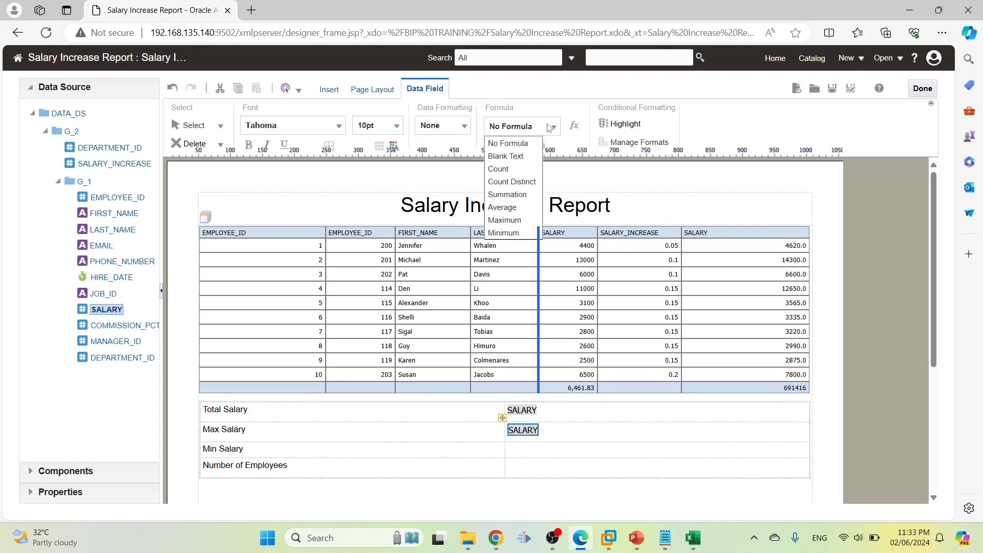
click(514, 221)
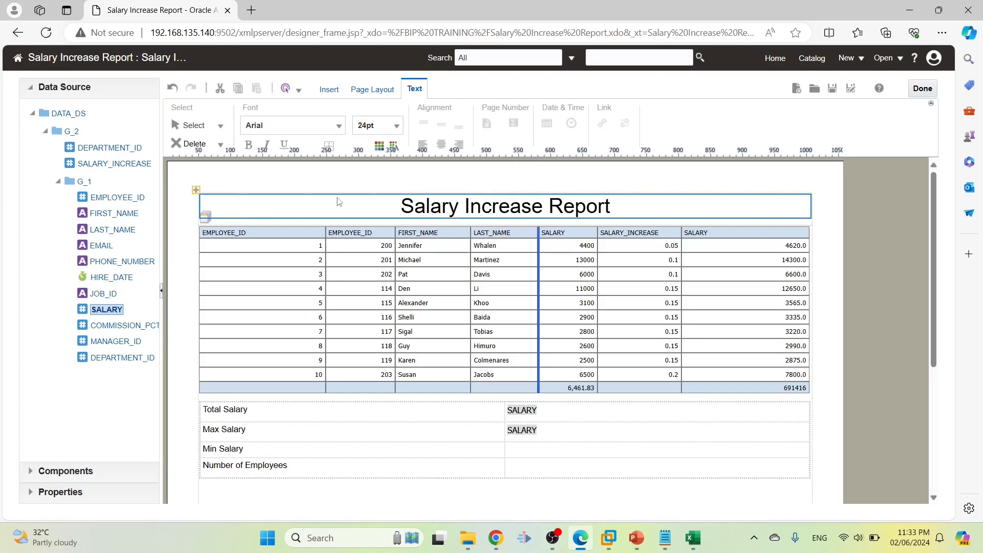
- Place the SALARY field in the empty cell beside "Min Salary" and set its formula to Minimum
drag(99, 318, 530, 460)
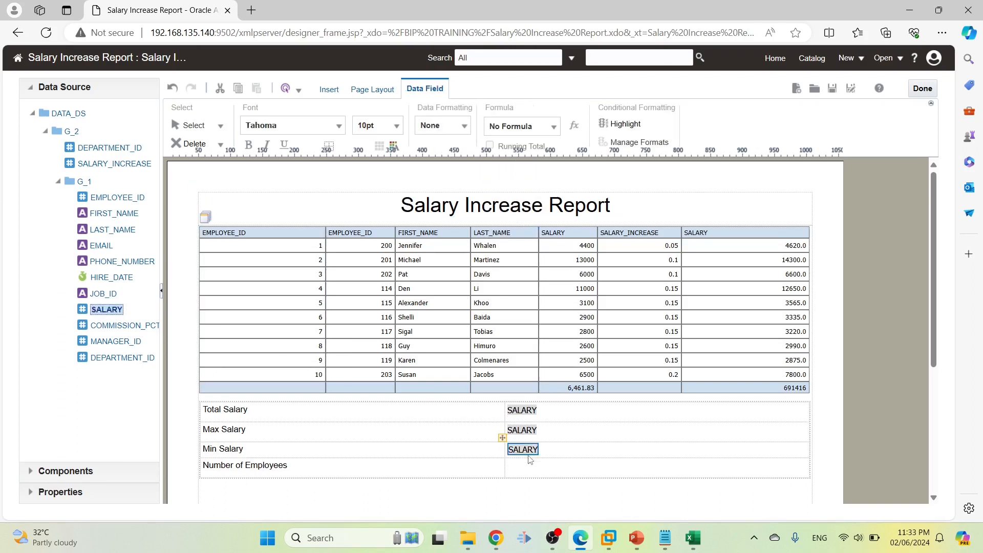
click(553, 127)
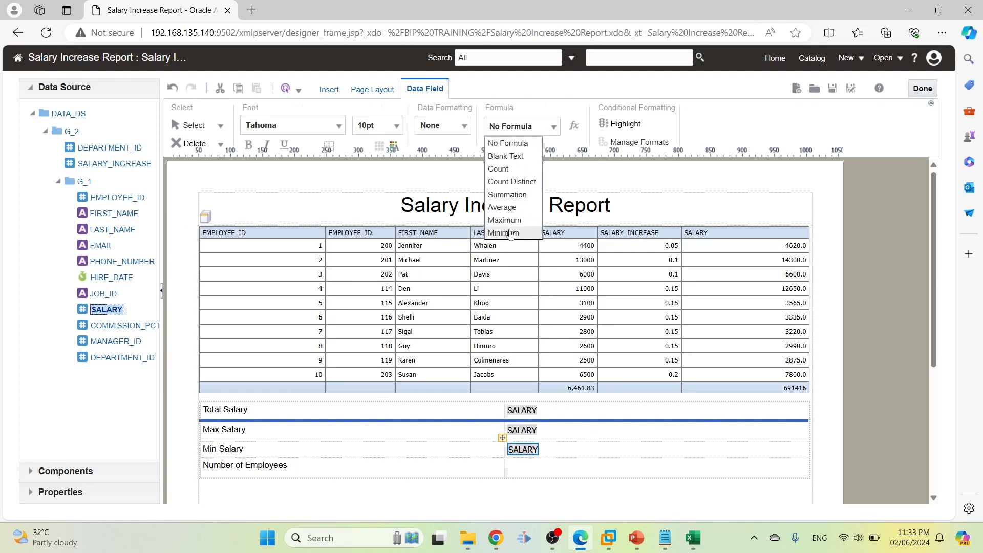
click(507, 233)
- Place the EMPLOYEE_ID field in the empty cell beside "Number of Employees" and set its formula to Count
click(526, 473)
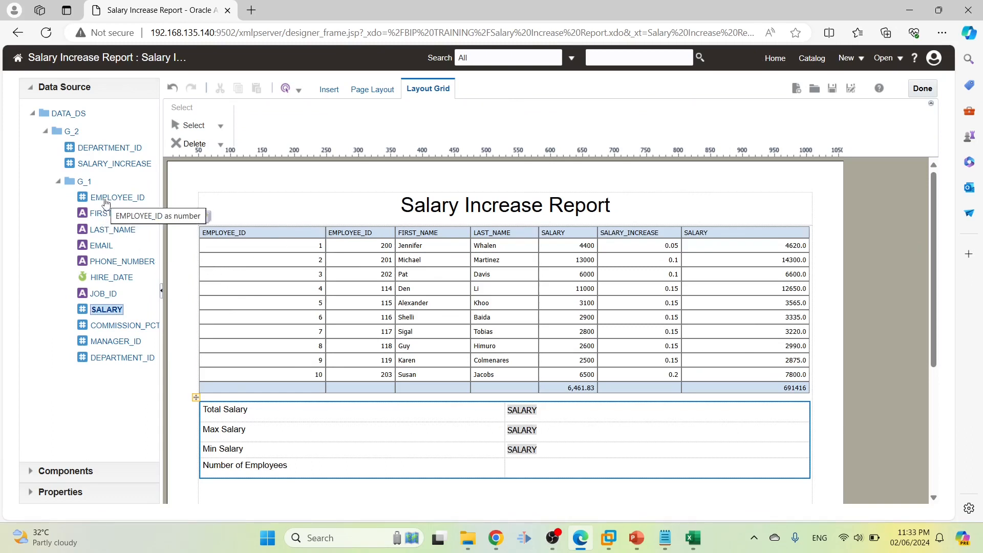
mouse_move(106, 203)
mouse_down()
mouse_move(351, 242)
mouse_move(533, 468)
mouse_up()
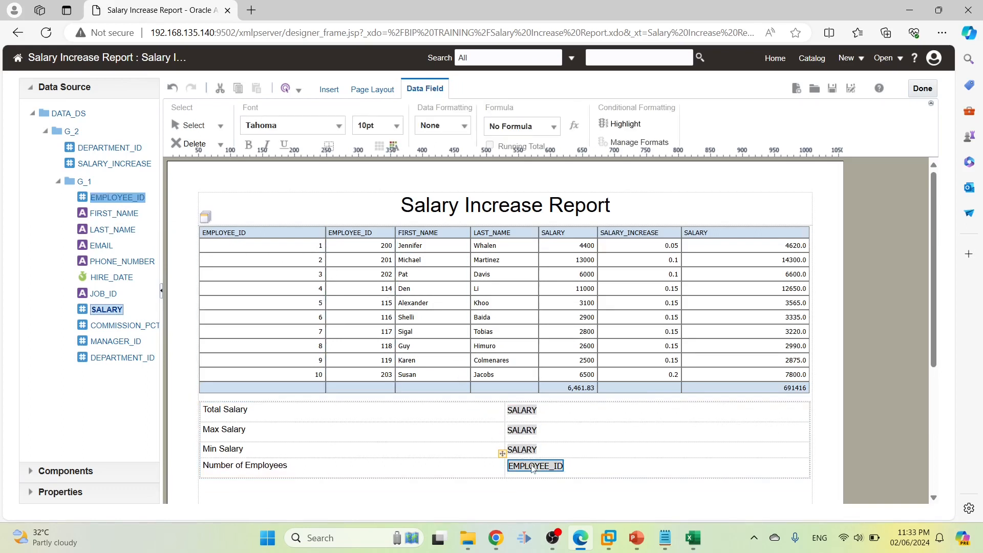
click(518, 124)
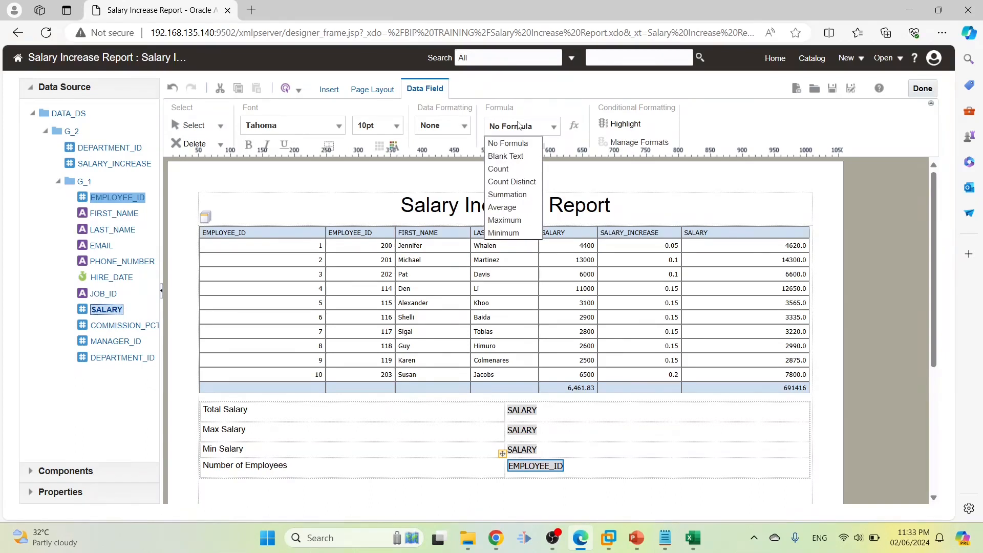
click(515, 169)
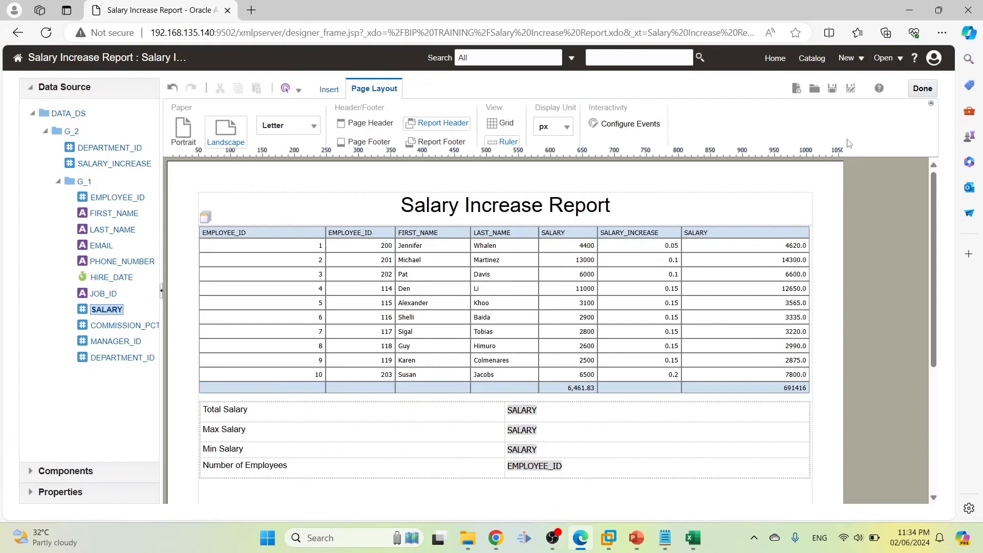
- Save the layout, finish editing it, and look through the employee rows in the rendered report
click(833, 88)
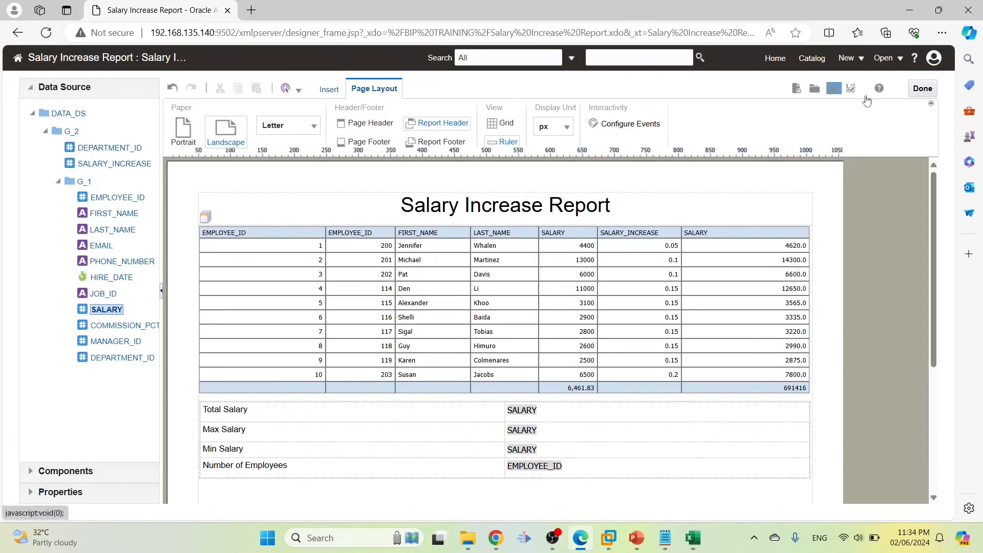
click(922, 89)
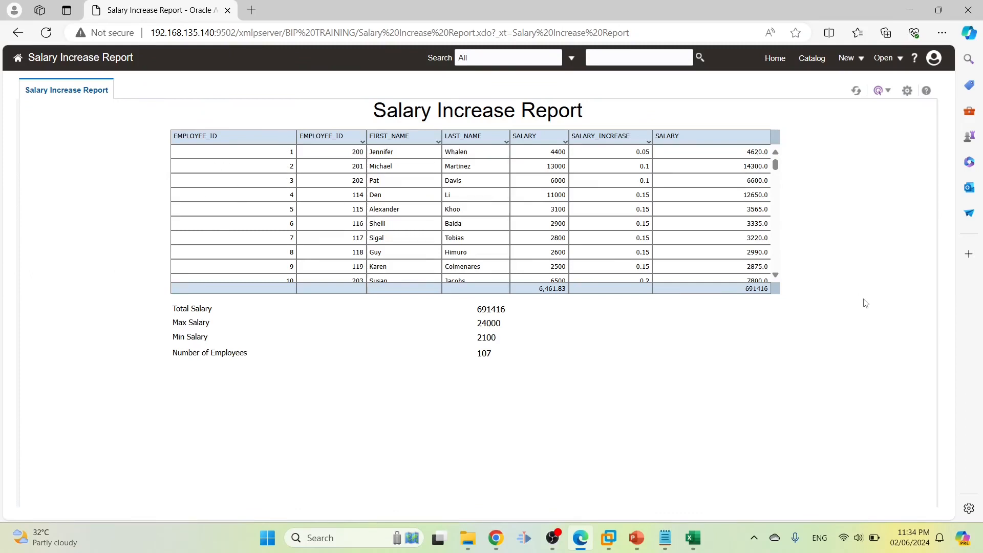
scroll(774, 276, down, 12)
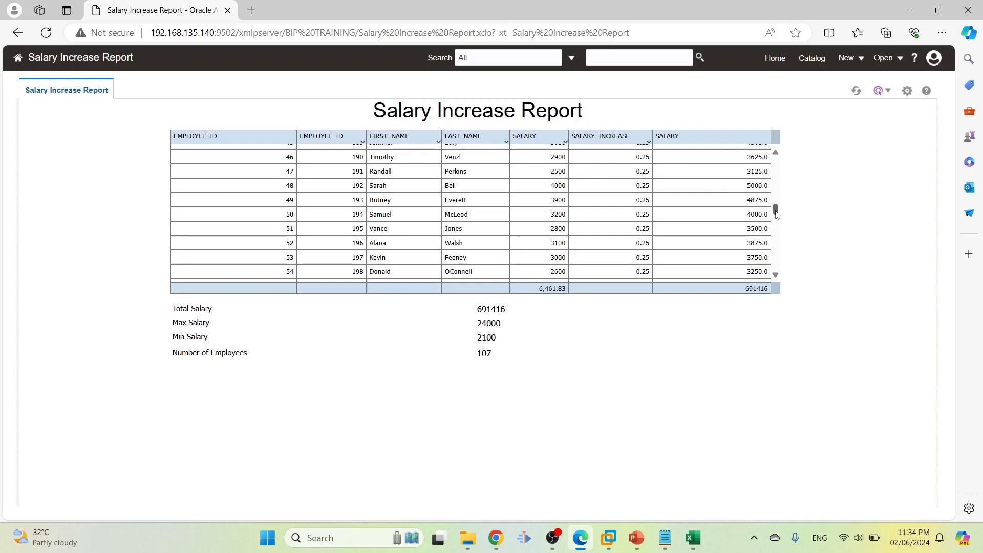
- Sort the rendered employee table by the original SALARY column in descending order and check the rows through to the end
drag(776, 210, 774, 149)
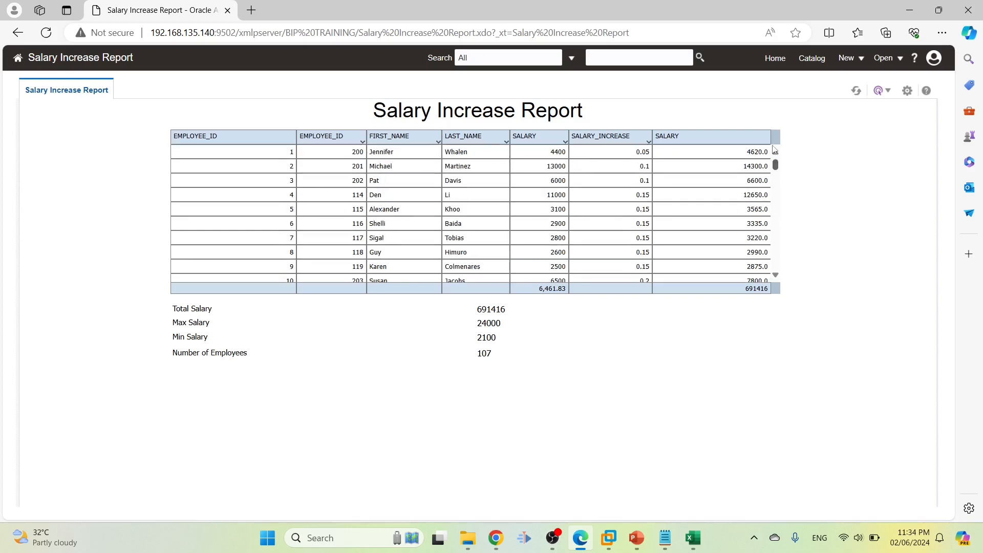
click(565, 143)
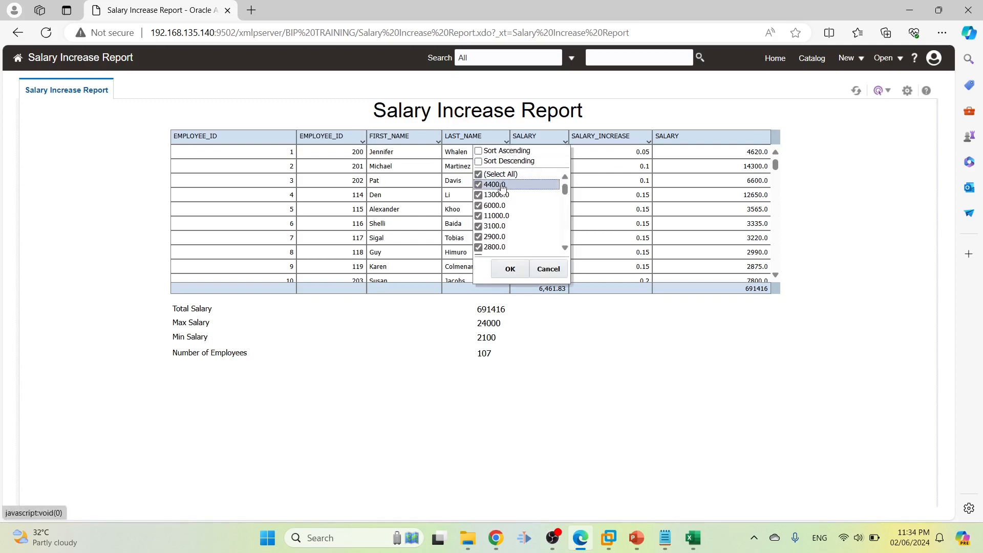
click(479, 162)
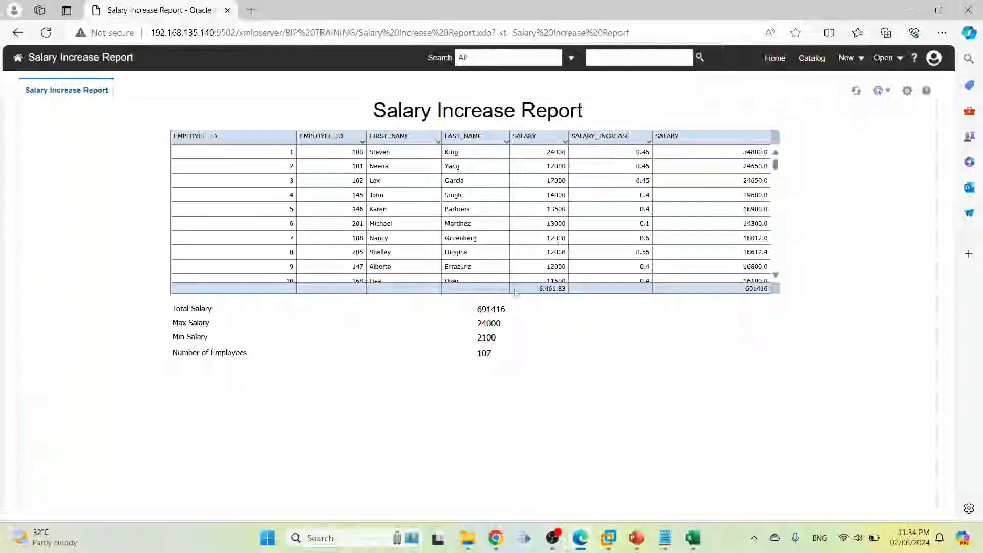
drag(776, 166, 776, 261)
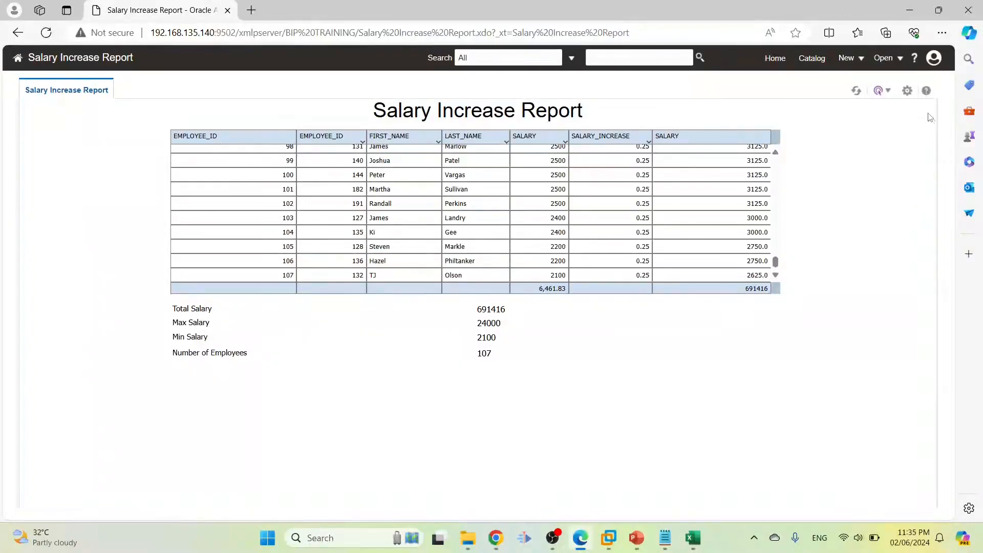
- Reopen the report layout for editing, rename the last column's header to "New SALARY", and save the layout
click(910, 95)
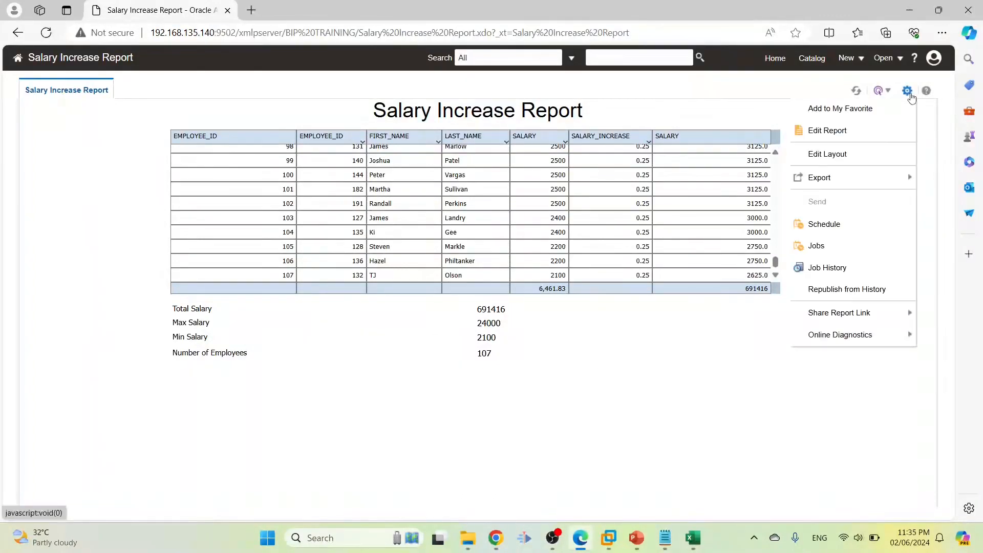
click(875, 149)
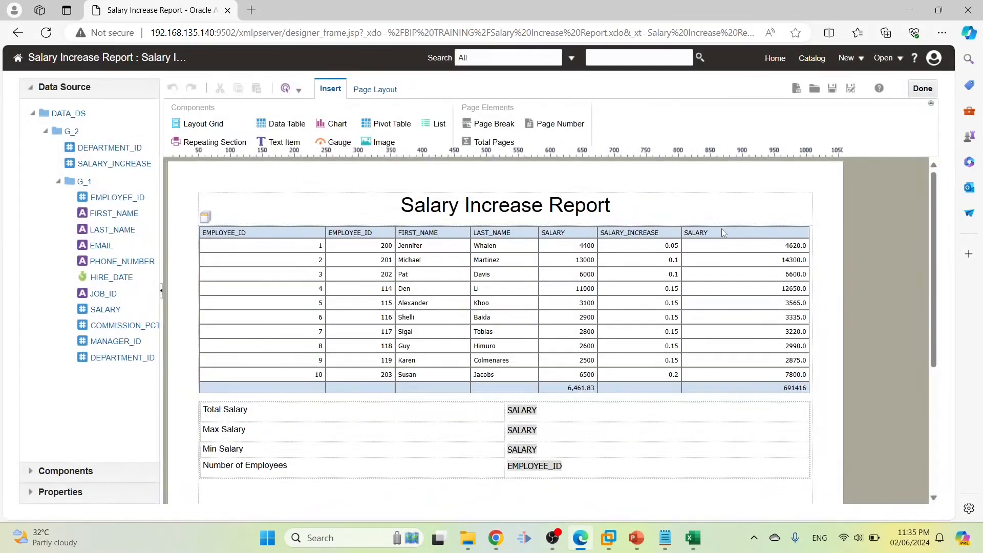
click(715, 233)
double_click(699, 233)
key(Home)
text(New)
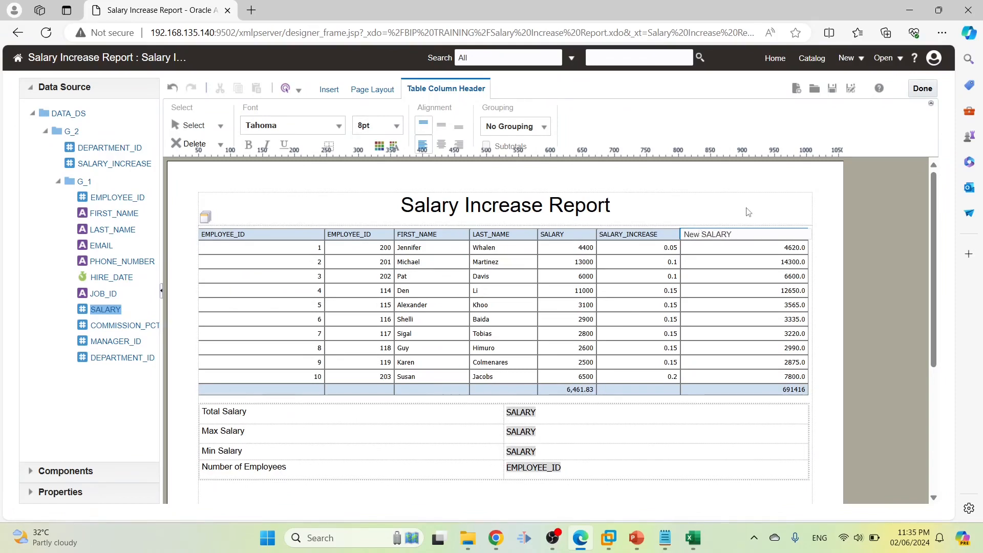
click(748, 212)
click(832, 90)
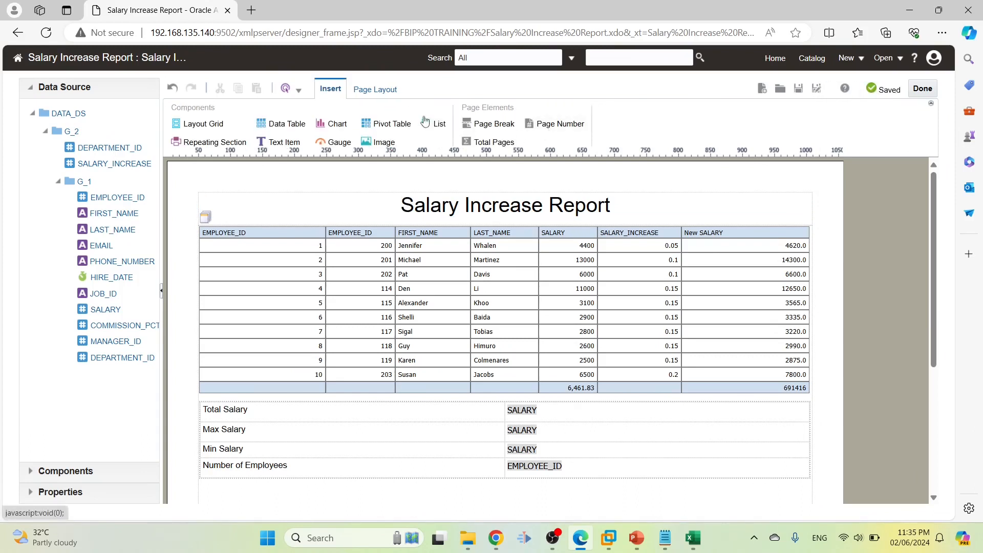
- Open the page layout settings for the report
click(381, 91)
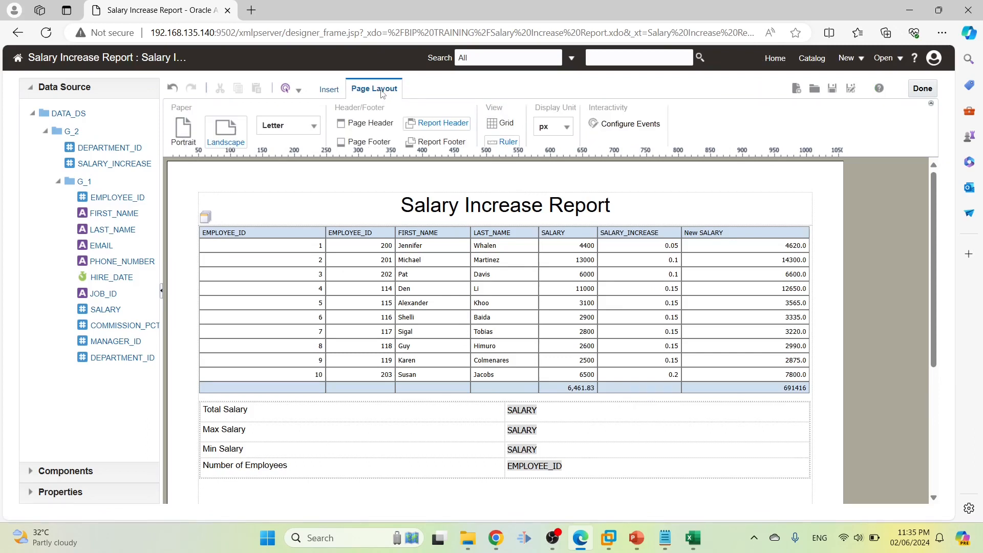